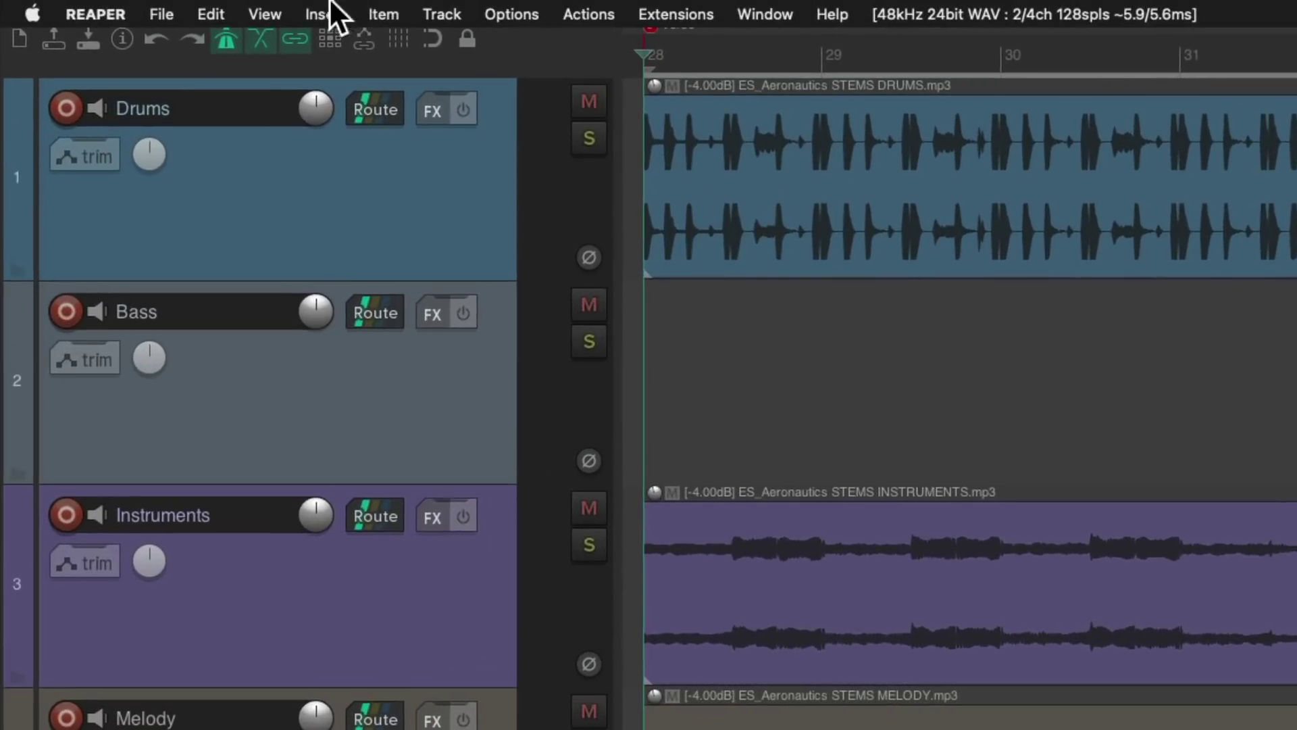
- Show the master track in the track panel and play briefly to check its meter
{"action": "left_click", "coordinate": [203, 13]}
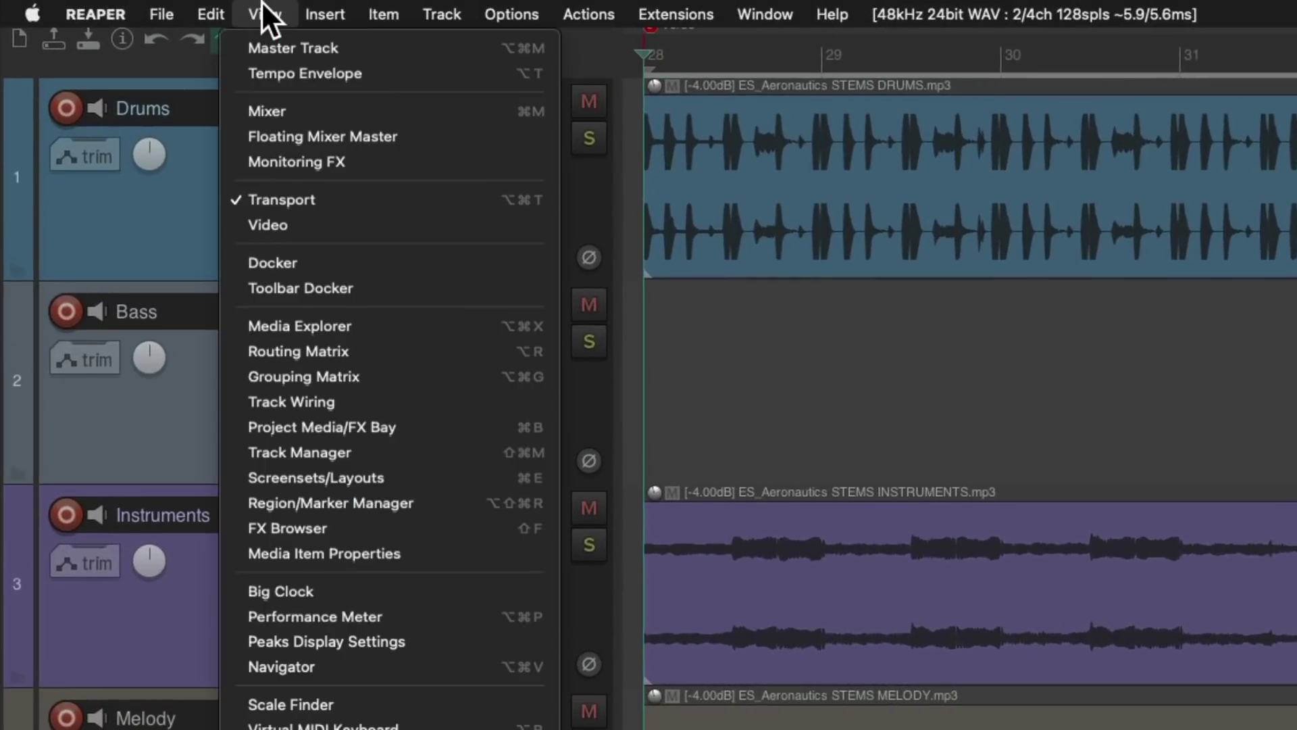
{"action": "left_click", "coordinate": [229, 48]}
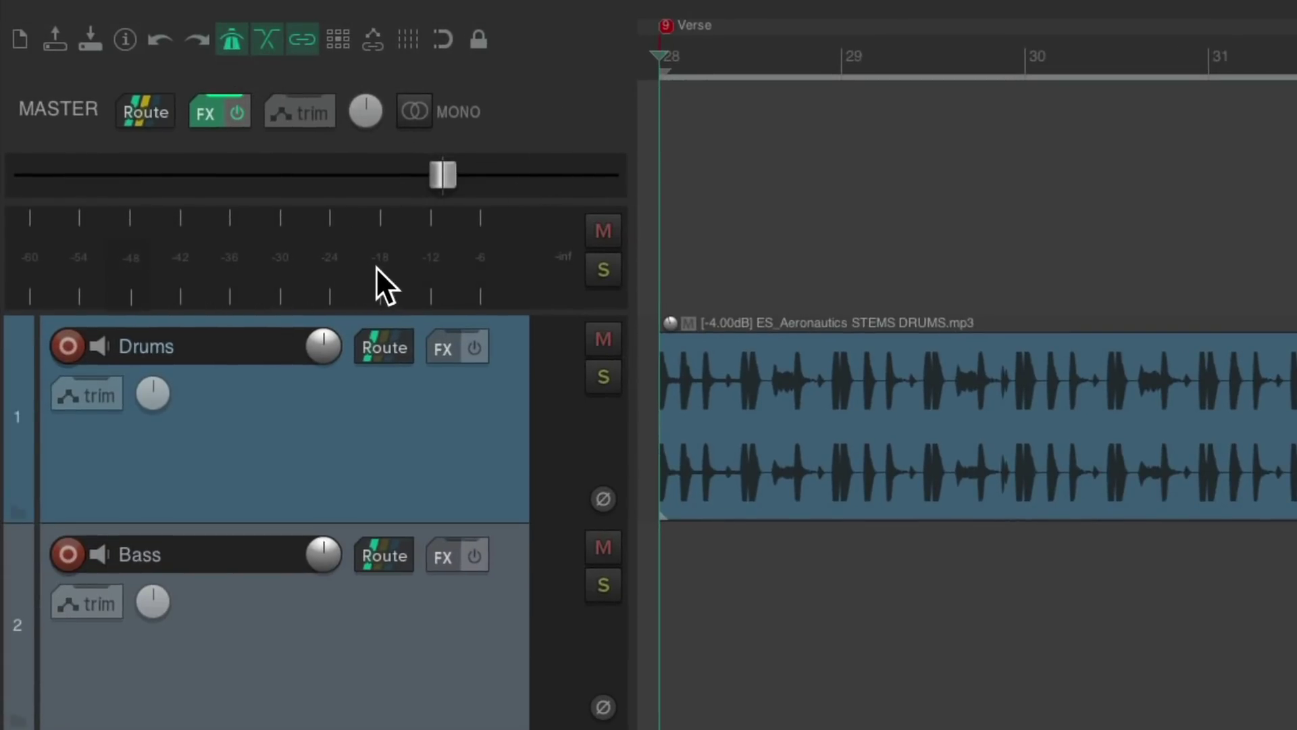
{"action": "key", "text": "space"}
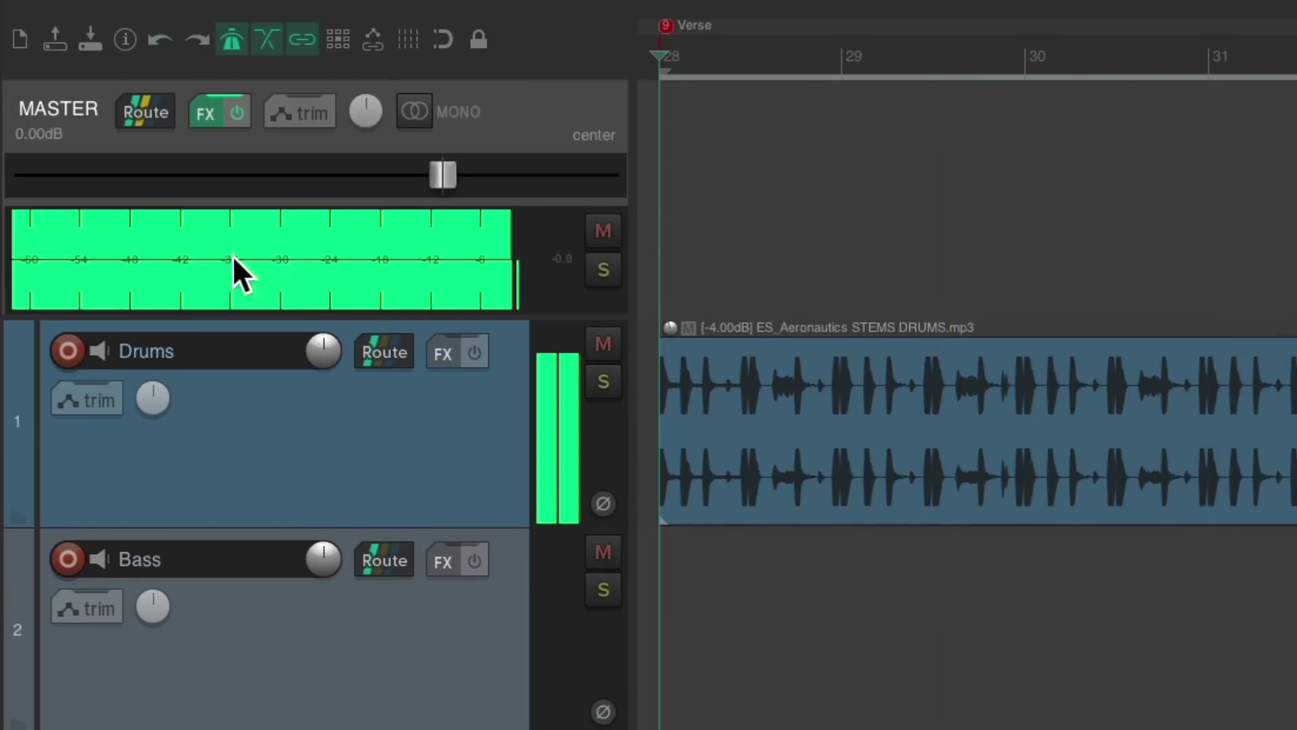
{"action": "key", "text": "space"}
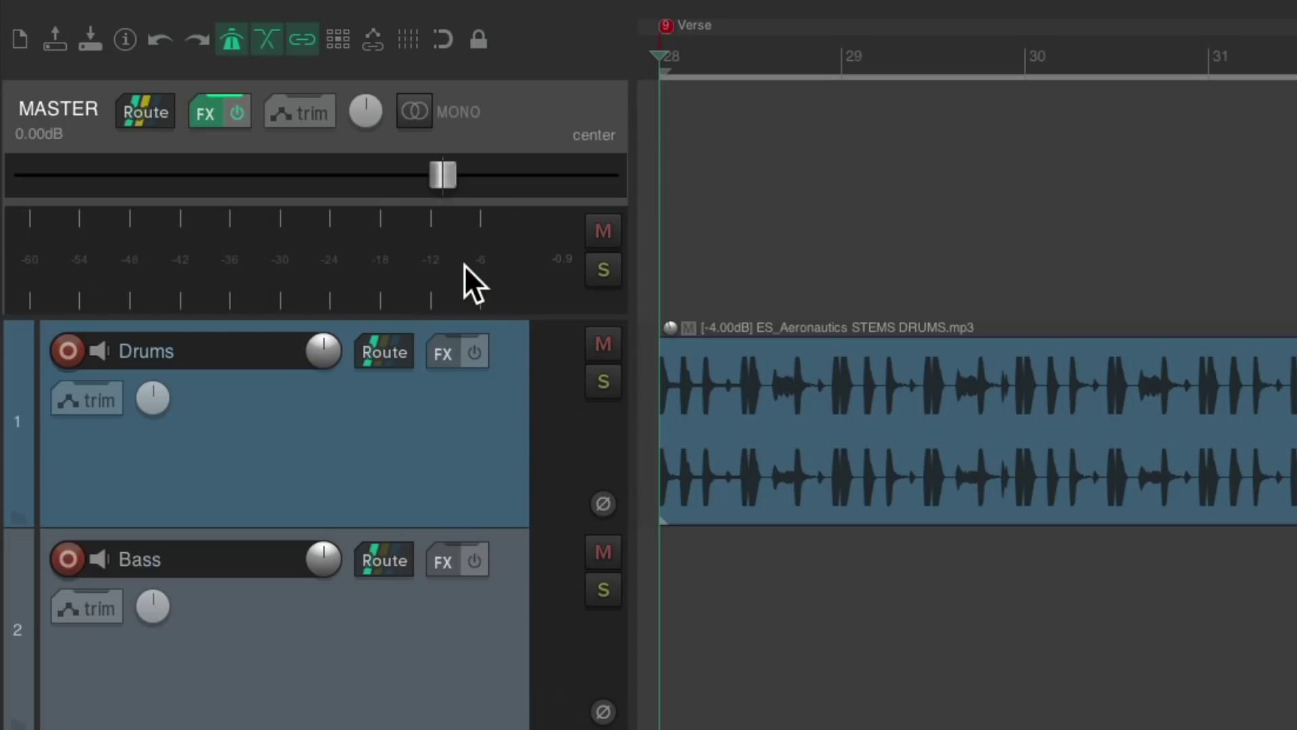
{"action": "left_click", "coordinate": [271, 14]}
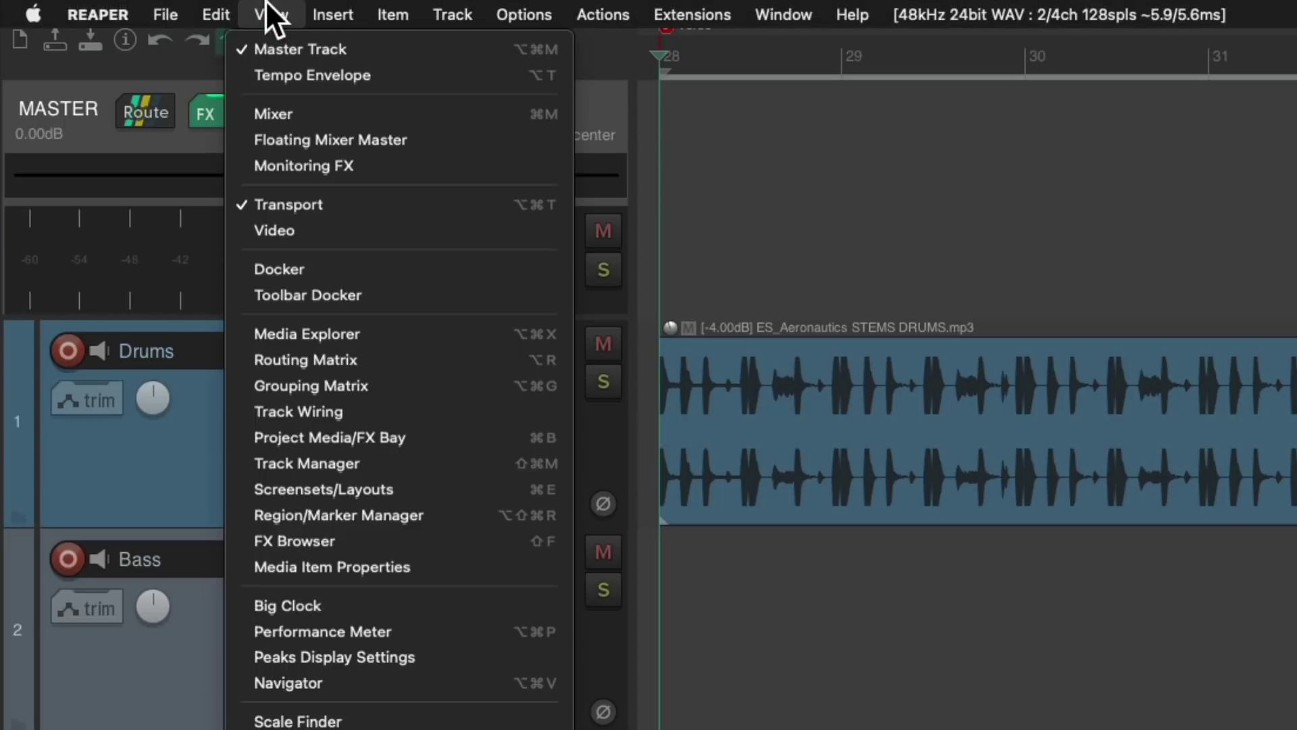
- Open the floating master mixer and the Mixer window, then show the master strip in it
{"action": "left_click", "coordinate": [233, 135]}
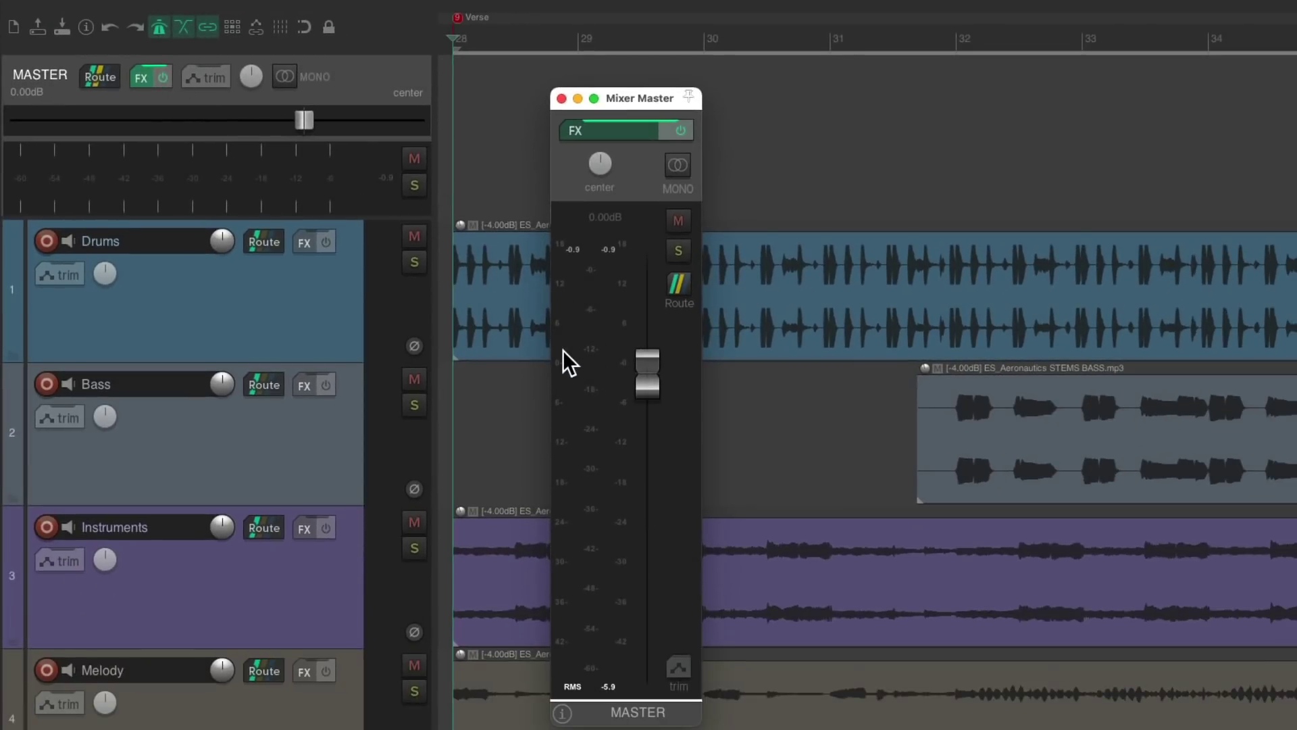
{"action": "key", "text": "super+m"}
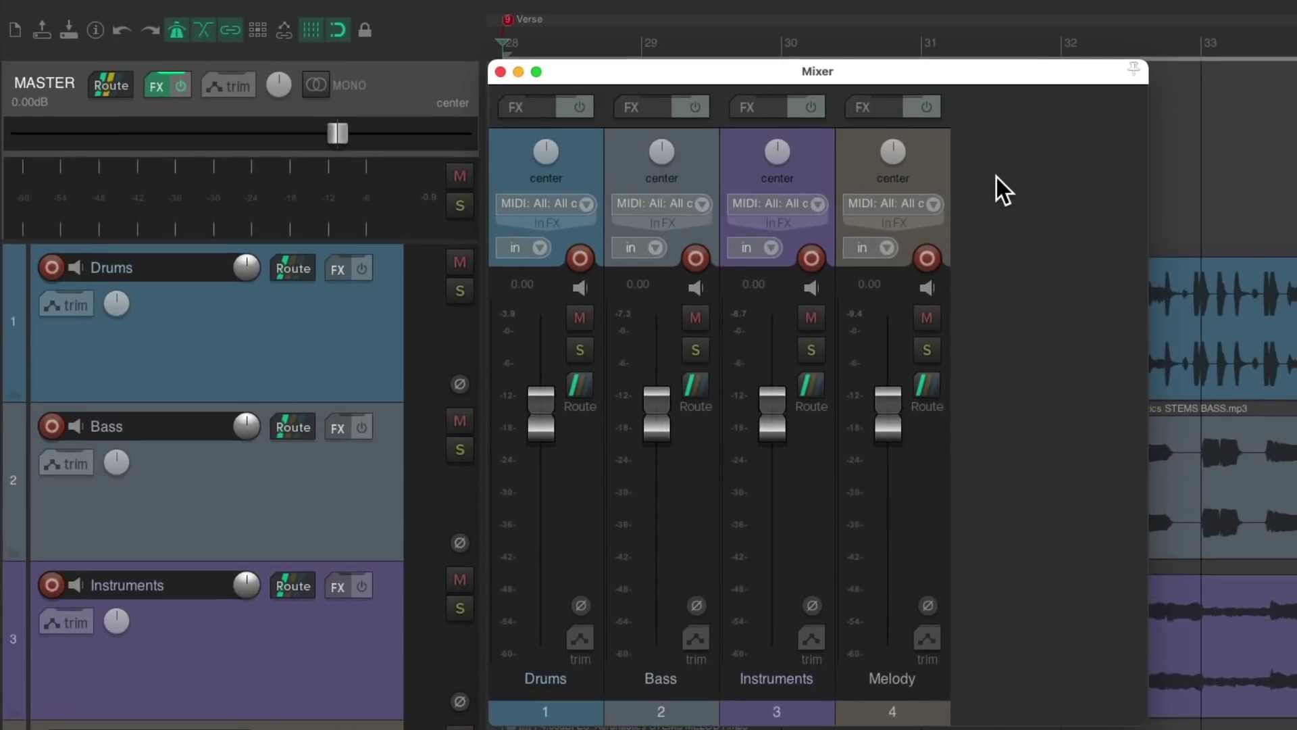
{"action": "right_click", "coordinate": [996, 177]}
{"action": "mouse_move", "coordinate": [1000, 188]}
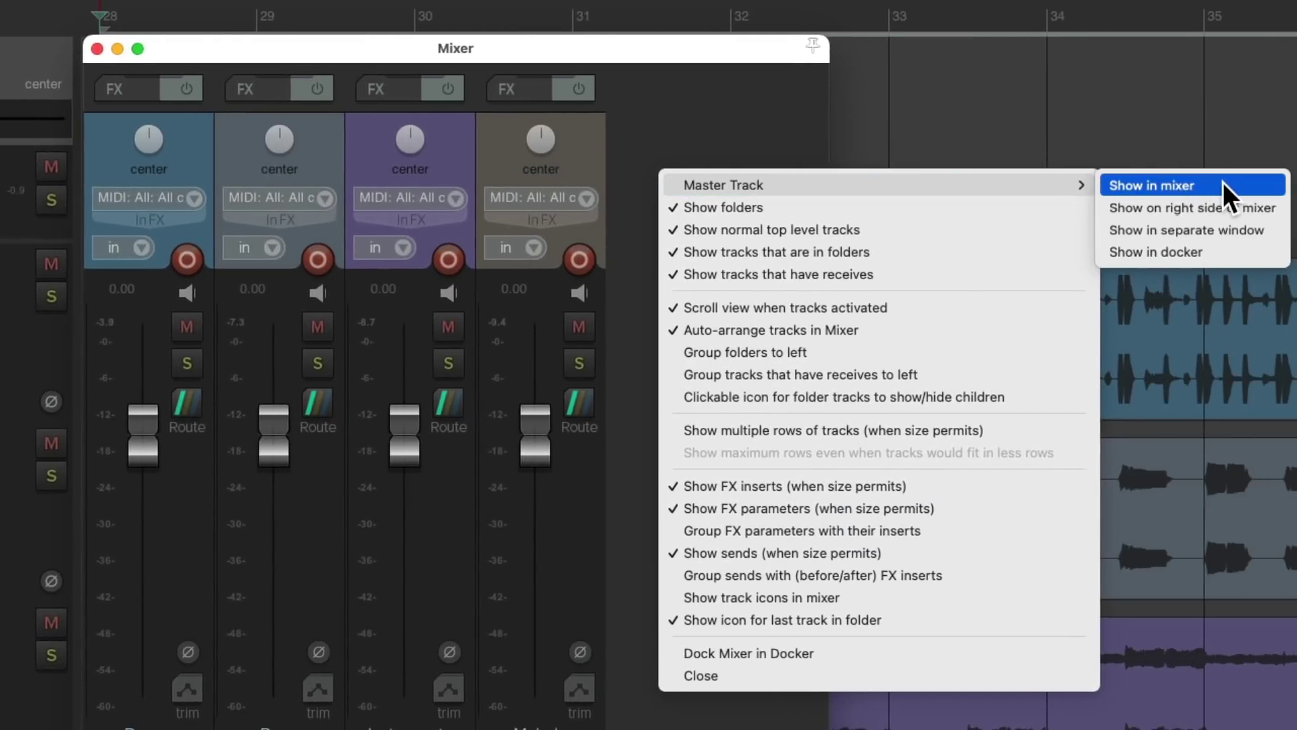
{"action": "left_click", "coordinate": [1222, 183]}
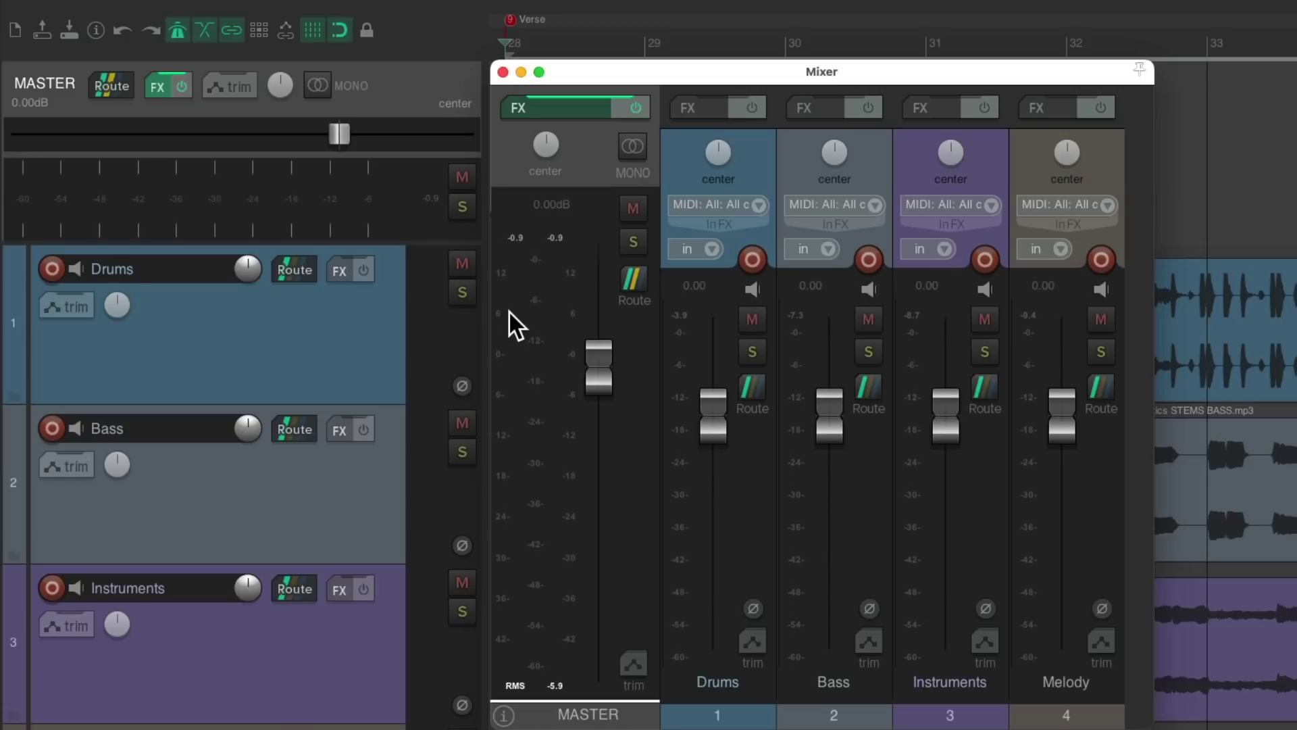
- Open the master meter's Master VU settings and play briefly to watch the meters
{"action": "right_click", "coordinate": [348, 193]}
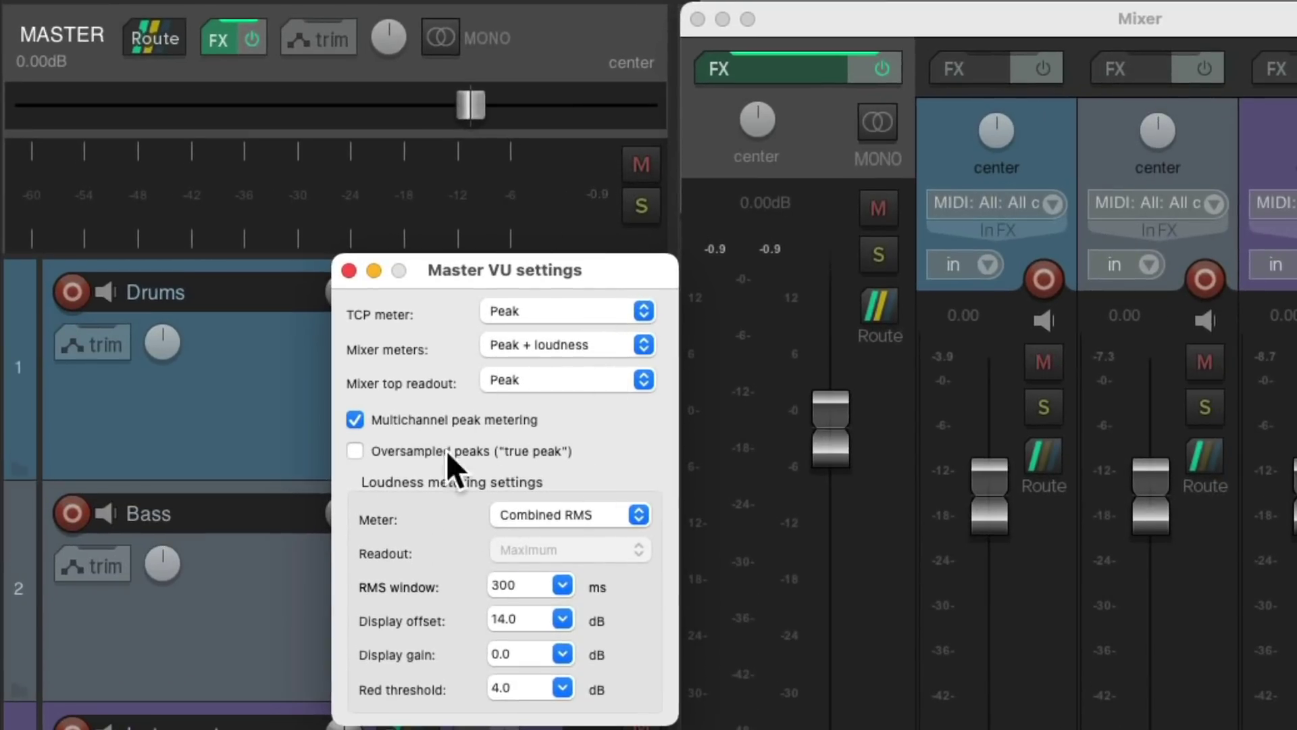
{"action": "key", "text": "Escape"}
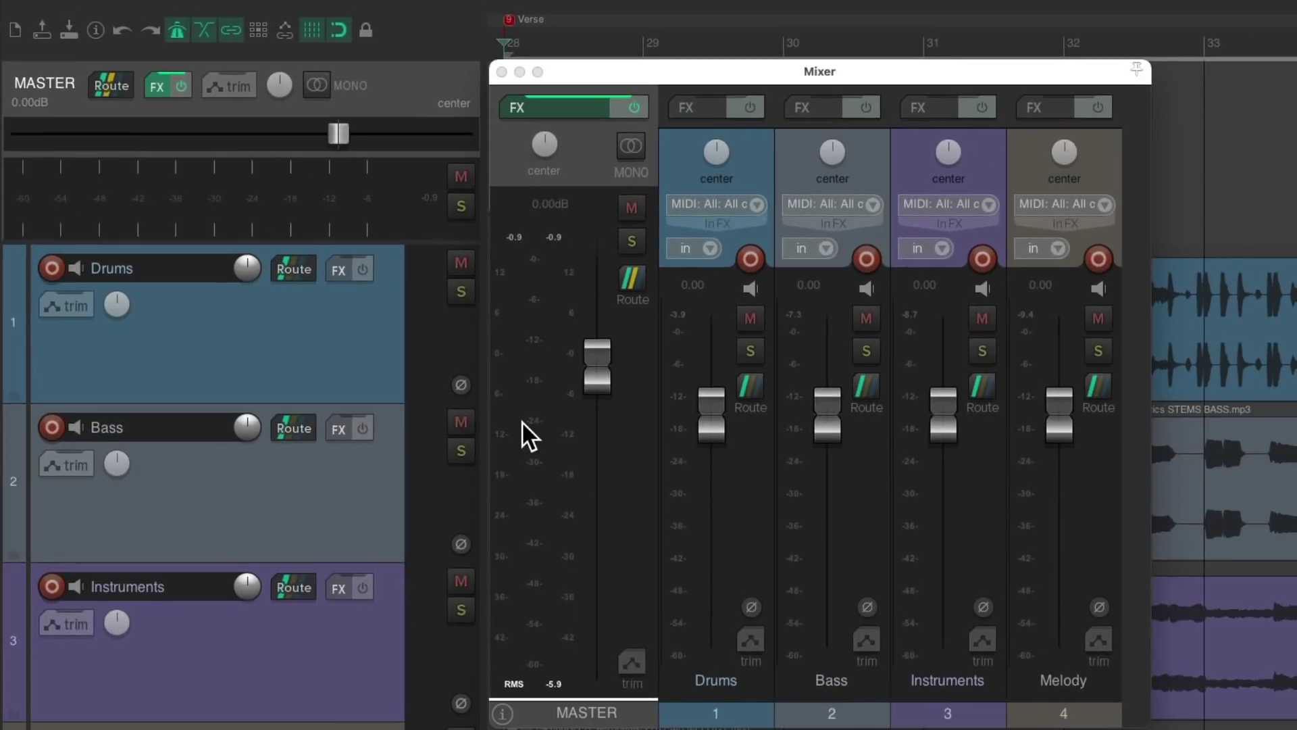
{"action": "right_click", "coordinate": [521, 423]}
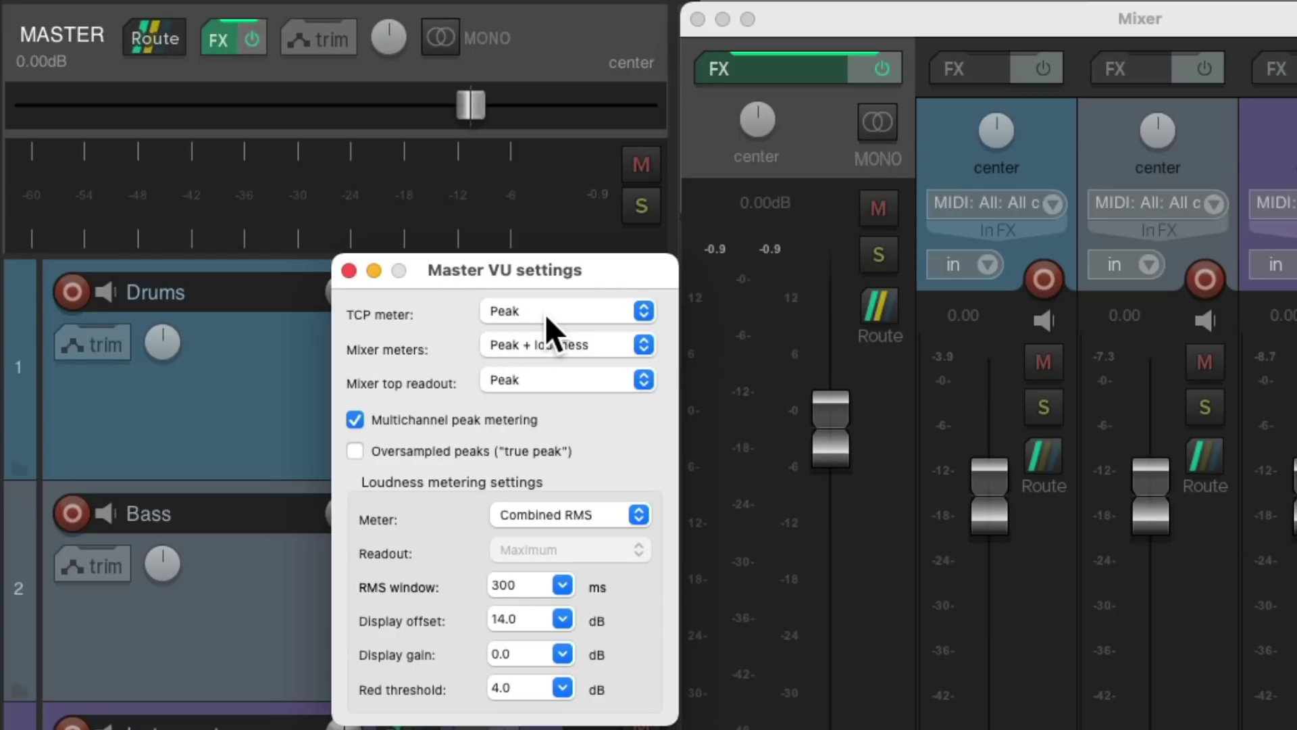
{"action": "key", "text": "space"}
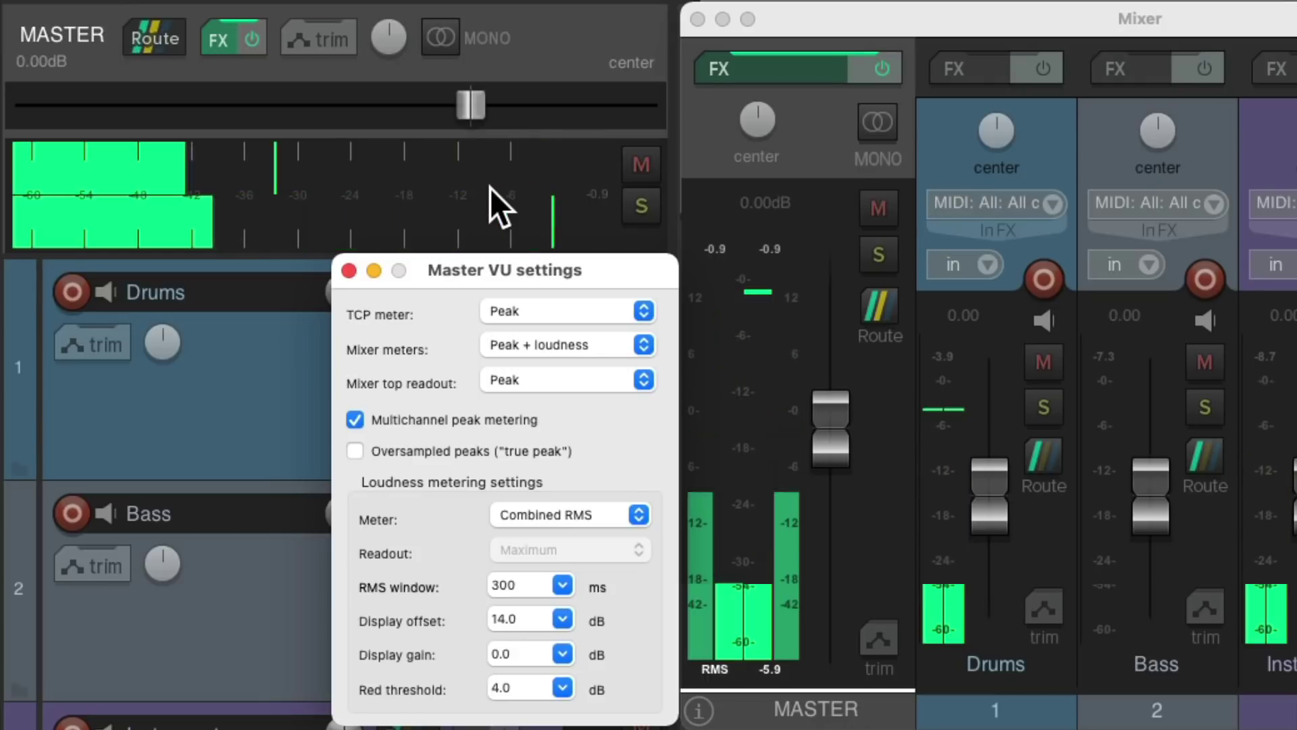
{"action": "key", "text": "space"}
- Switch the track-panel master meter to Loudness, compare during playback, then return it to Peak
{"action": "left_click", "coordinate": [562, 312]}
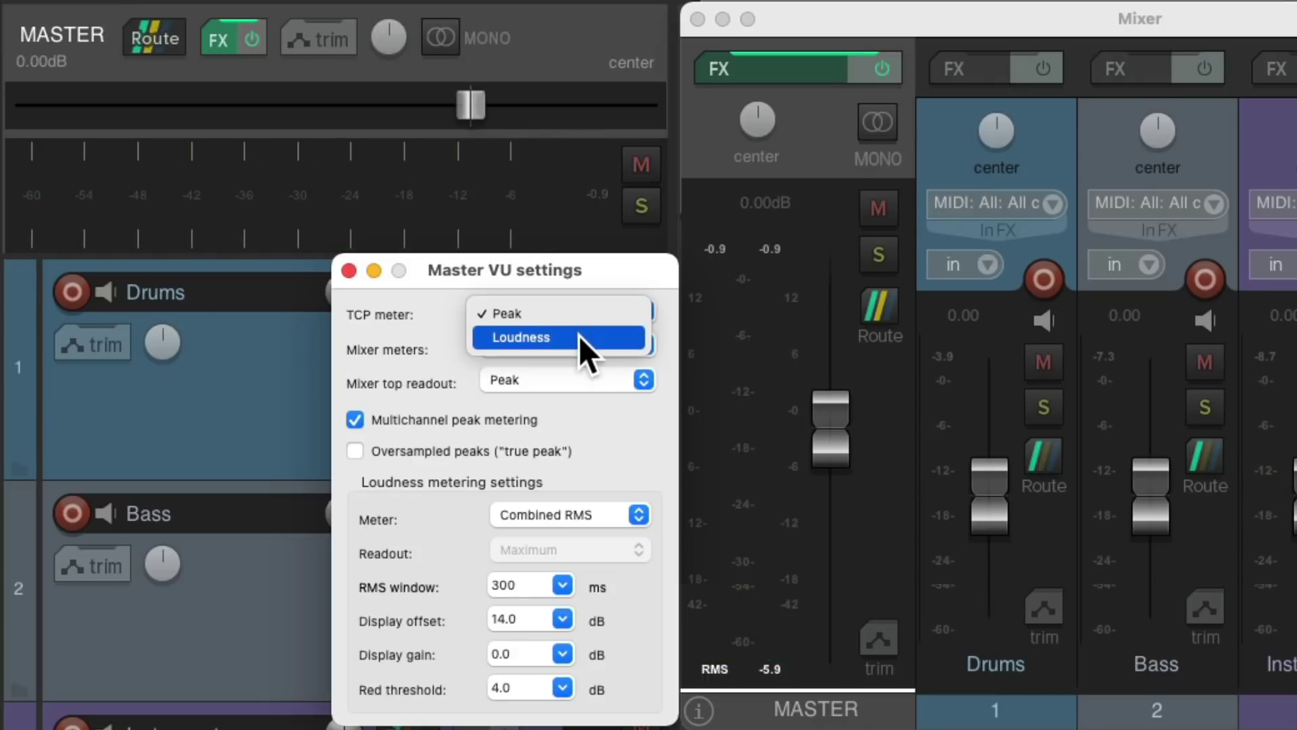
{"action": "left_click", "coordinate": [579, 337]}
{"action": "key", "text": "space"}
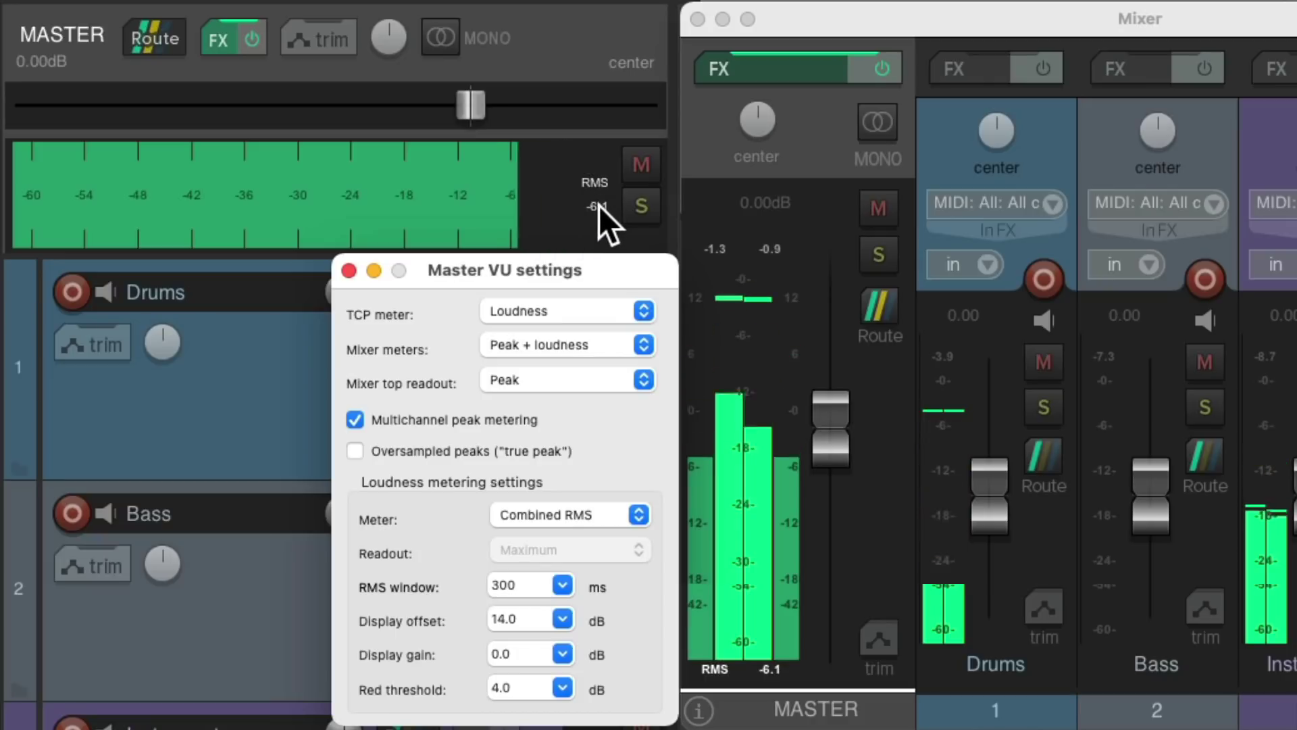
{"action": "key", "text": "space"}
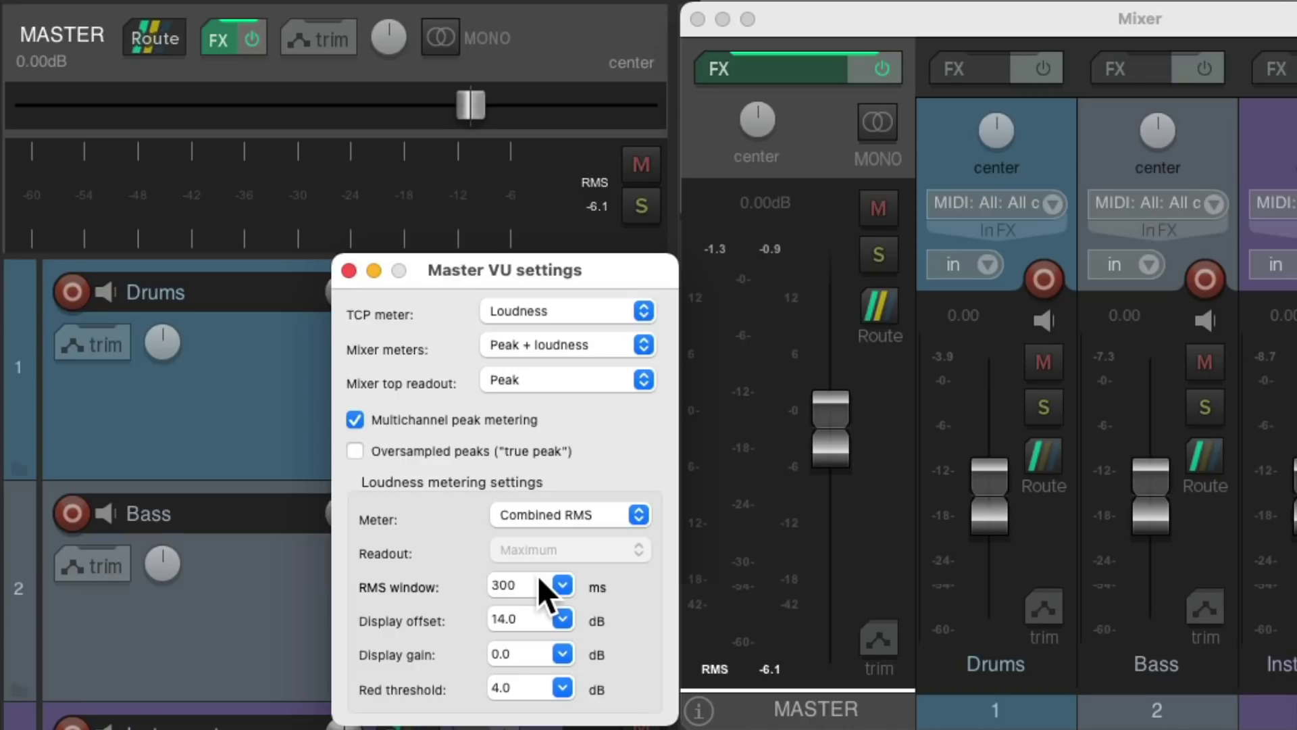
{"action": "left_click", "coordinate": [594, 305]}
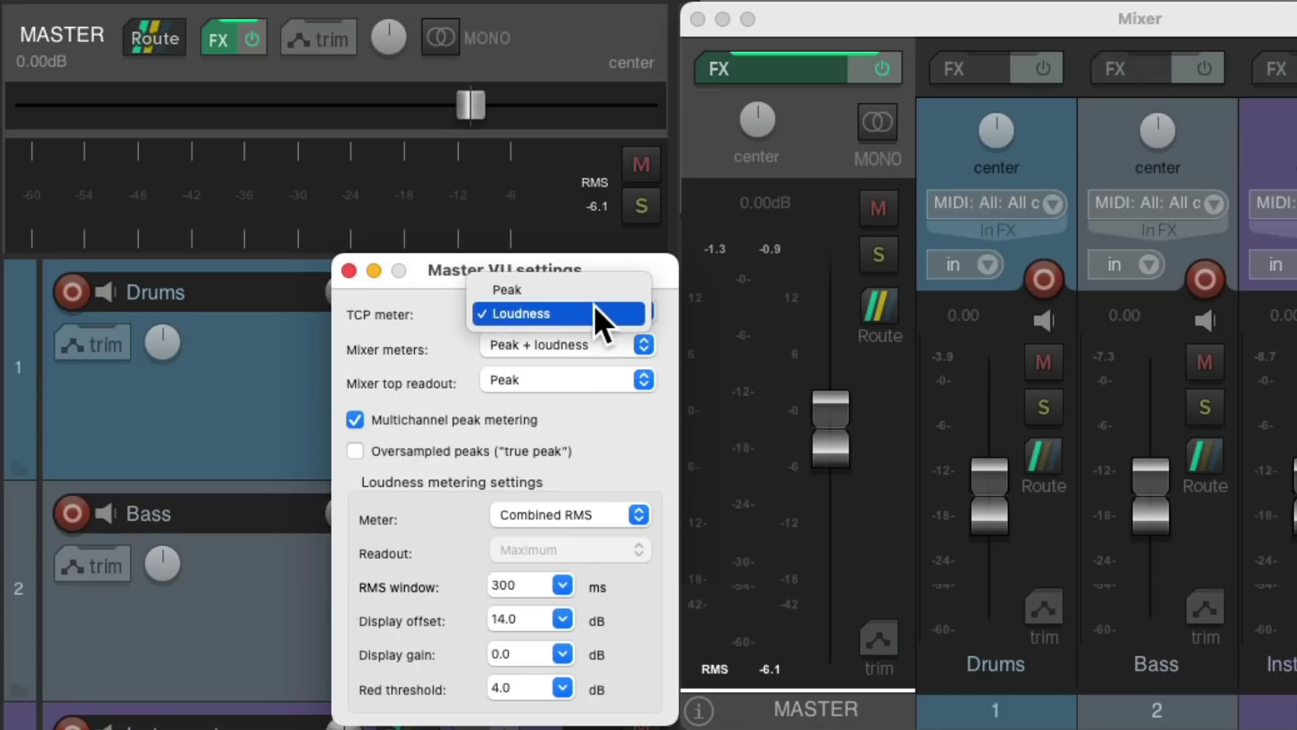
{"action": "left_click", "coordinate": [594, 289]}
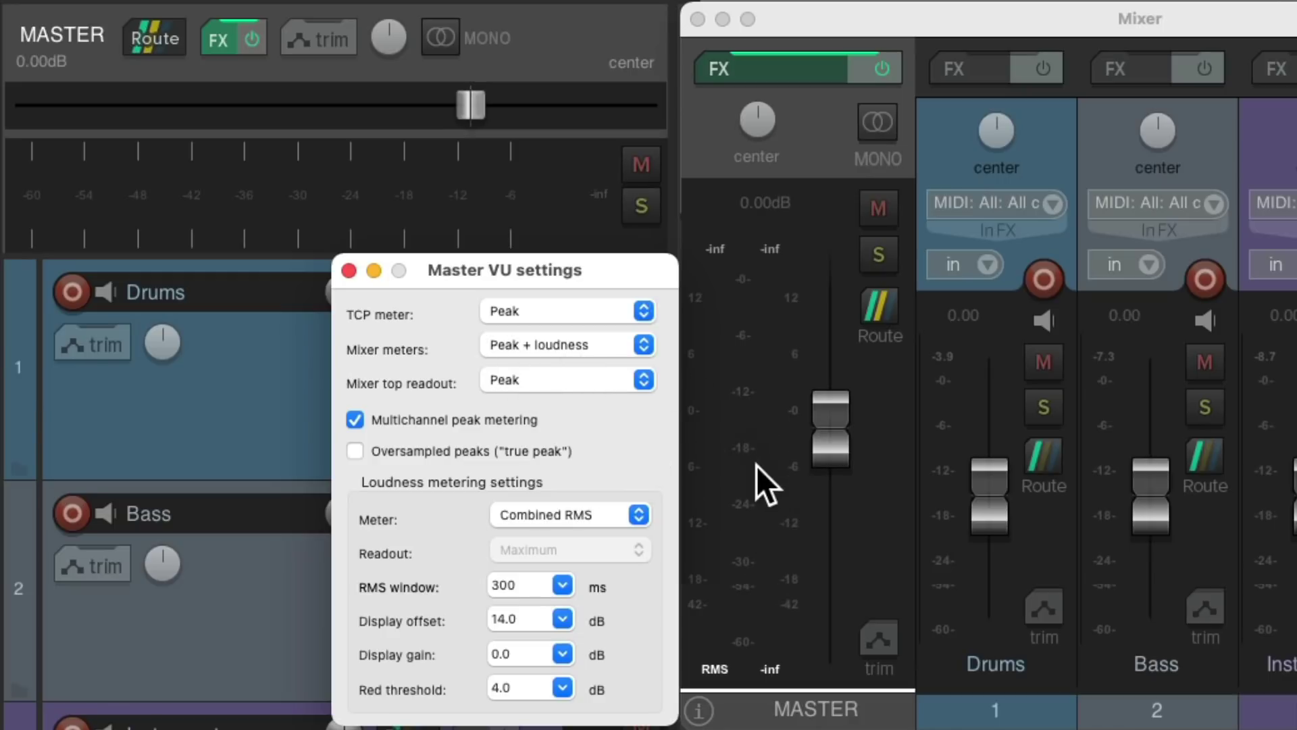
{"action": "key", "text": "space"}
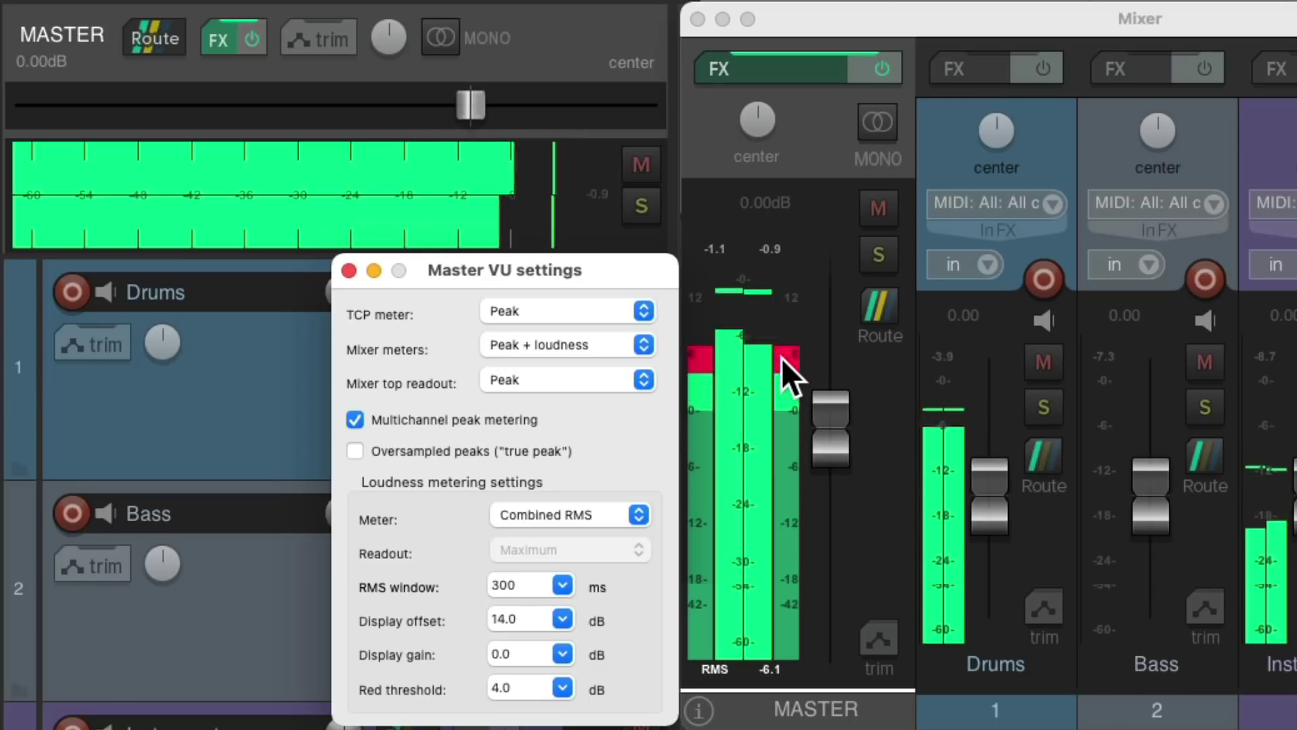
{"action": "key", "text": "space"}
{"action": "left_click", "coordinate": [600, 342]}
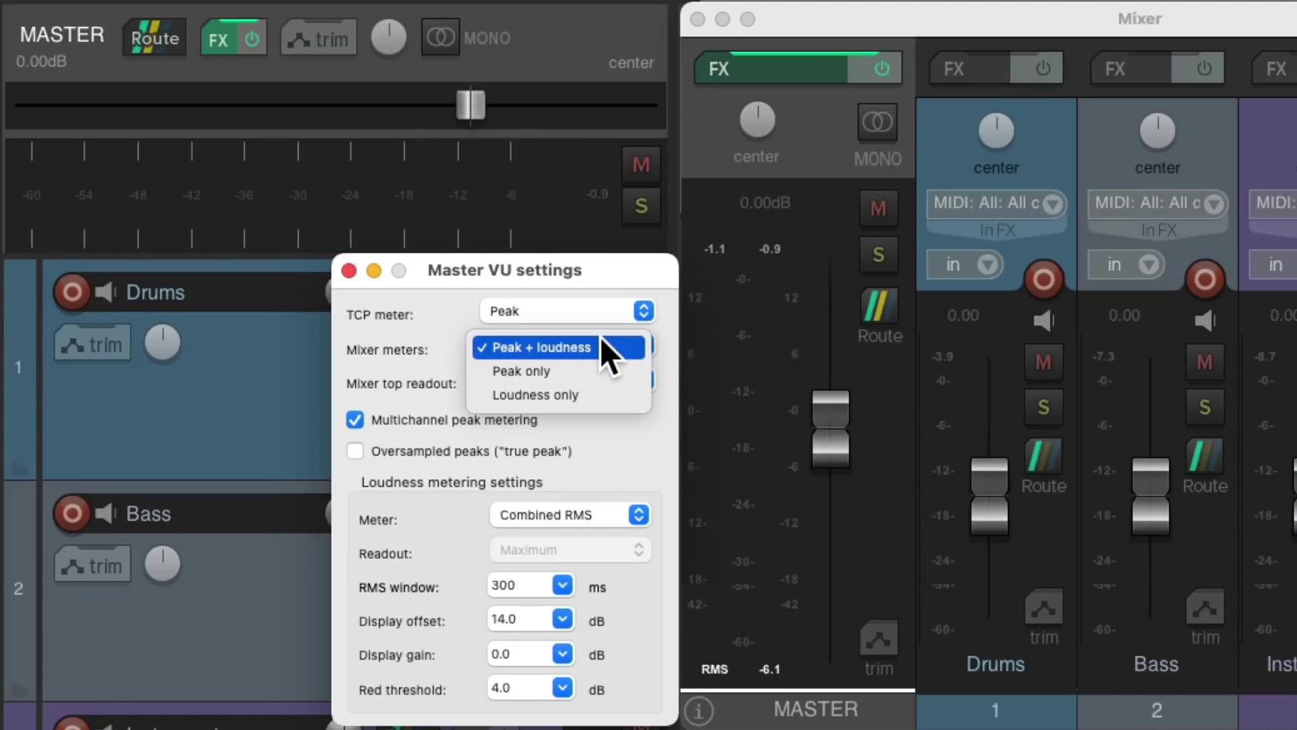
{"action": "left_click", "coordinate": [600, 368]}
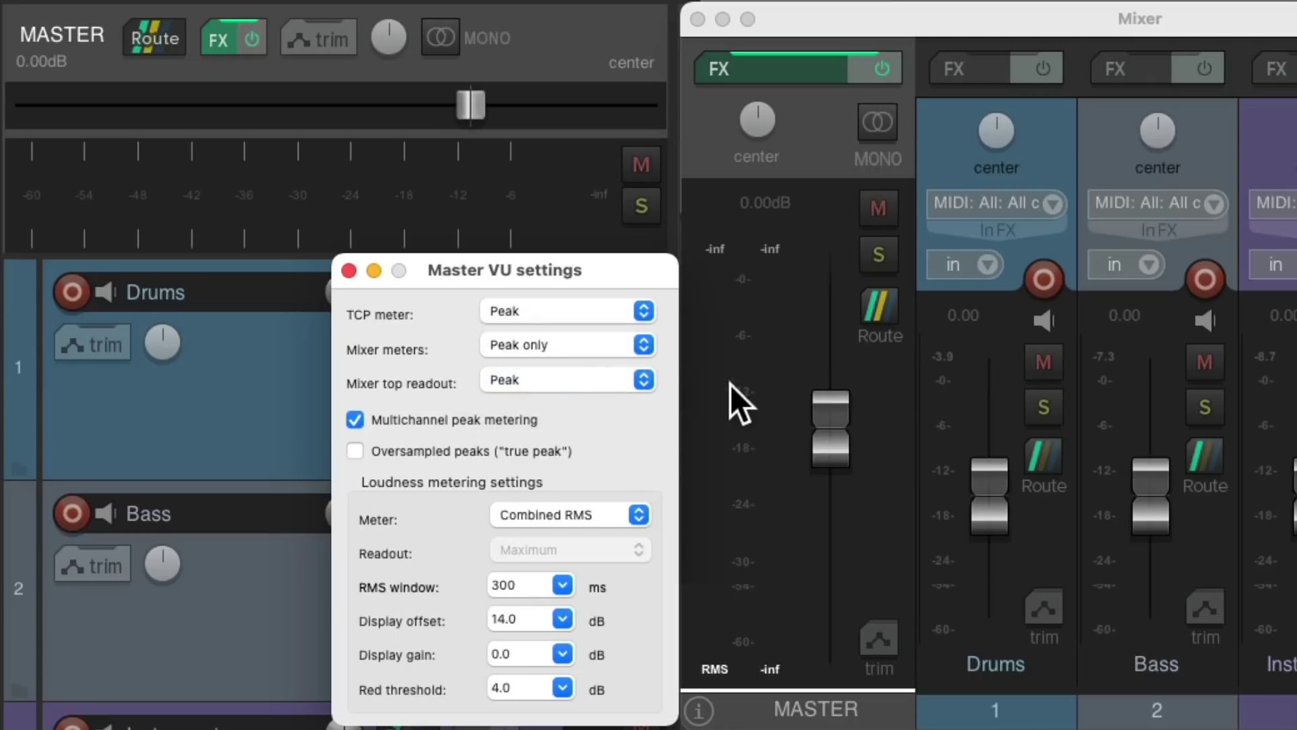
{"action": "key", "text": "space"}
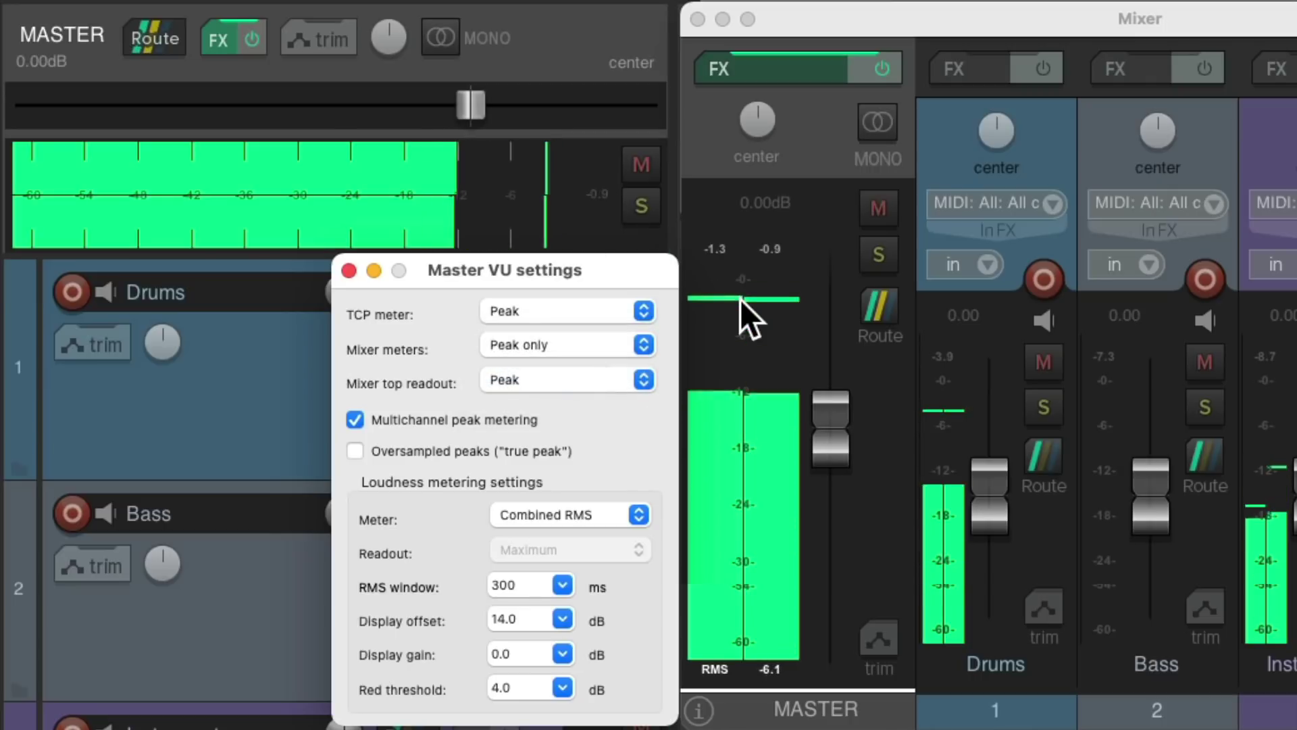
{"action": "key", "text": "space"}
{"action": "left_click", "coordinate": [582, 337]}
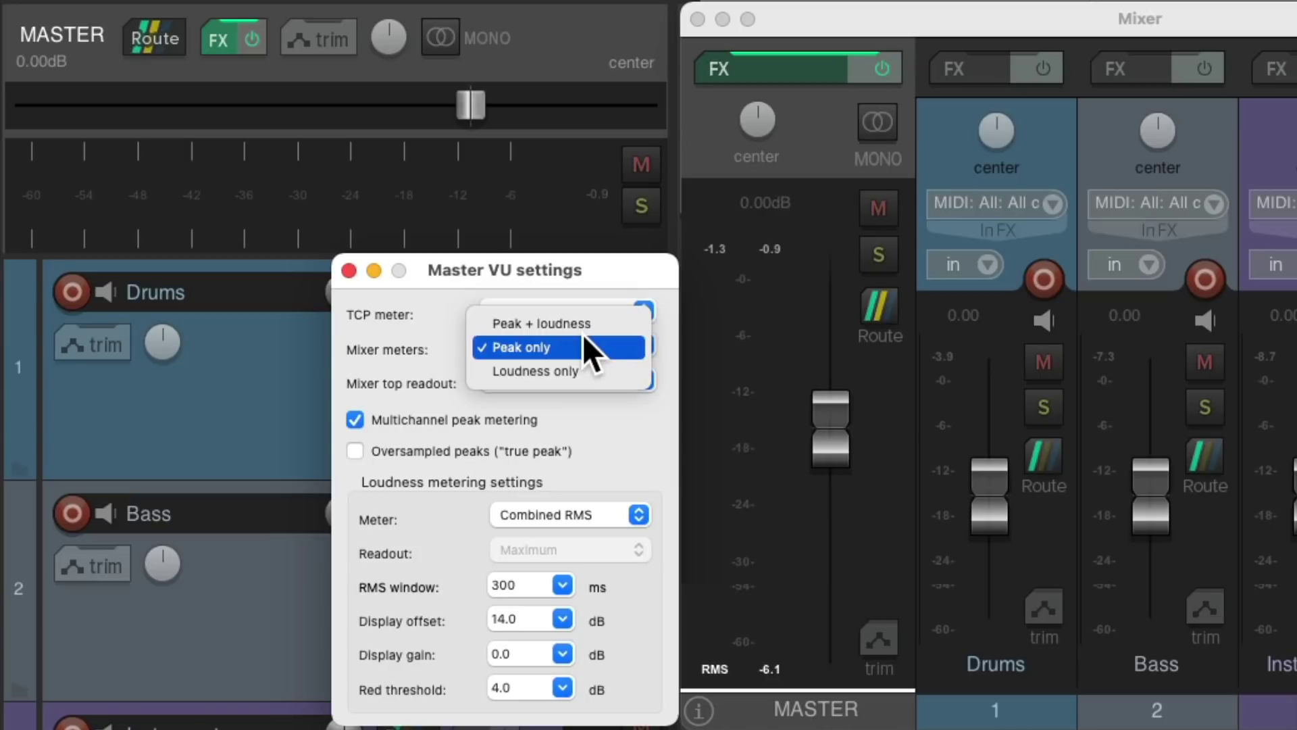
{"action": "left_click", "coordinate": [593, 363]}
{"action": "key", "text": "space"}
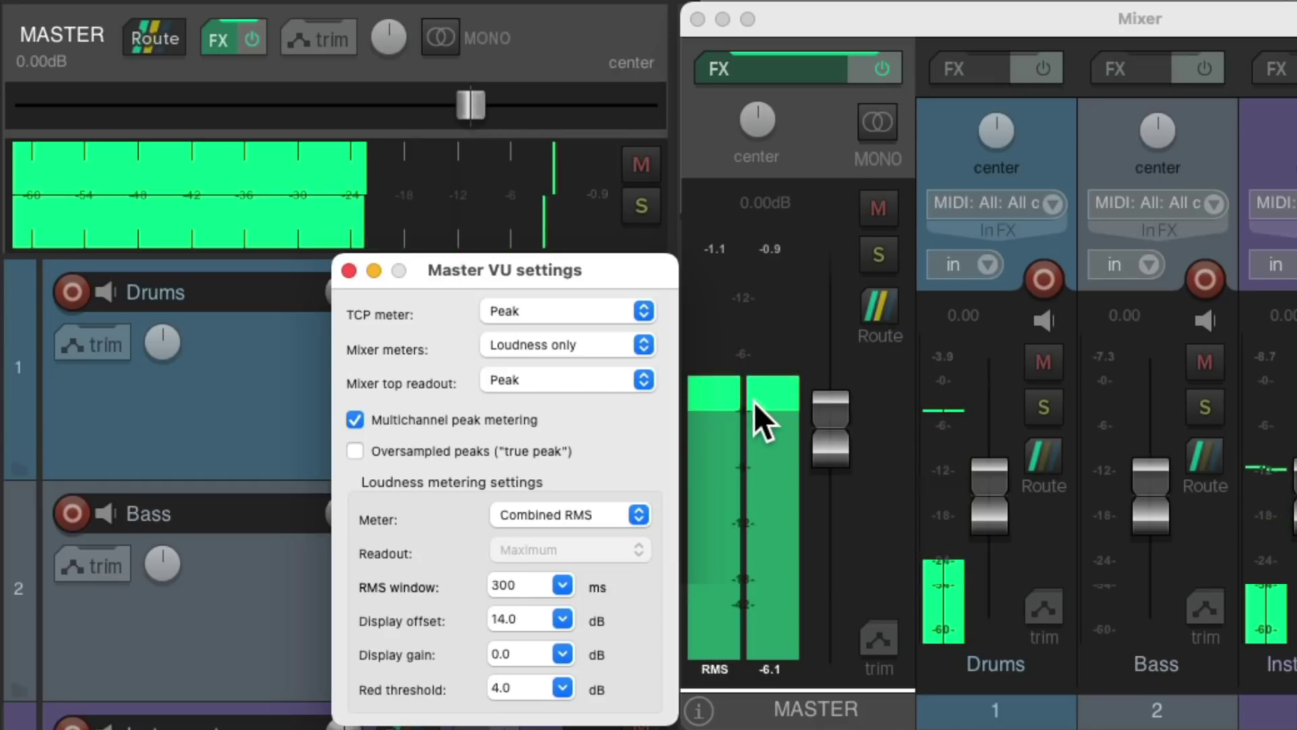
{"action": "key", "text": "space"}
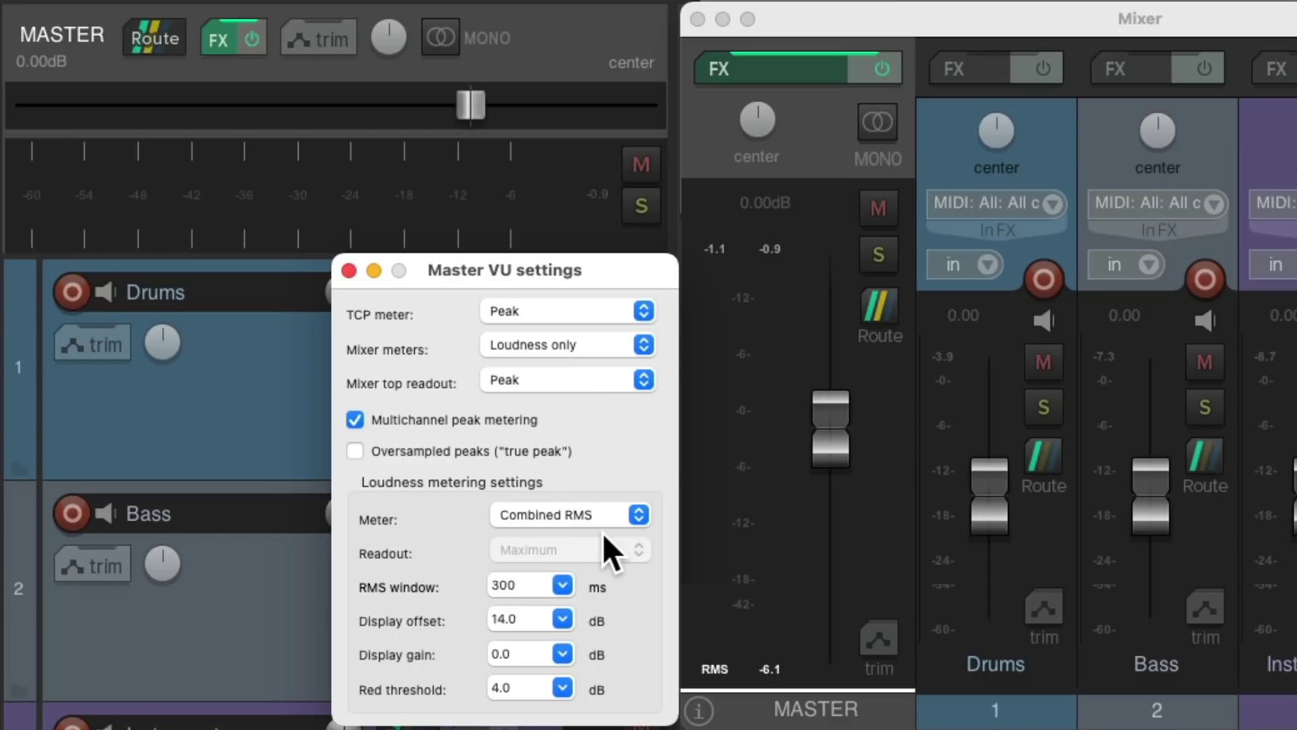
{"action": "left_click", "coordinate": [574, 346]}
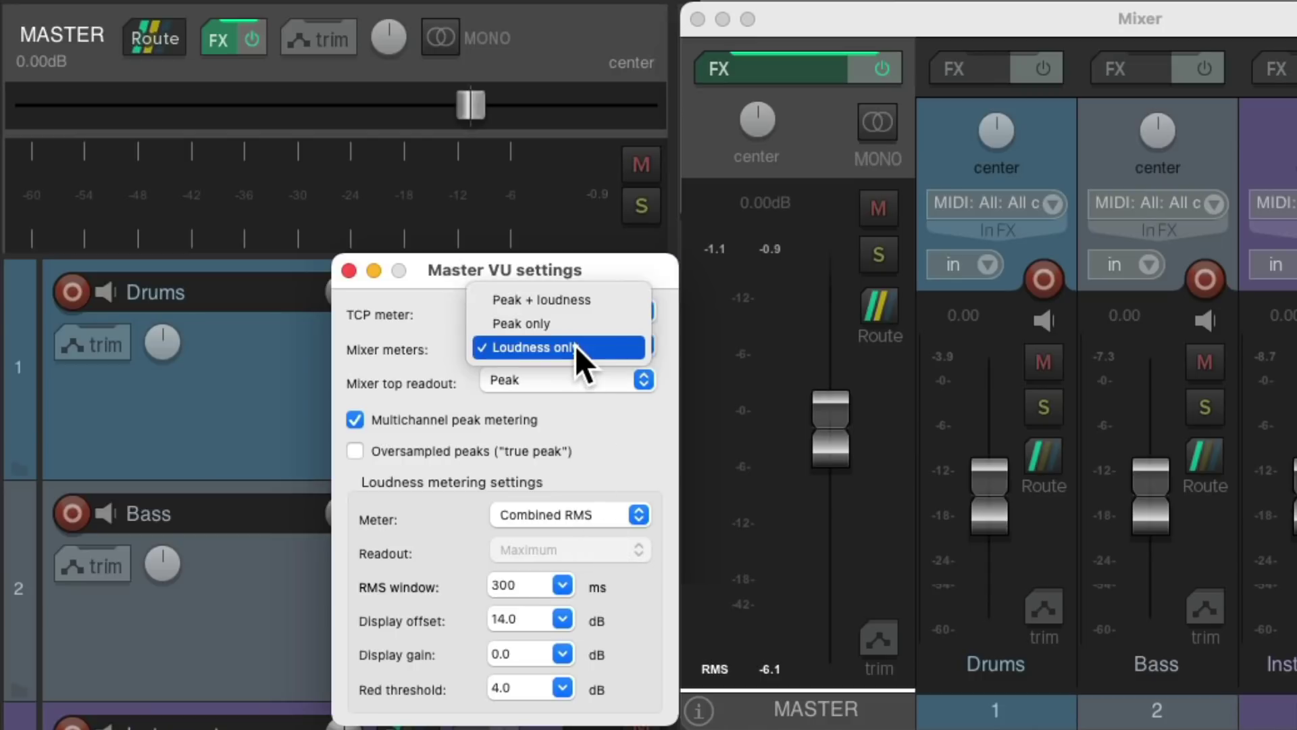
{"action": "left_click", "coordinate": [598, 306]}
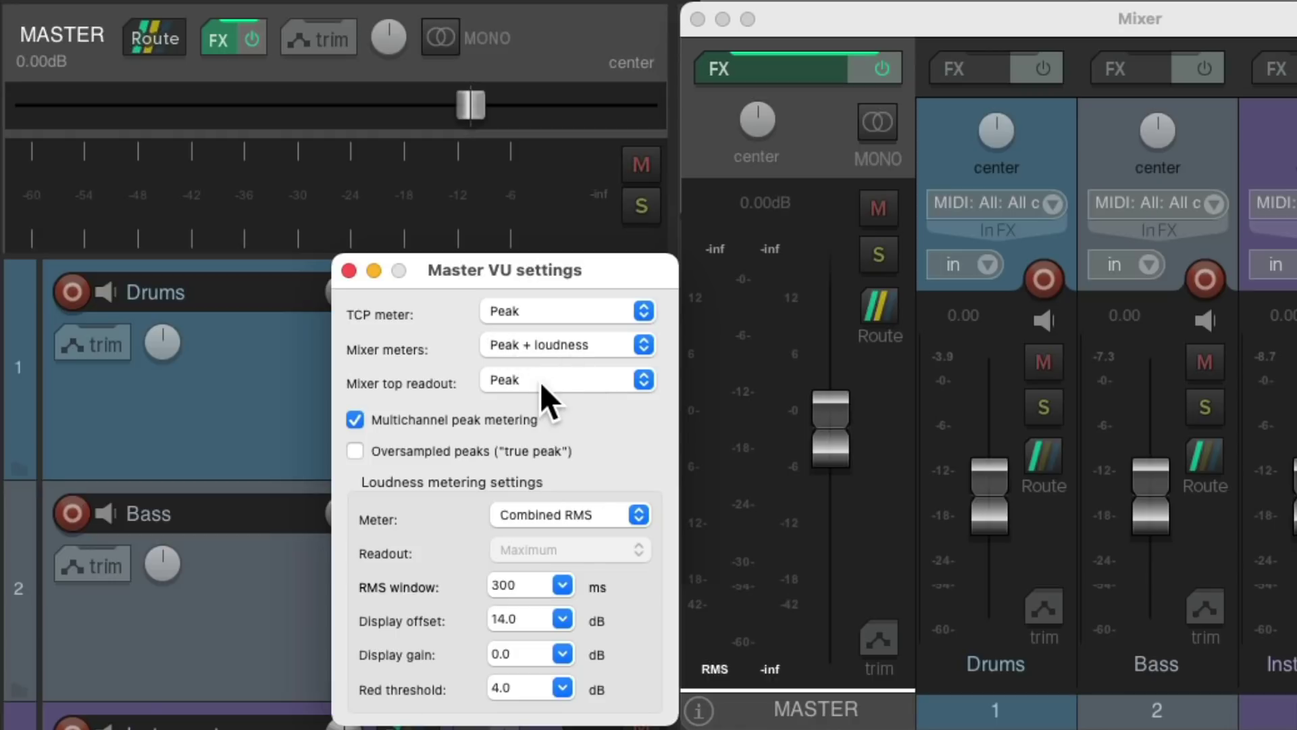
- Try Loudness for the mixer top readout during playback, then set it back to Peak
{"action": "key", "text": "space"}
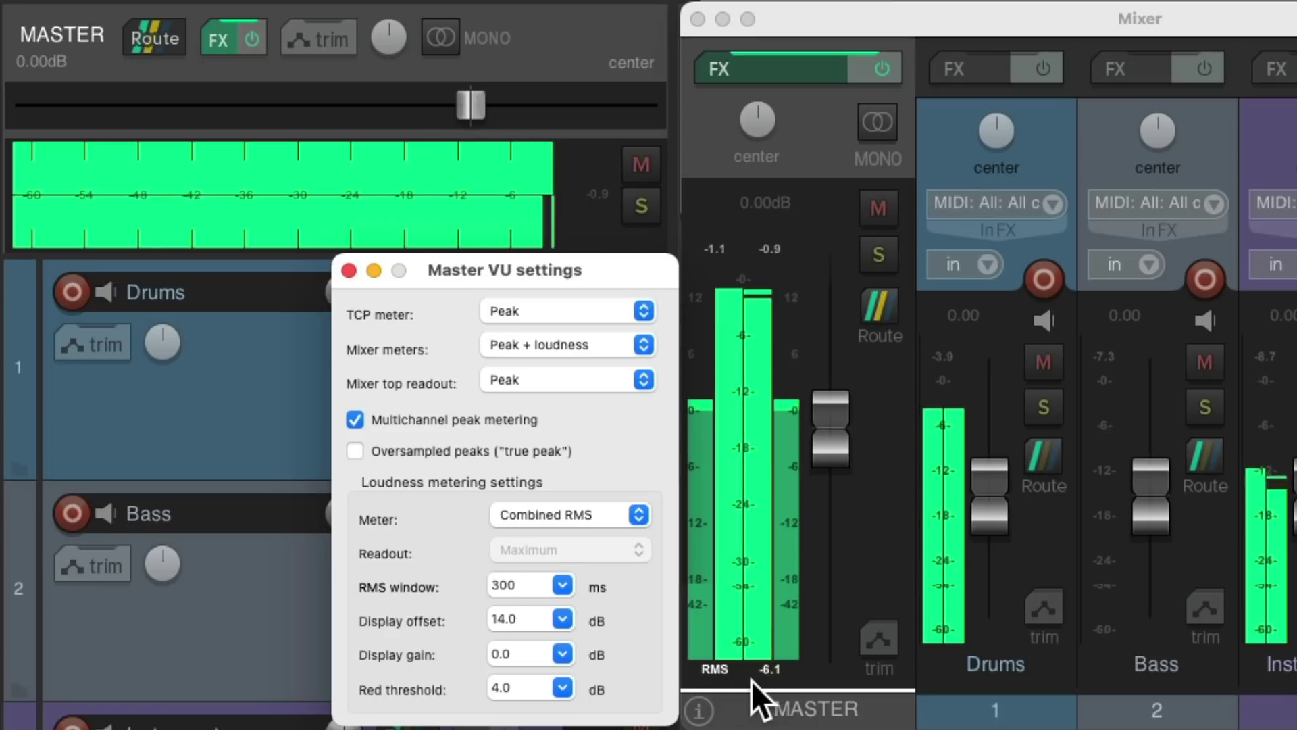
{"action": "key", "text": "space"}
{"action": "left_click", "coordinate": [601, 383]}
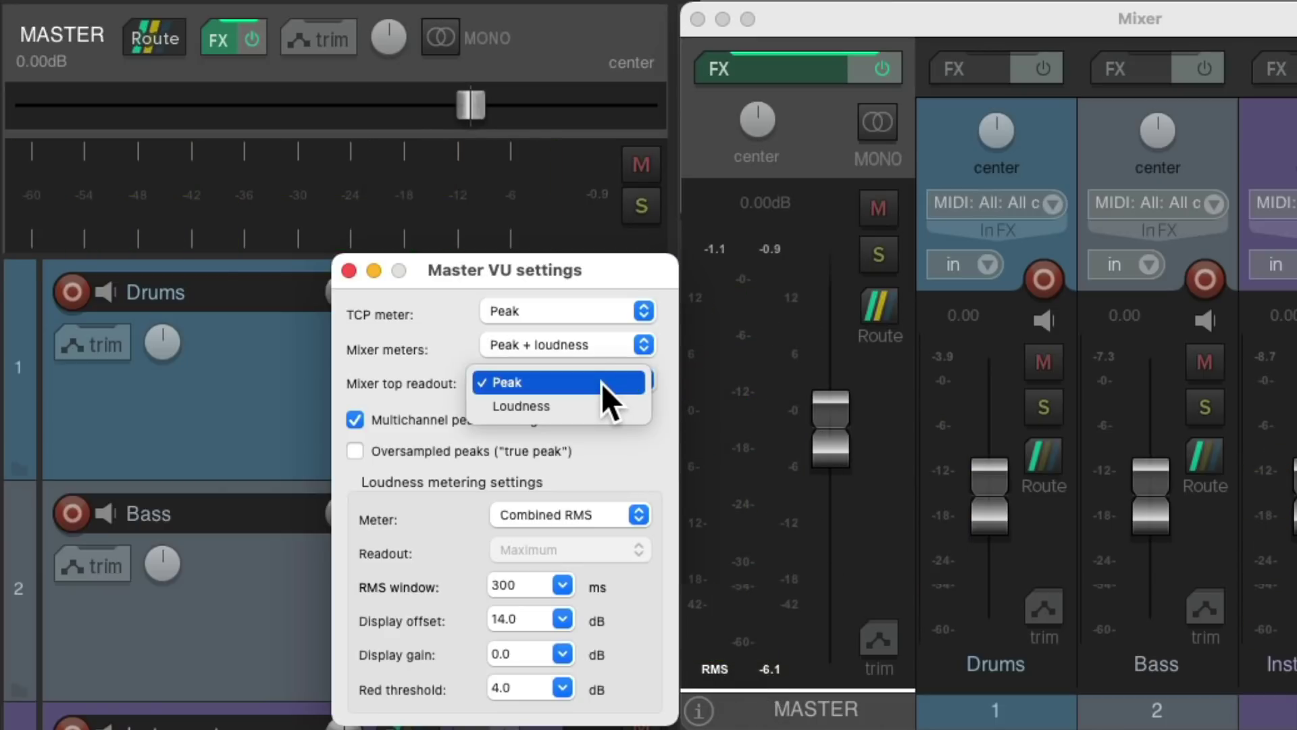
{"action": "left_click", "coordinate": [603, 405]}
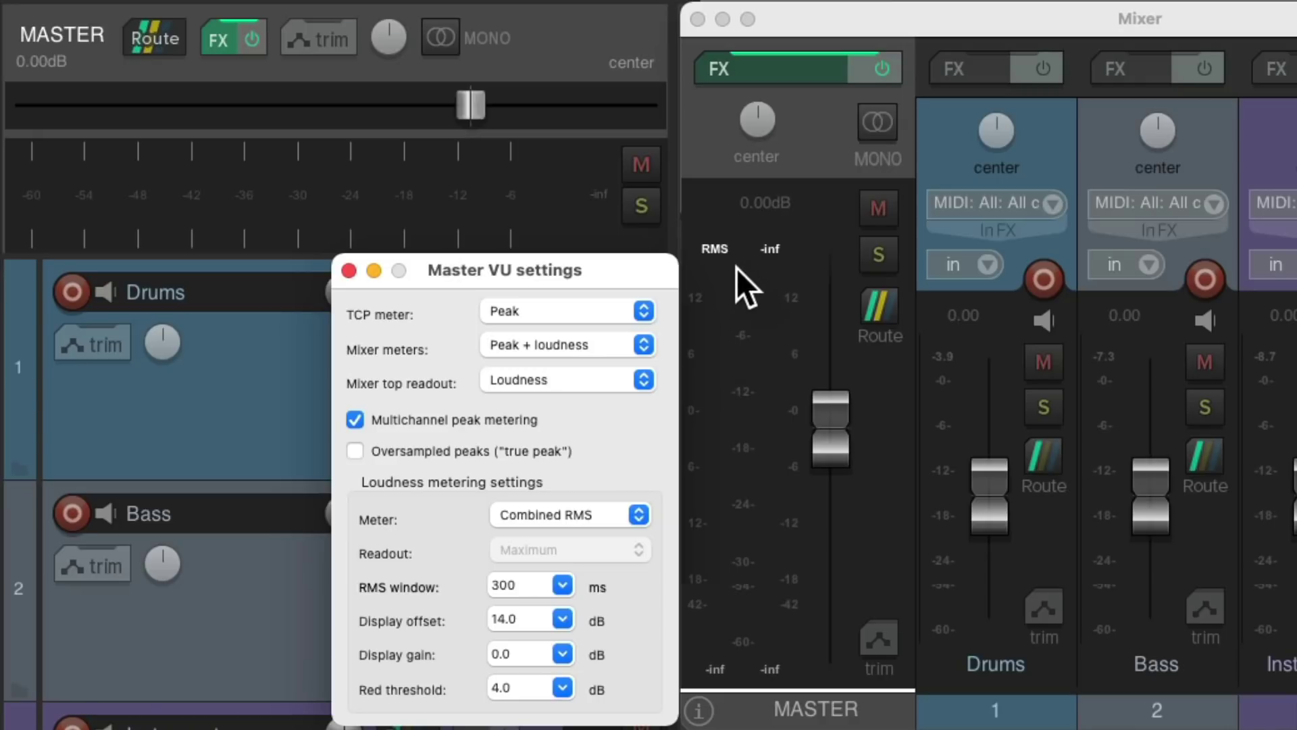
{"action": "key", "text": "space"}
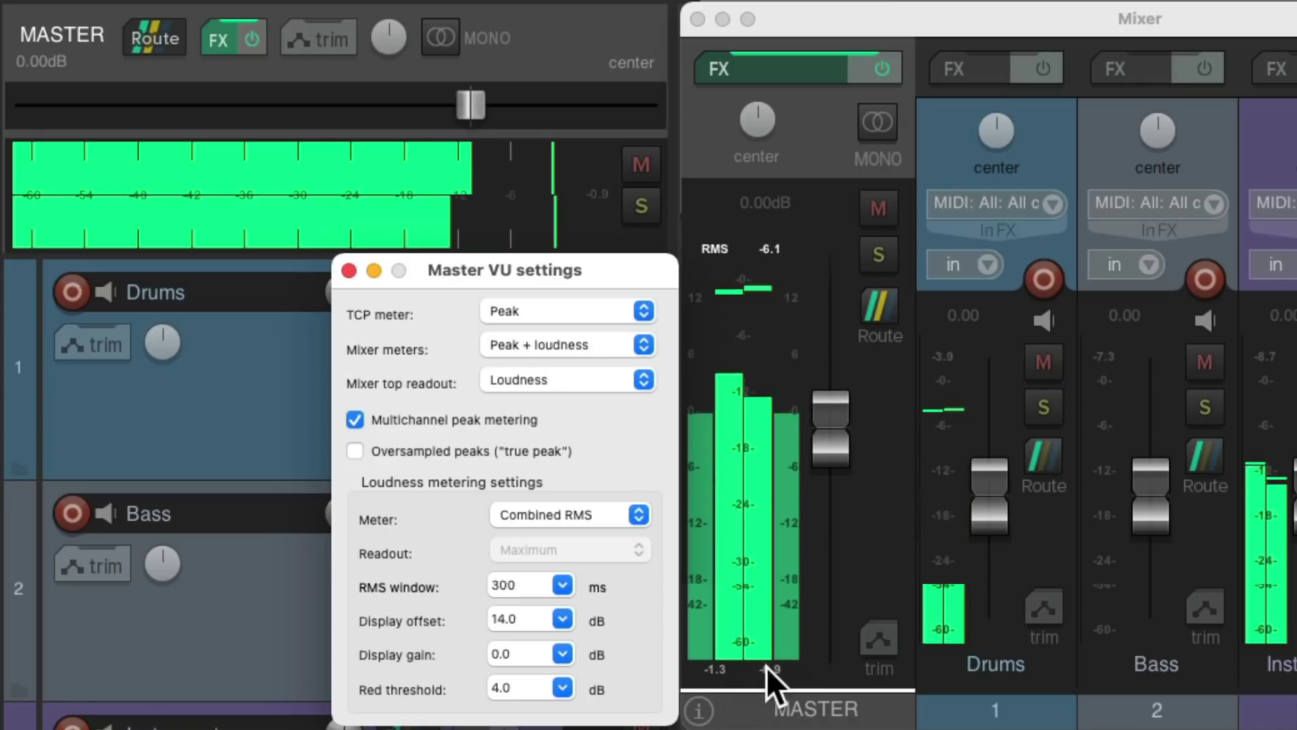
{"action": "key", "text": "space"}
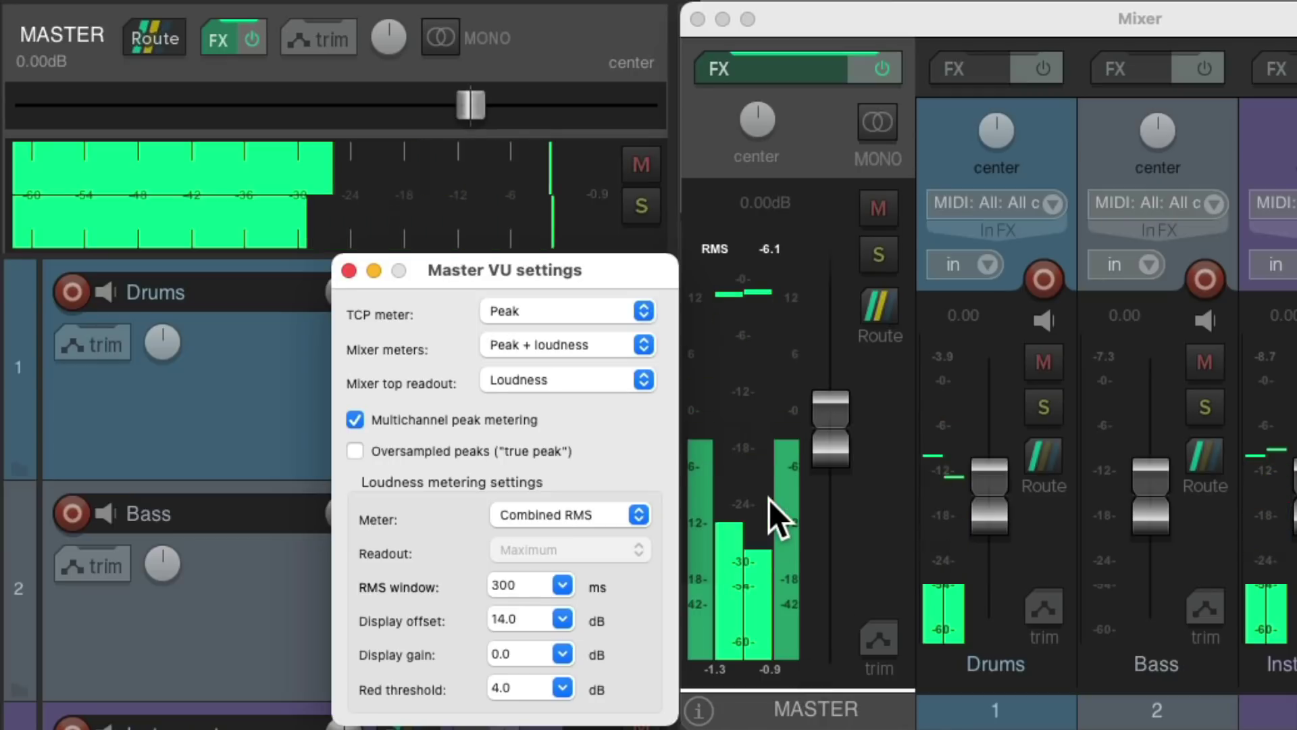
{"action": "left_click", "coordinate": [571, 381]}
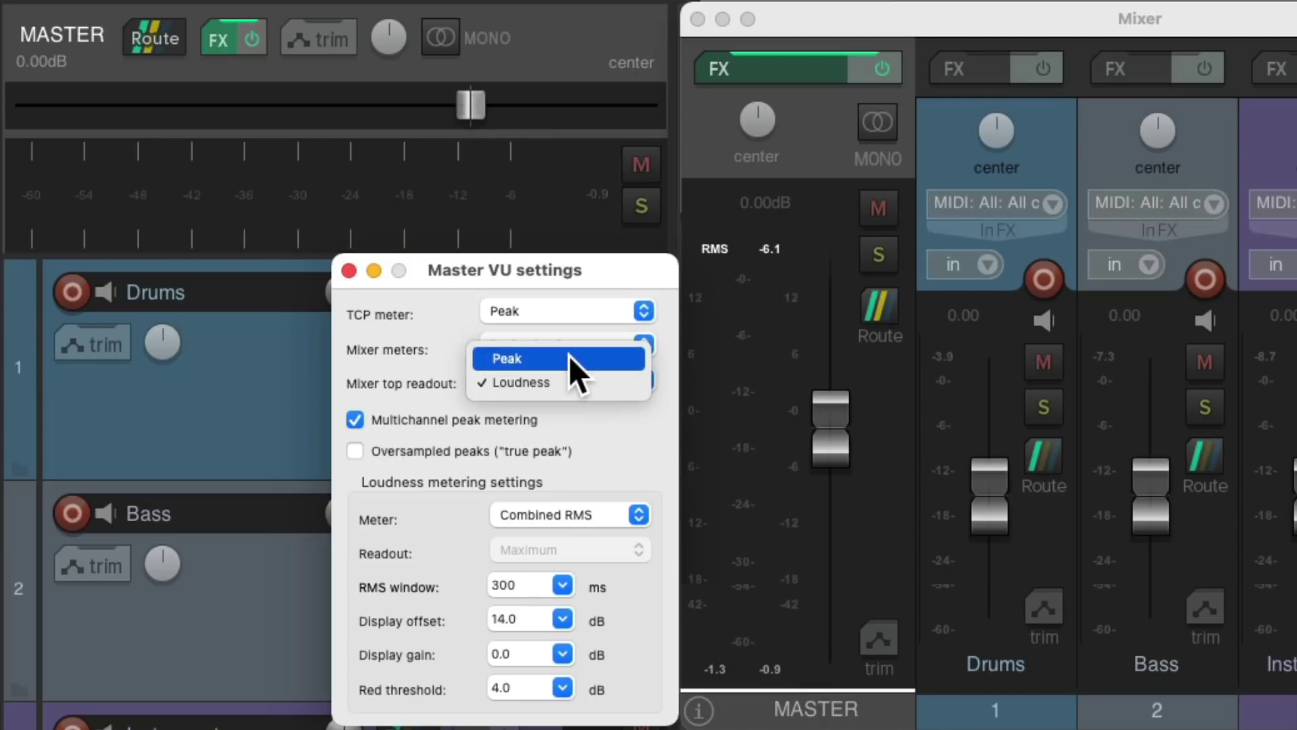
{"action": "left_click", "coordinate": [569, 356]}
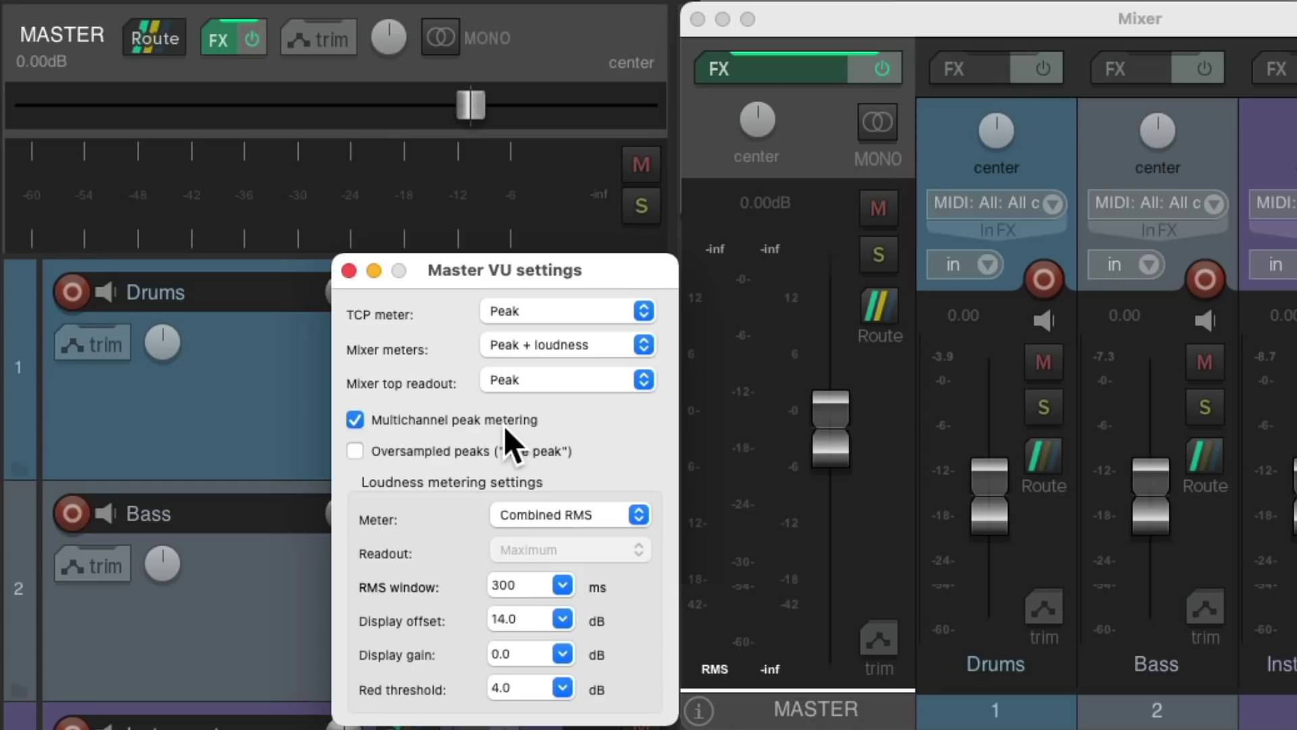
- Set the master track's output channels to 6
{"action": "left_click", "coordinate": [172, 35]}
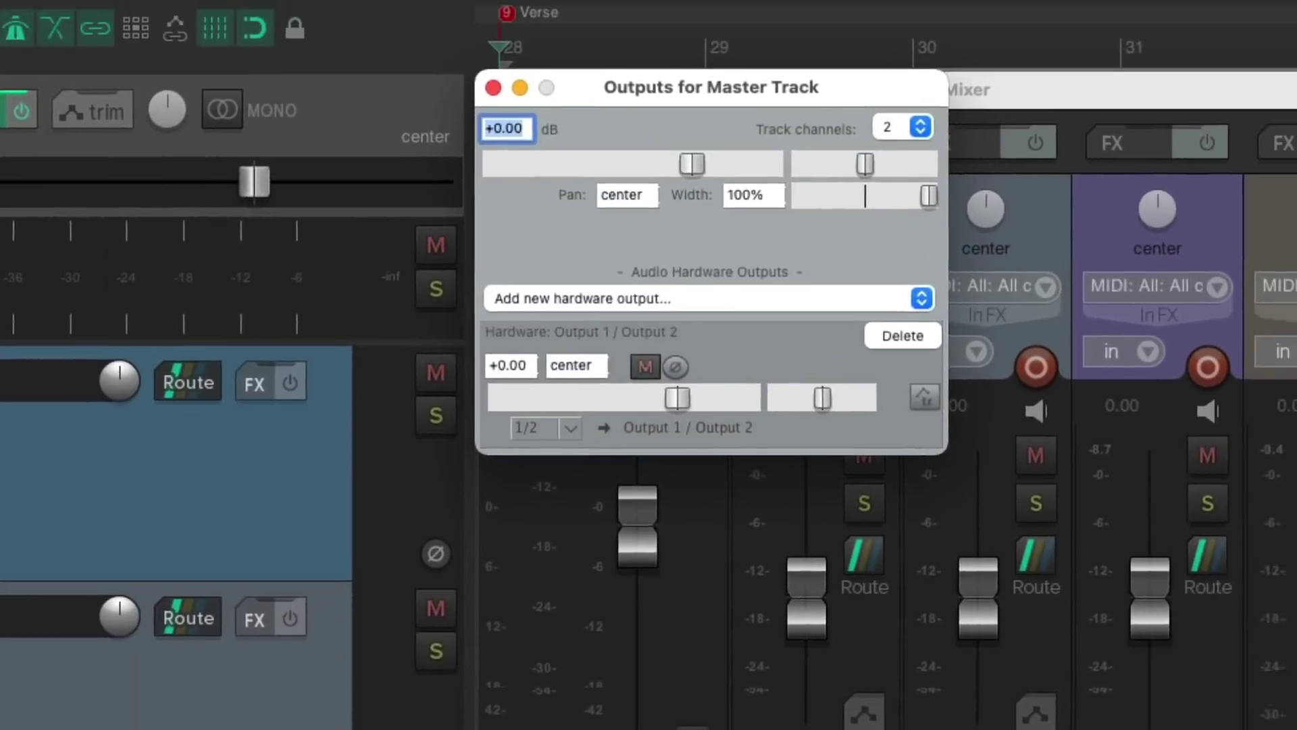
{"action": "left_click", "coordinate": [920, 127]}
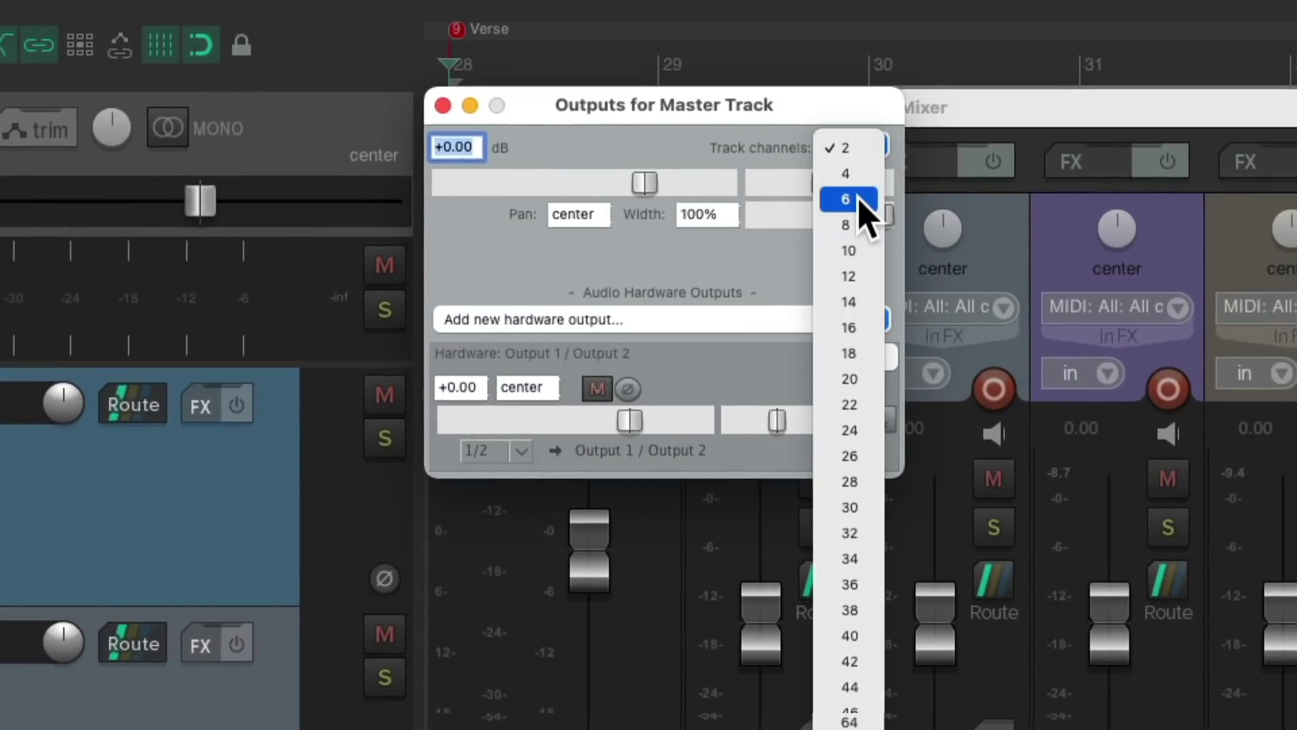
{"action": "left_click", "coordinate": [848, 200]}
- Set the mixer meters to Peak only and turn off multichannel peak metering
{"action": "left_click", "coordinate": [442, 105]}
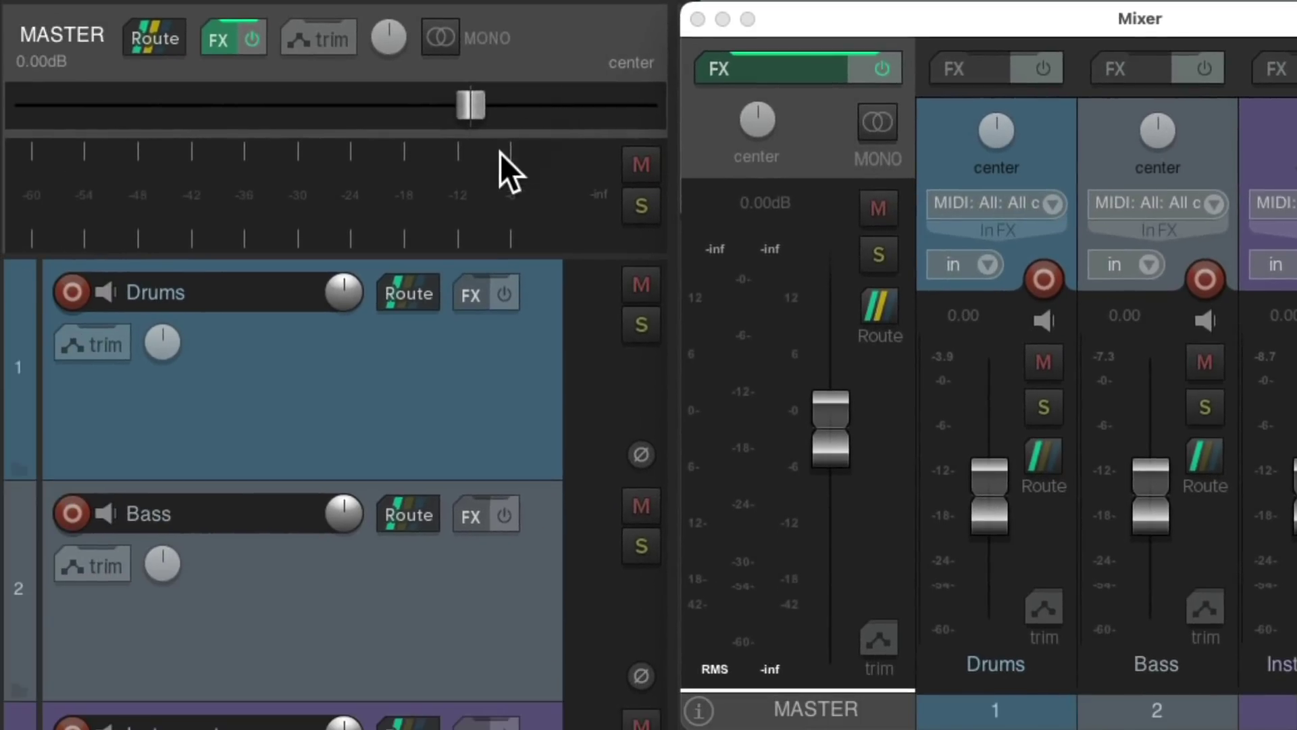
{"action": "right_click", "coordinate": [500, 152]}
{"action": "key", "text": "space"}
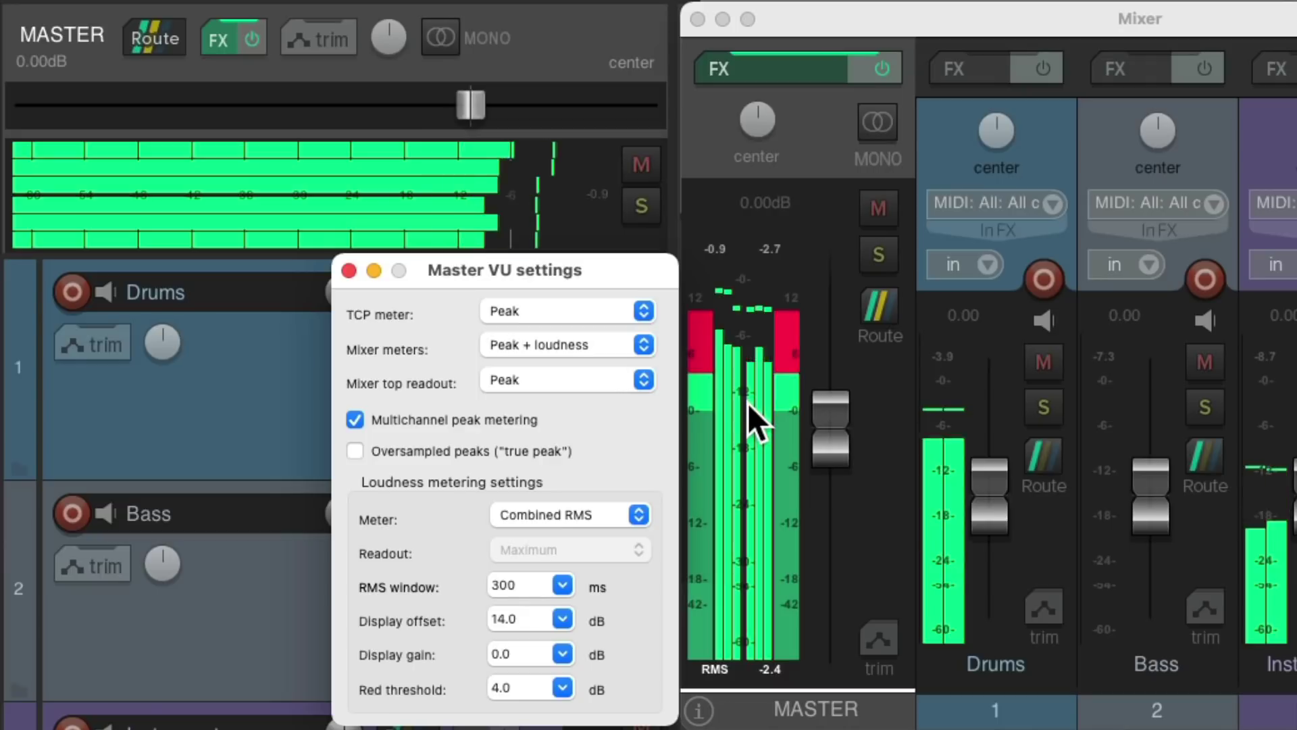
{"action": "key", "text": "space"}
{"action": "left_click", "coordinate": [598, 343]}
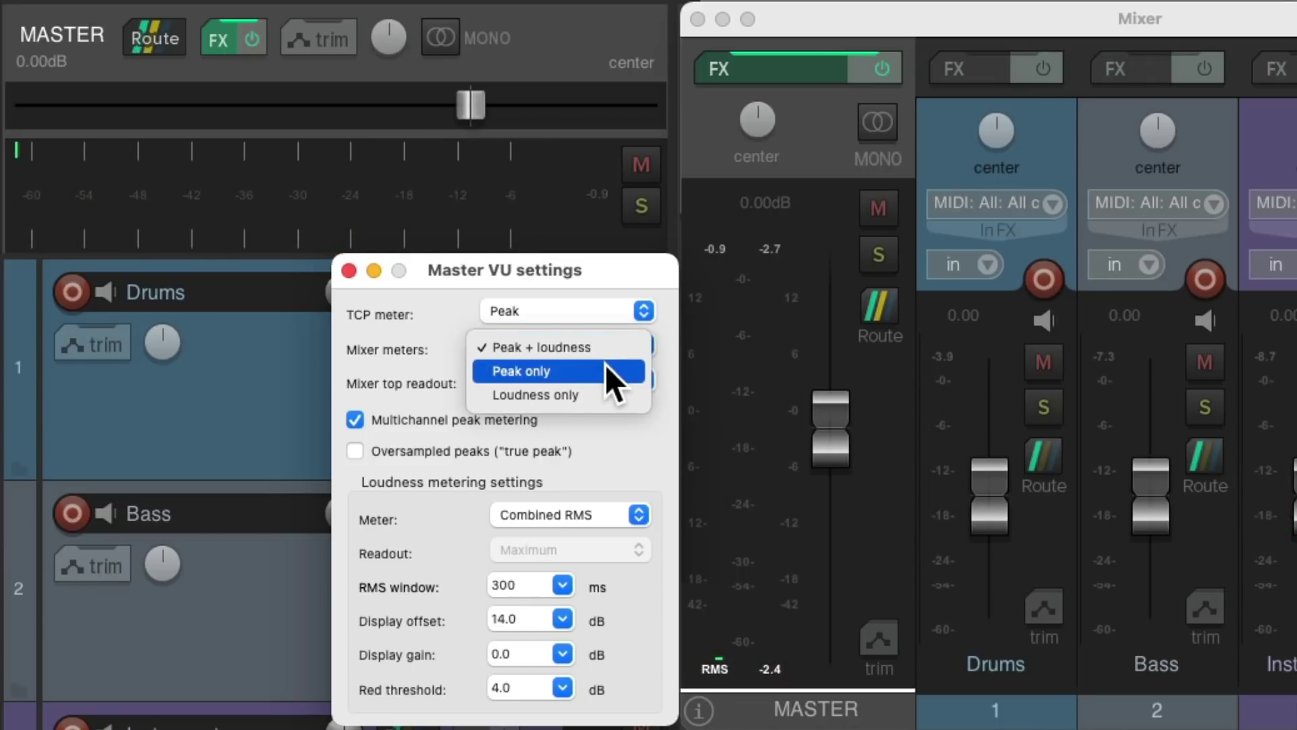
{"action": "left_click", "coordinate": [606, 370]}
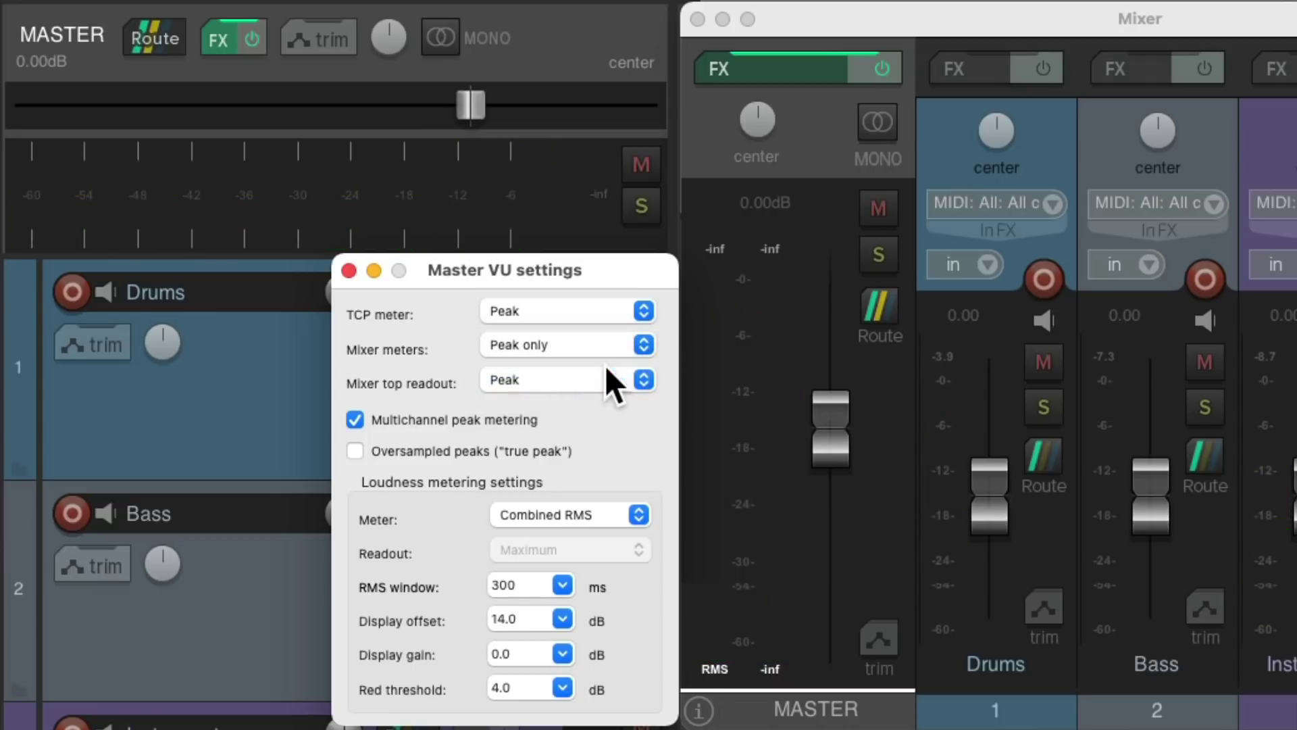
{"action": "key", "text": "space"}
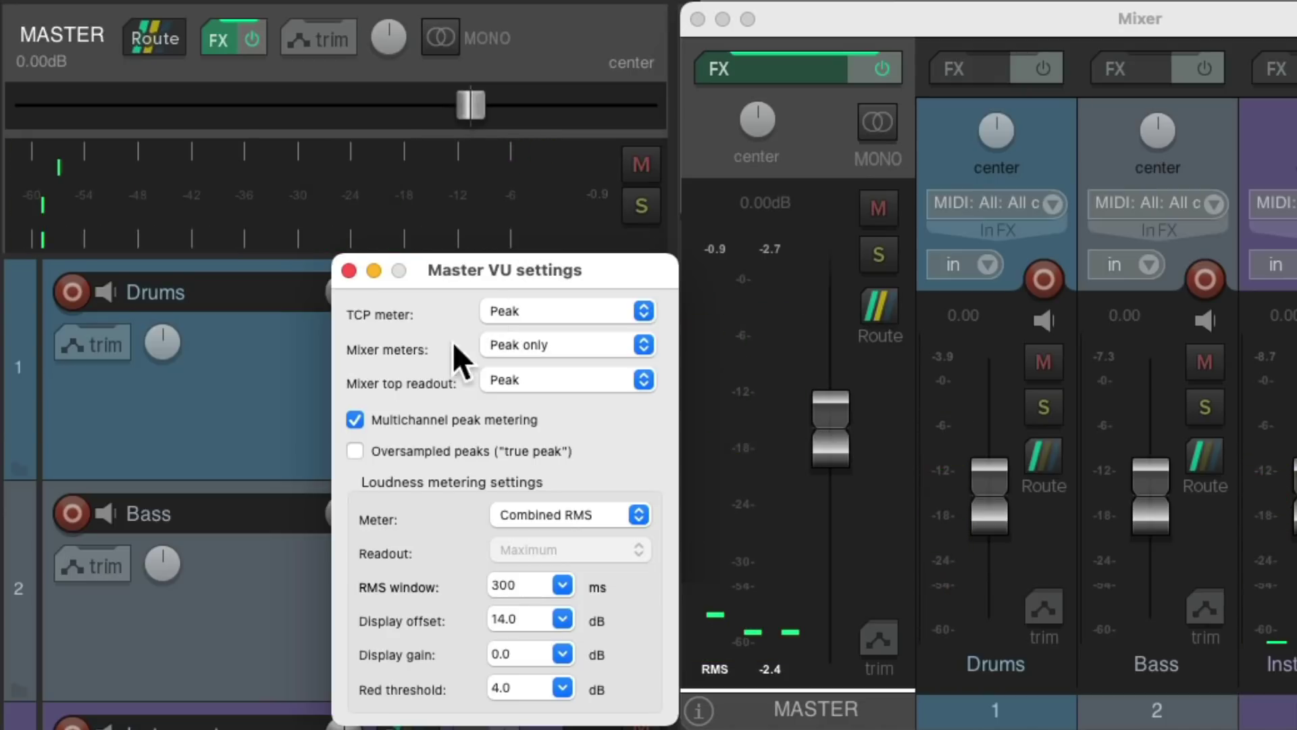
{"action": "left_click", "coordinate": [353, 419]}
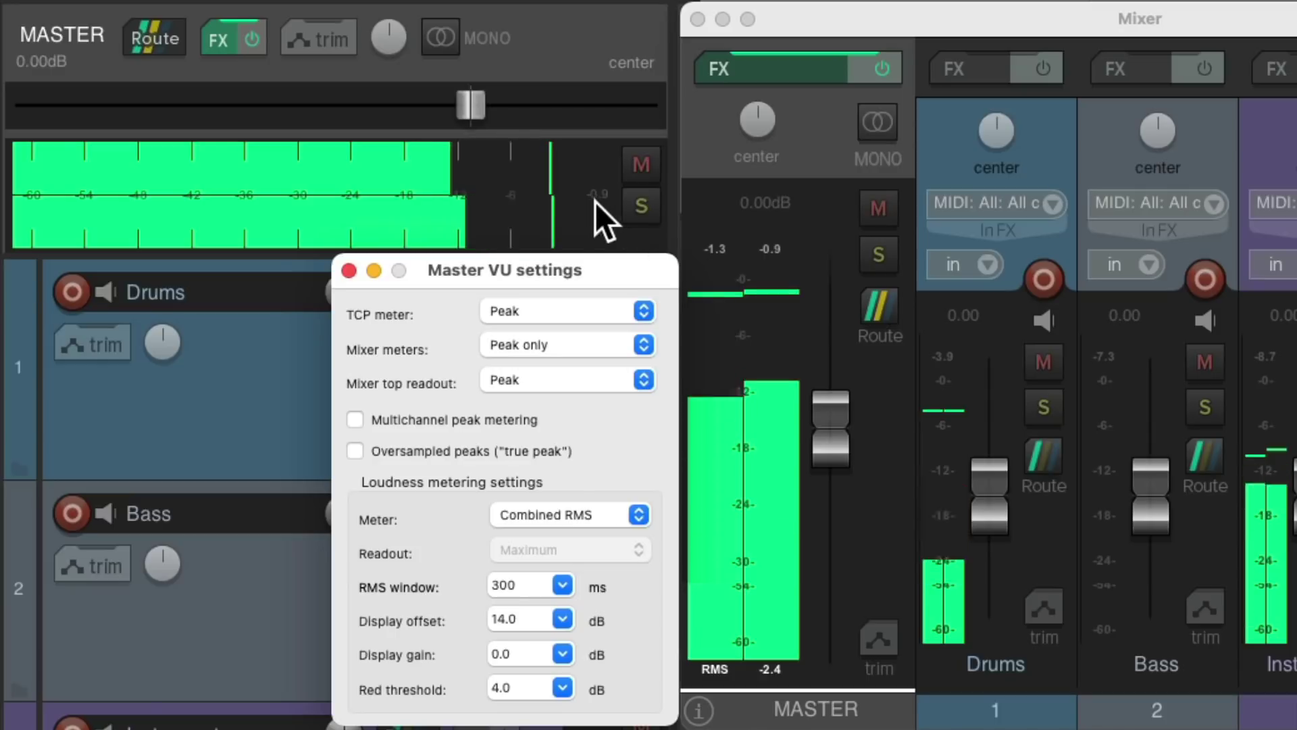
- Set the master track back to 2 channels in its output settings
{"action": "left_click", "coordinate": [160, 44]}
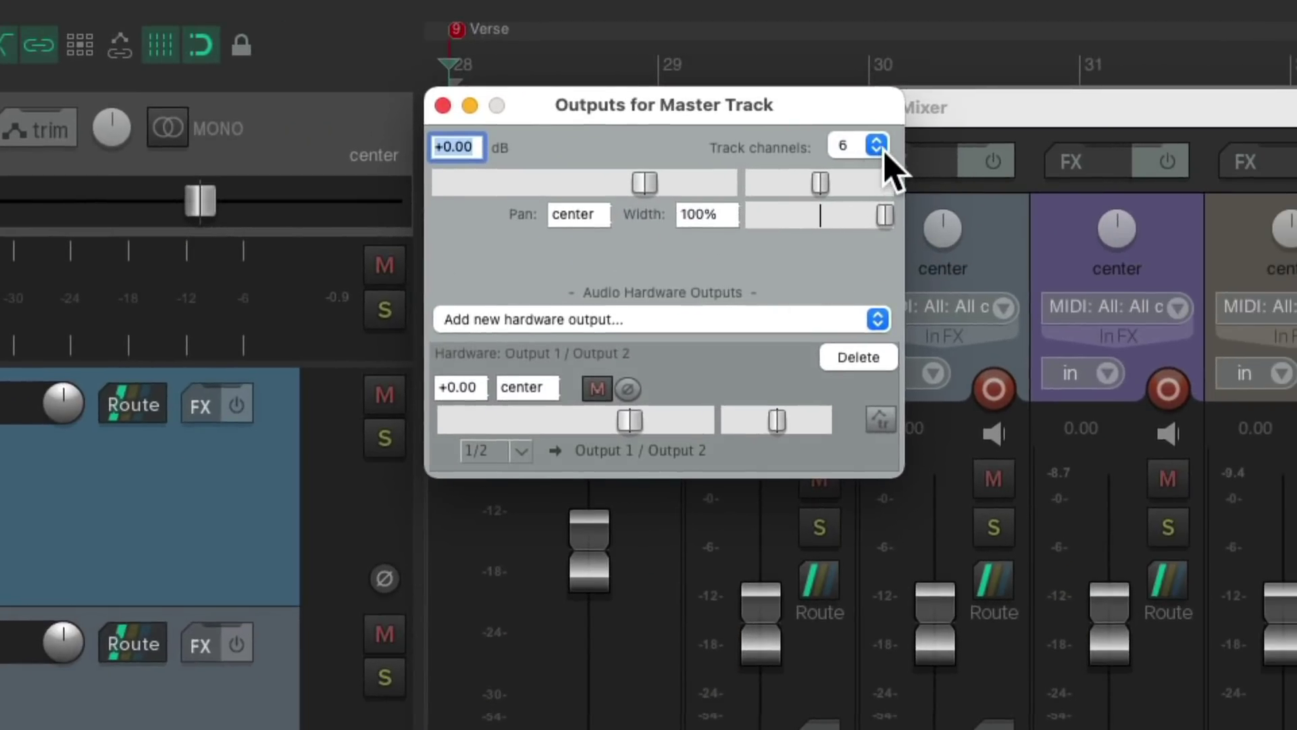
{"action": "left_click", "coordinate": [876, 146]}
{"action": "left_click", "coordinate": [871, 102]}
{"action": "left_click", "coordinate": [442, 105]}
{"action": "right_click", "coordinate": [488, 170]}
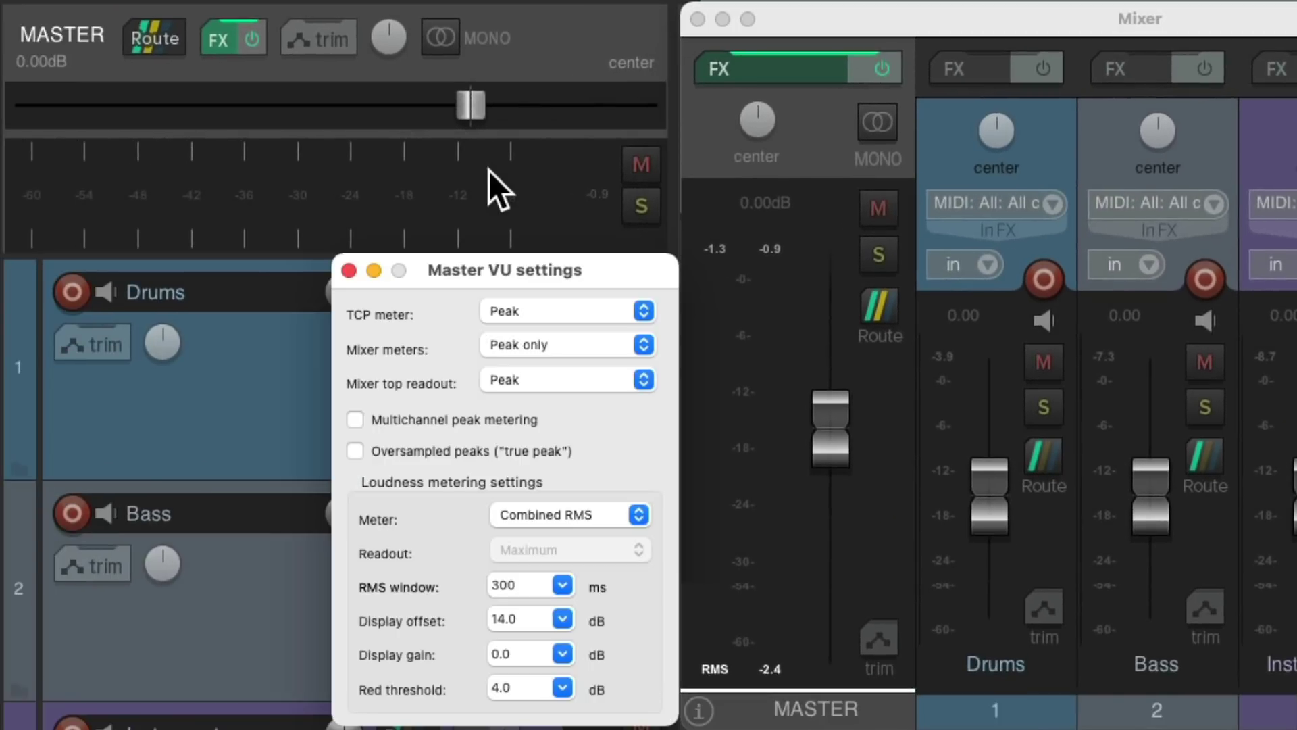
- Re-enable multichannel peak metering, test oversampled true peaks during playback, then turn them off
{"action": "left_click", "coordinate": [354, 420]}
{"action": "left_click", "coordinate": [356, 451]}
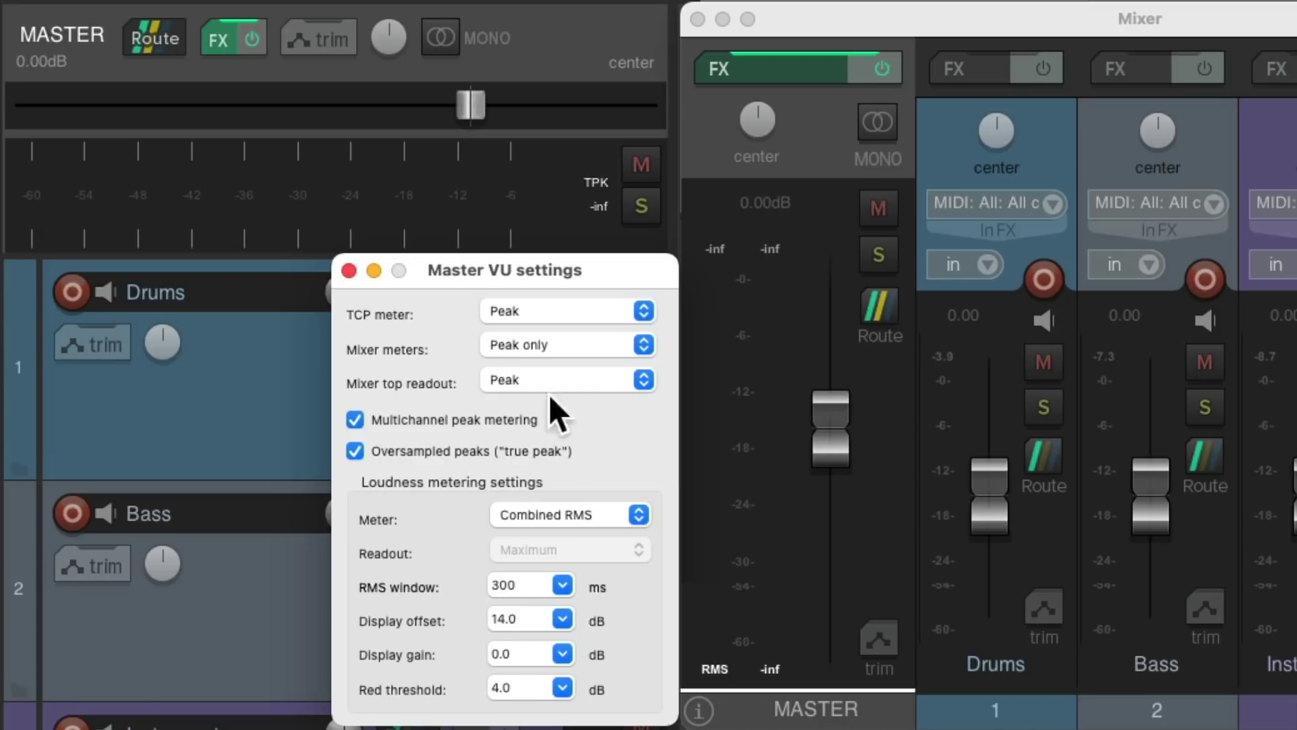
{"action": "key", "text": "space"}
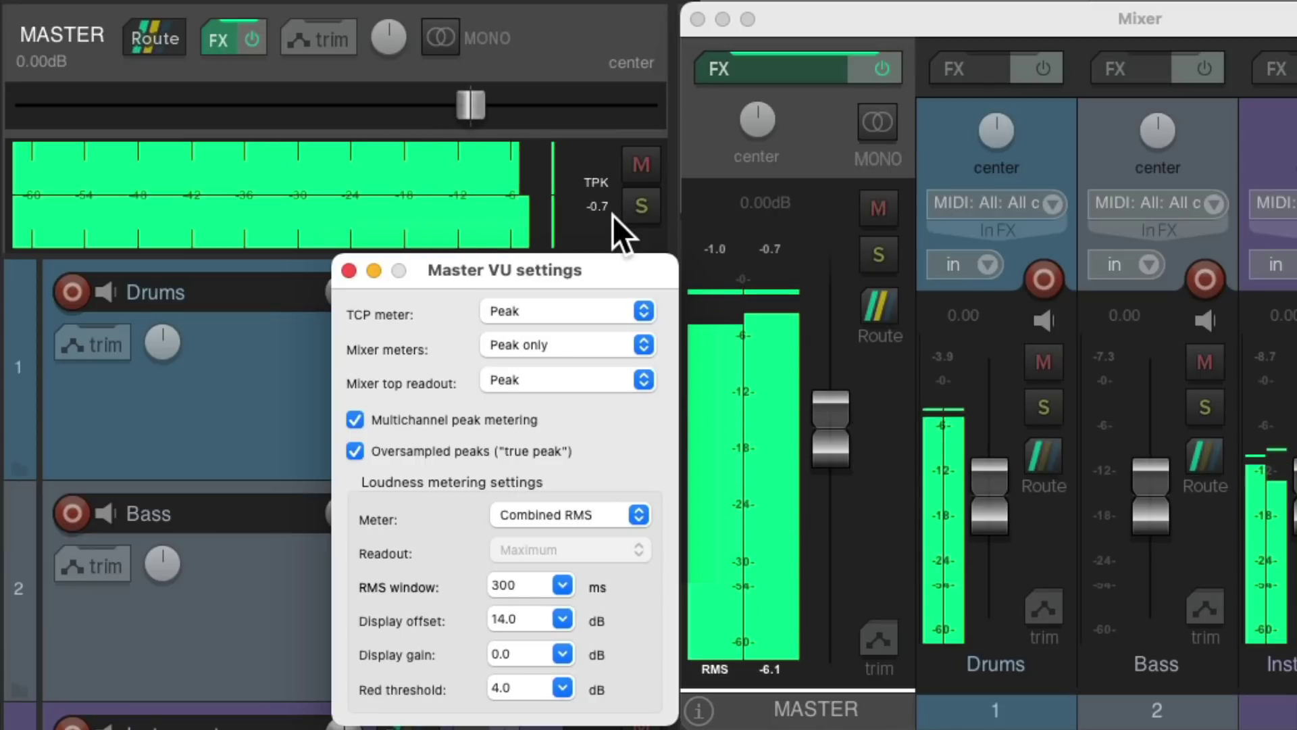
{"action": "key", "text": "space"}
{"action": "left_click", "coordinate": [353, 451]}
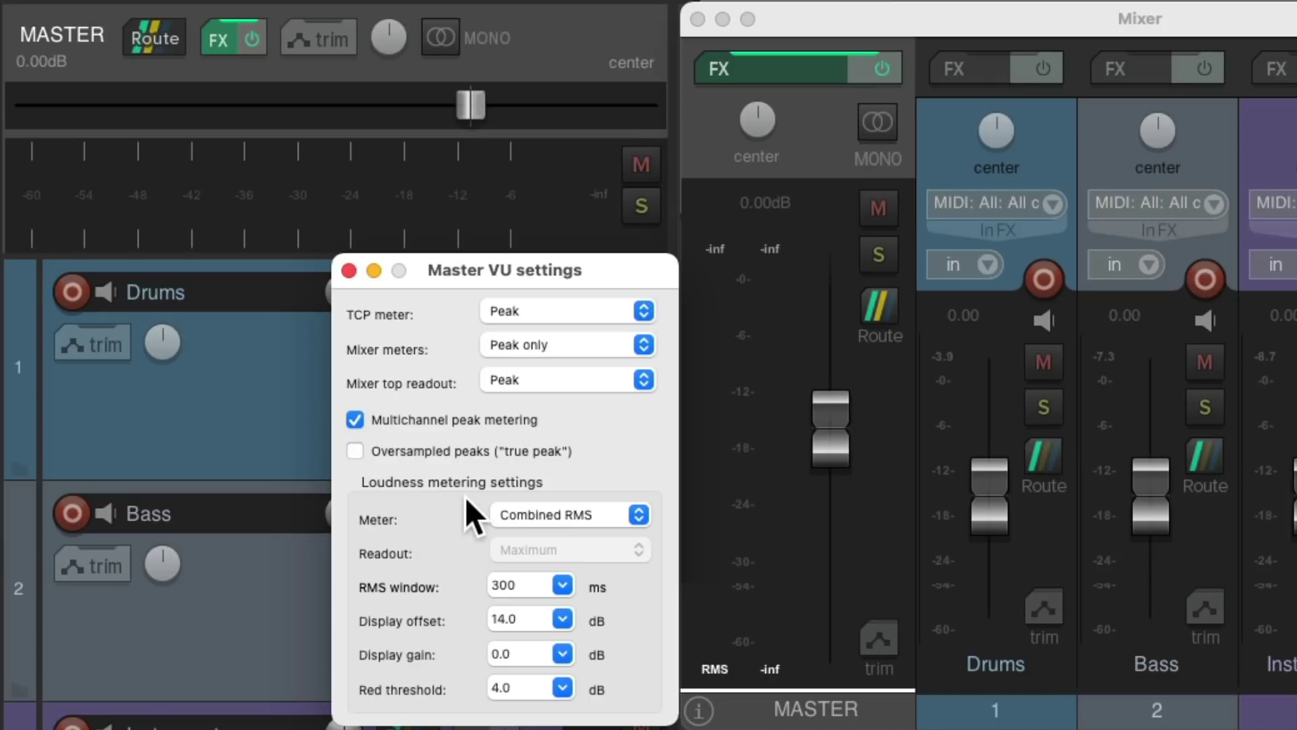
{"action": "left_click", "coordinate": [594, 317]}
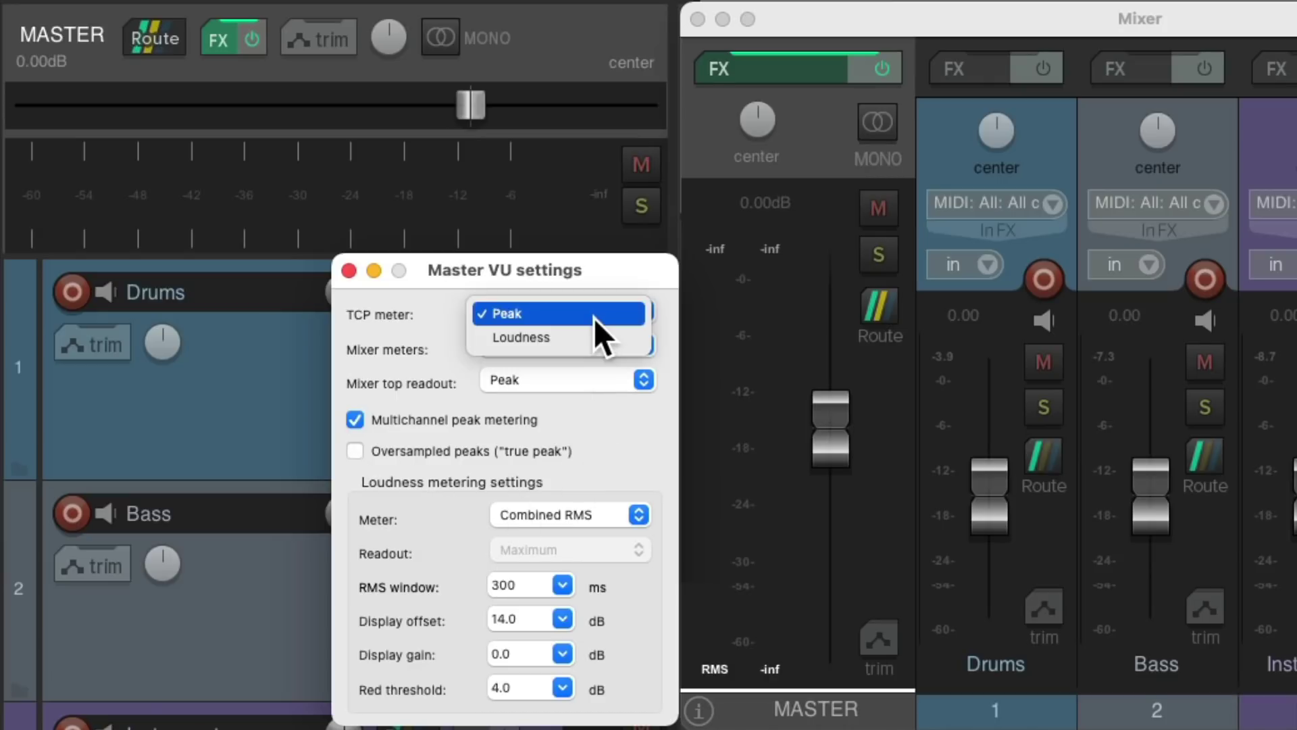
- Set the track panel meter, mixer meters and mixer top readout all to Loudness
{"action": "left_click", "coordinate": [593, 338]}
{"action": "left_click", "coordinate": [578, 344]}
{"action": "left_click", "coordinate": [589, 368]}
{"action": "left_click", "coordinate": [568, 380]}
{"action": "left_click", "coordinate": [582, 402]}
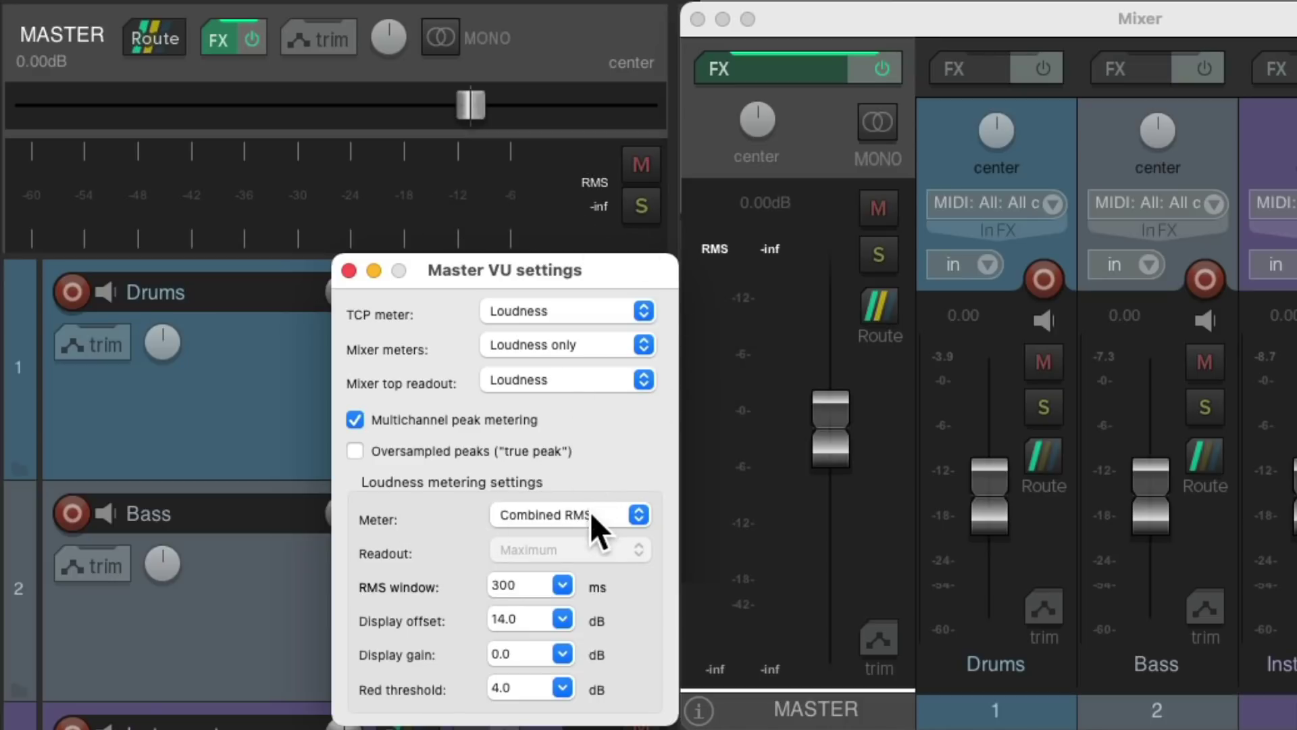
{"action": "key", "text": "space"}
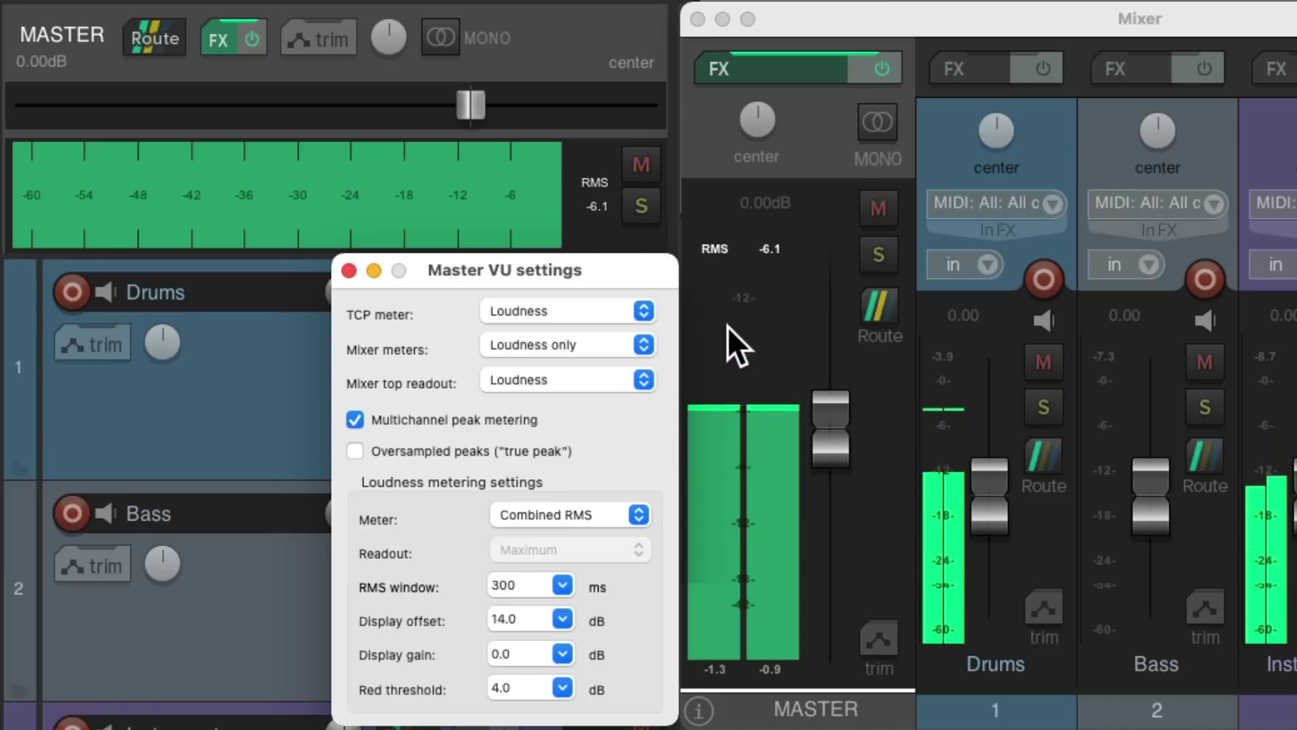
{"action": "key", "text": "space"}
- Switch the loudness meter type to Stereo RMS and compare the meters during playback
{"action": "left_click", "coordinate": [590, 507]}
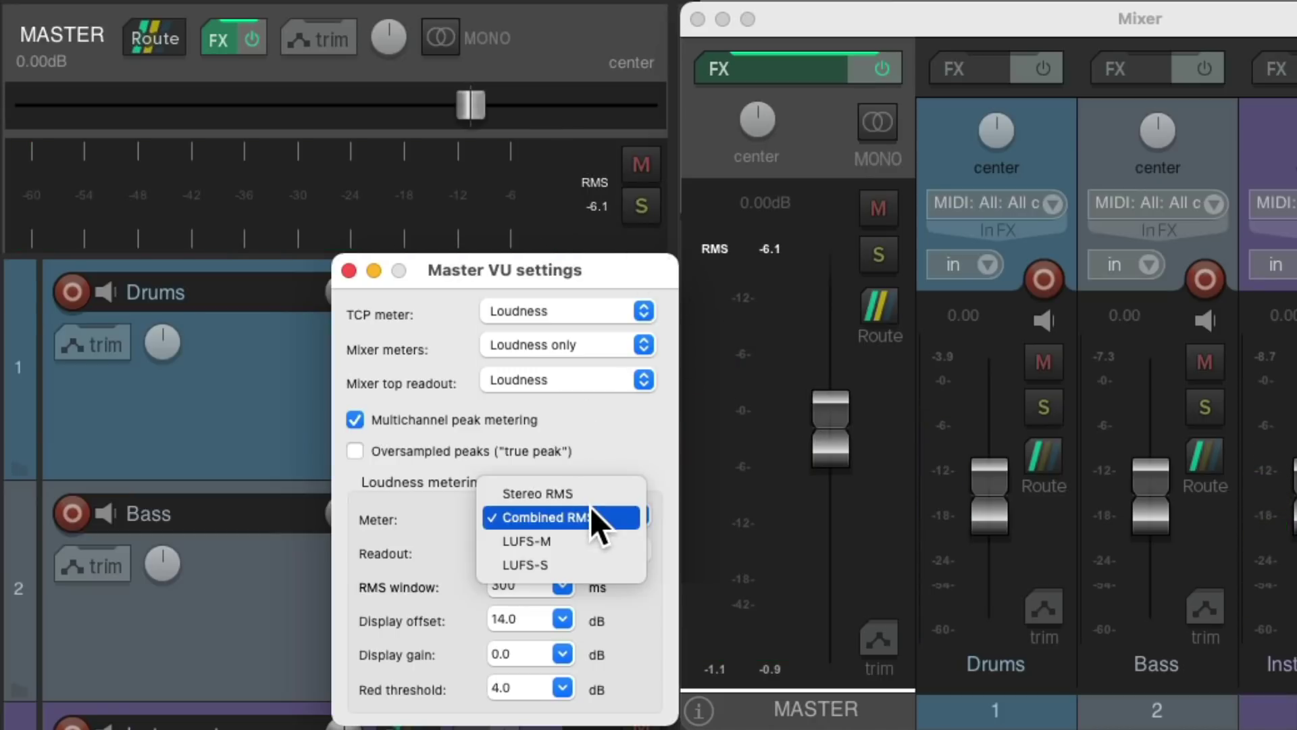
{"action": "left_click", "coordinate": [590, 491]}
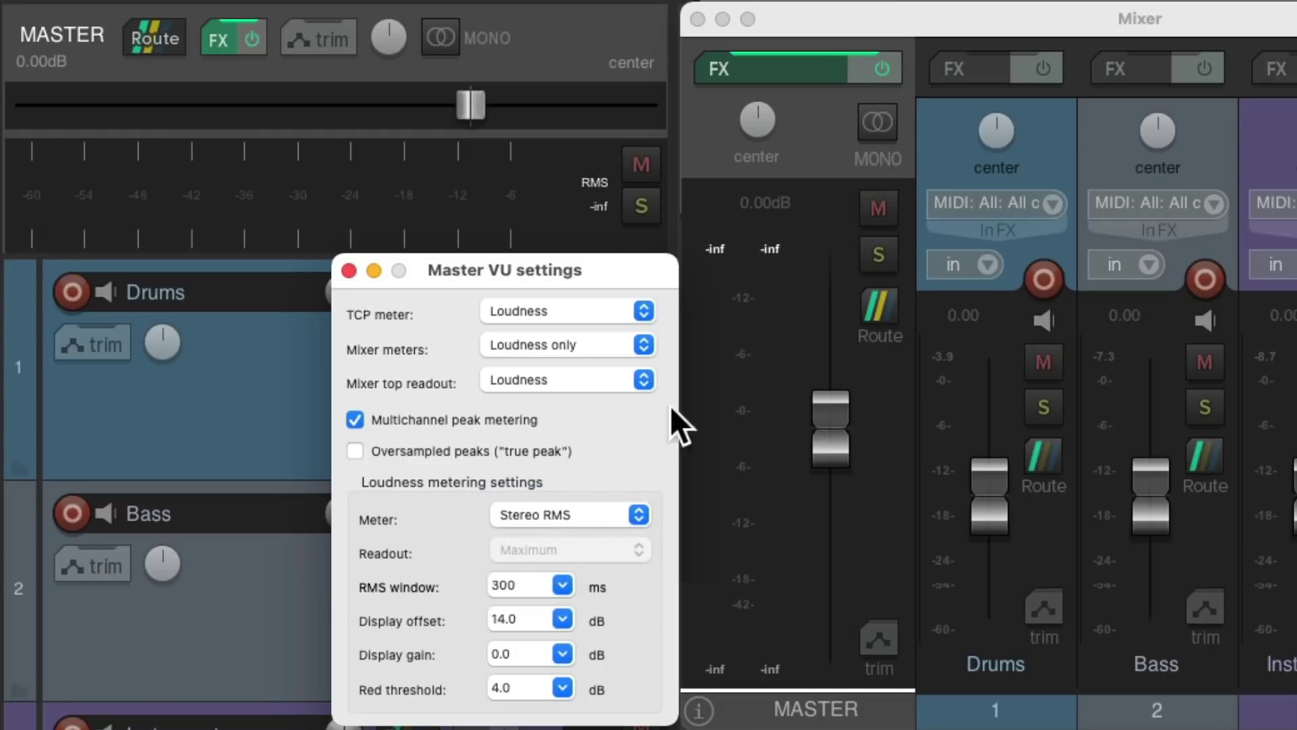
{"action": "key", "text": "space"}
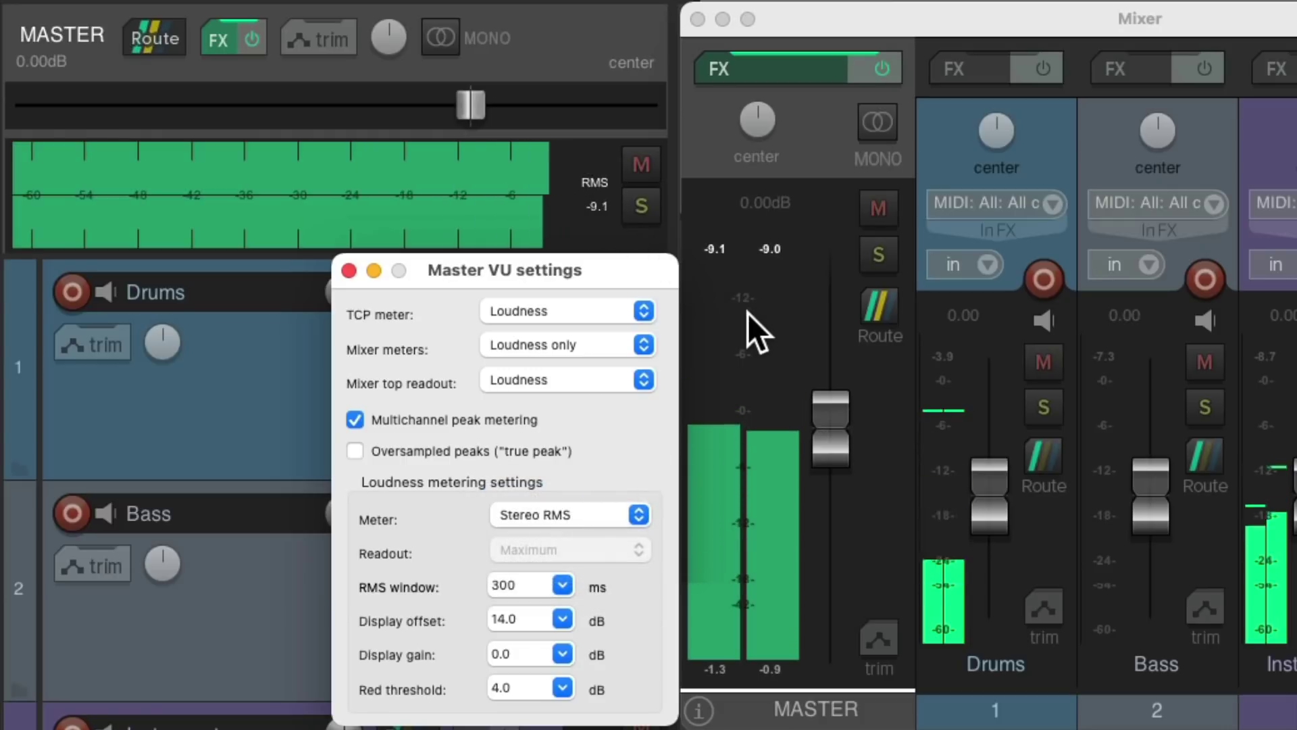
{"action": "key", "text": "space"}
{"action": "left_click", "coordinate": [593, 513]}
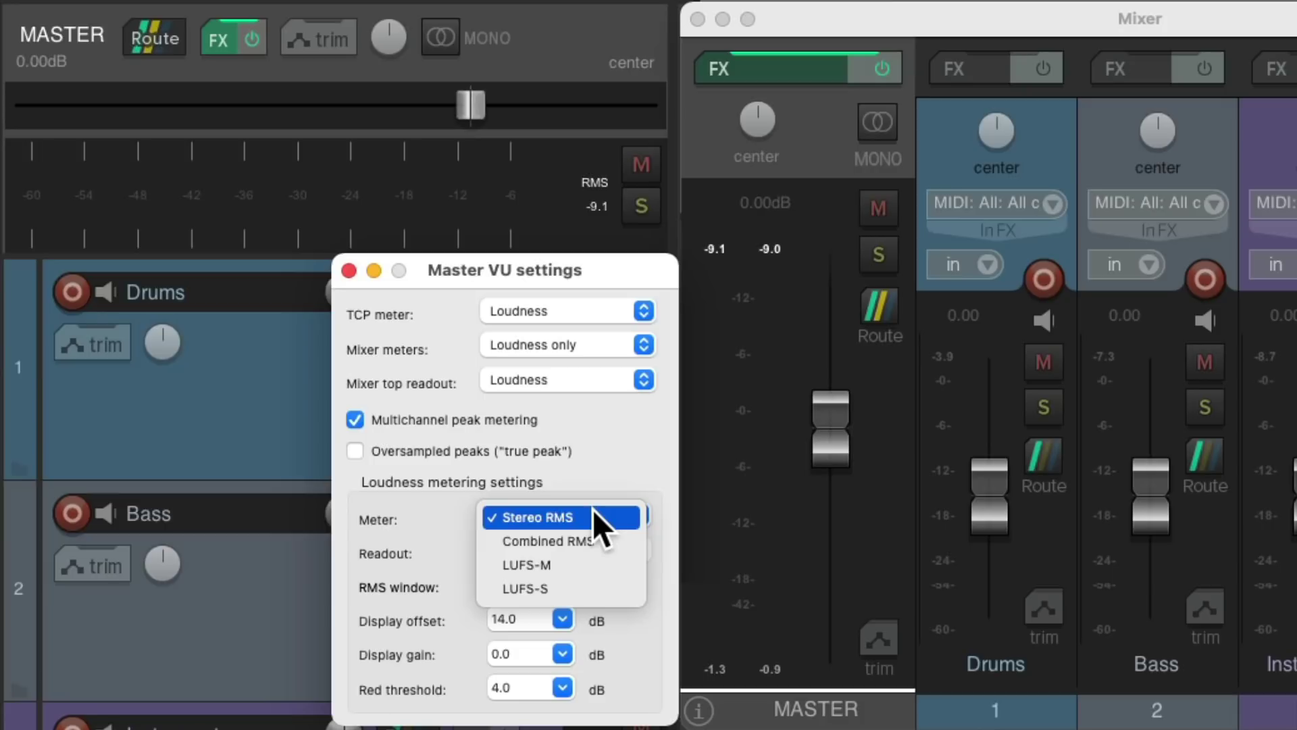
- Set the loudness meter to LUFS-M with an LUFS-I readout, reading -12.0 after playback
{"action": "left_click", "coordinate": [593, 564]}
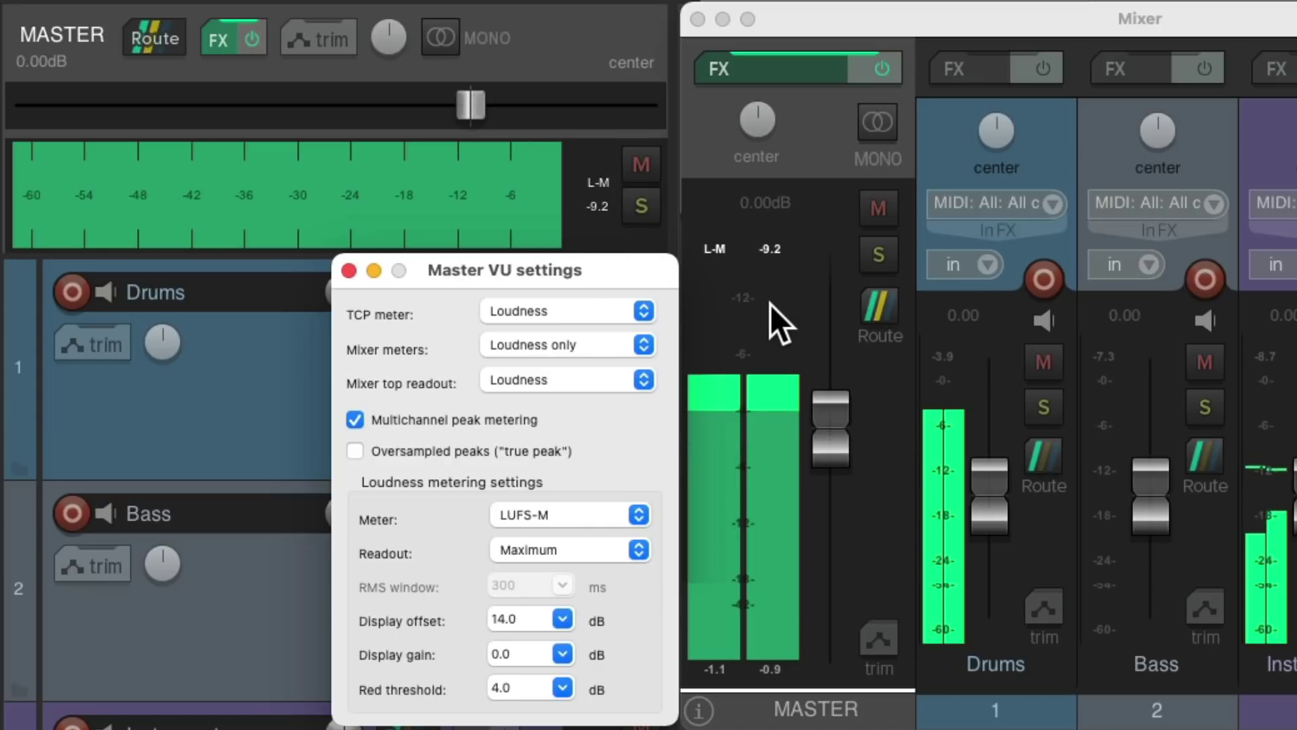
{"action": "left_click", "coordinate": [586, 550]}
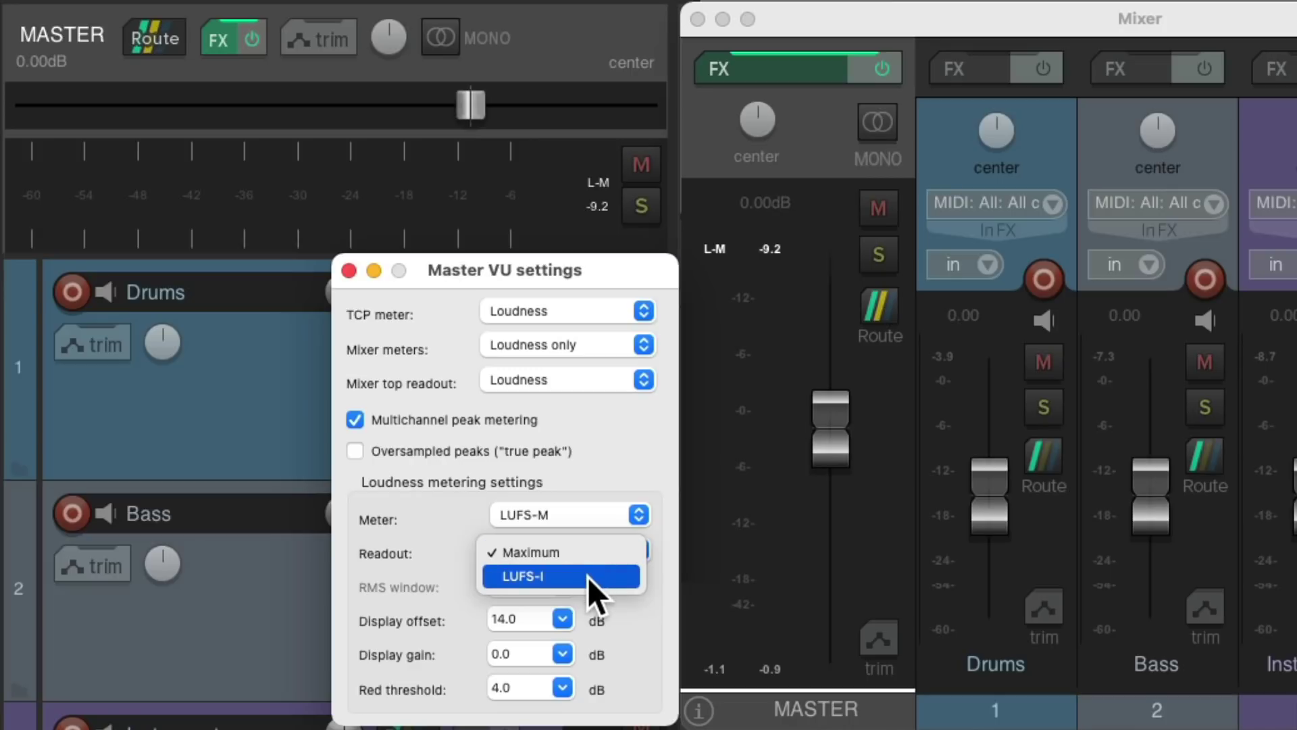
{"action": "left_click", "coordinate": [587, 576]}
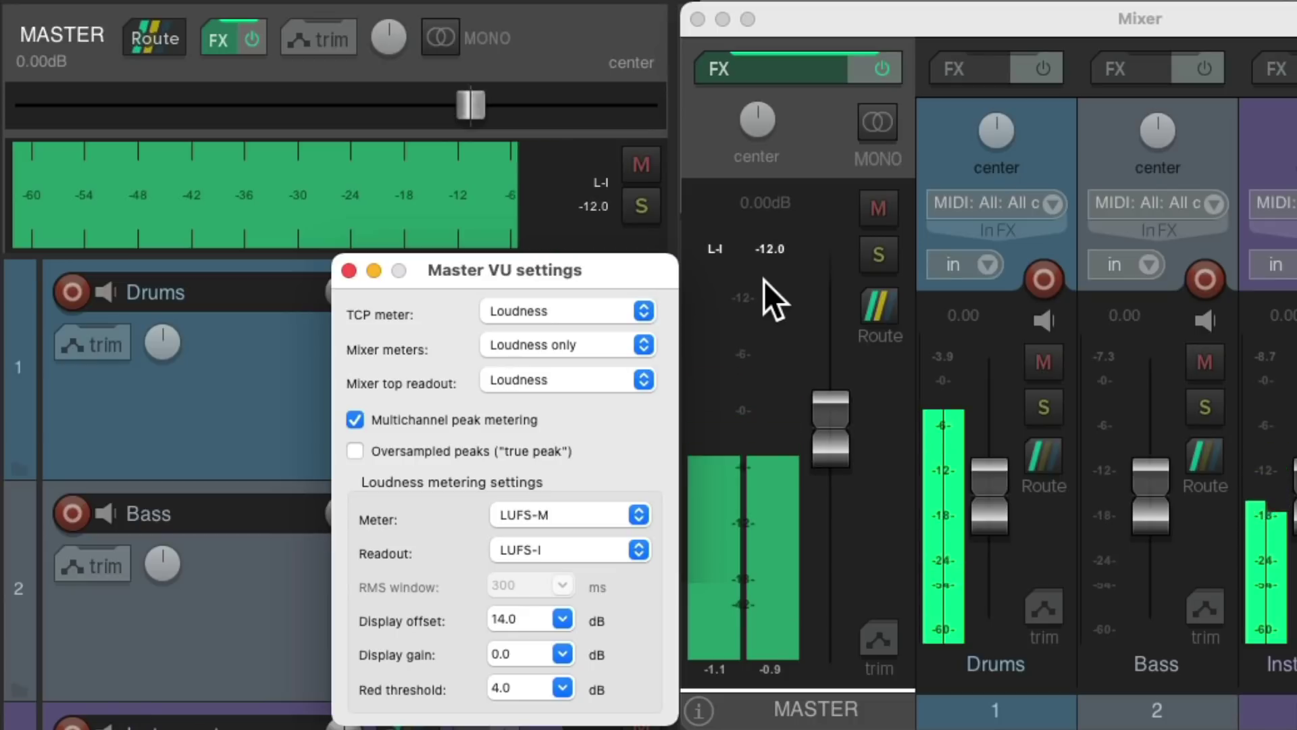
{"action": "key", "text": "space"}
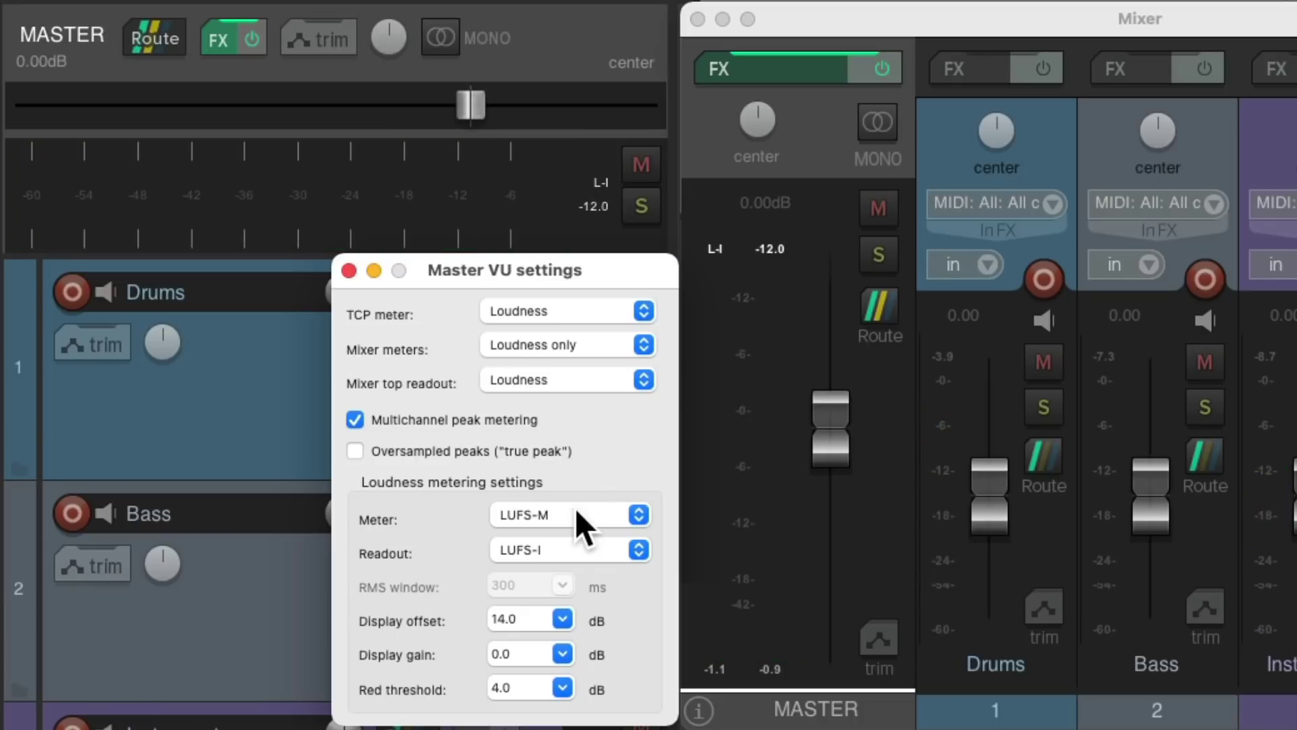
{"action": "left_click", "coordinate": [575, 515]}
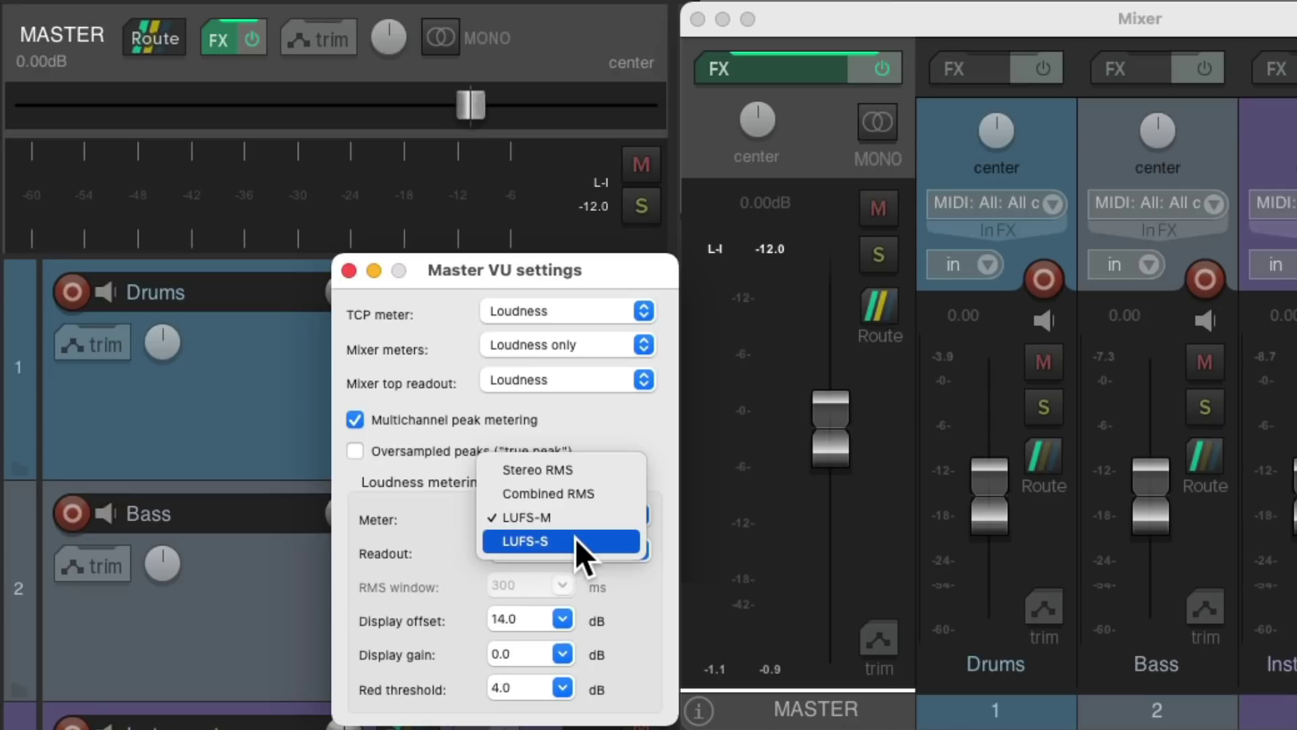
- Switch the loudness meter to LUFS-S and set its readout to Current
{"action": "left_click", "coordinate": [574, 537]}
{"action": "key", "text": "space"}
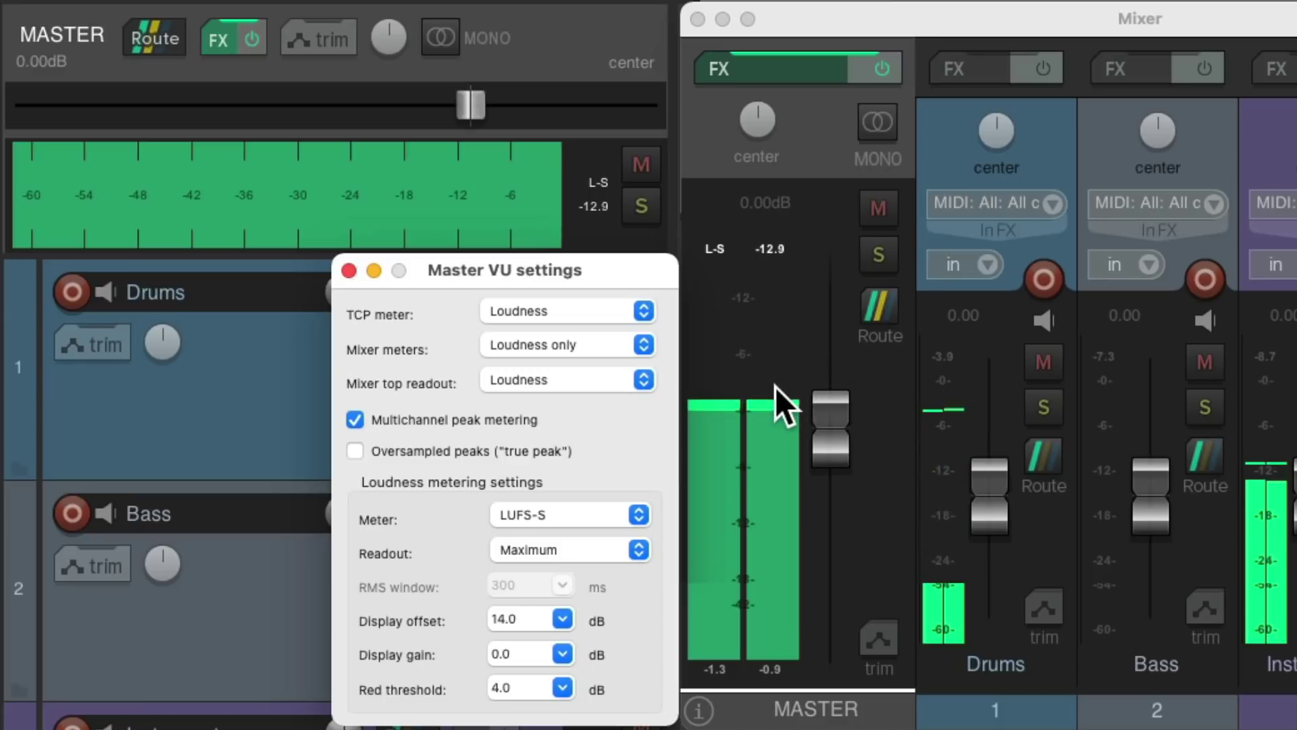
{"action": "key", "text": "space"}
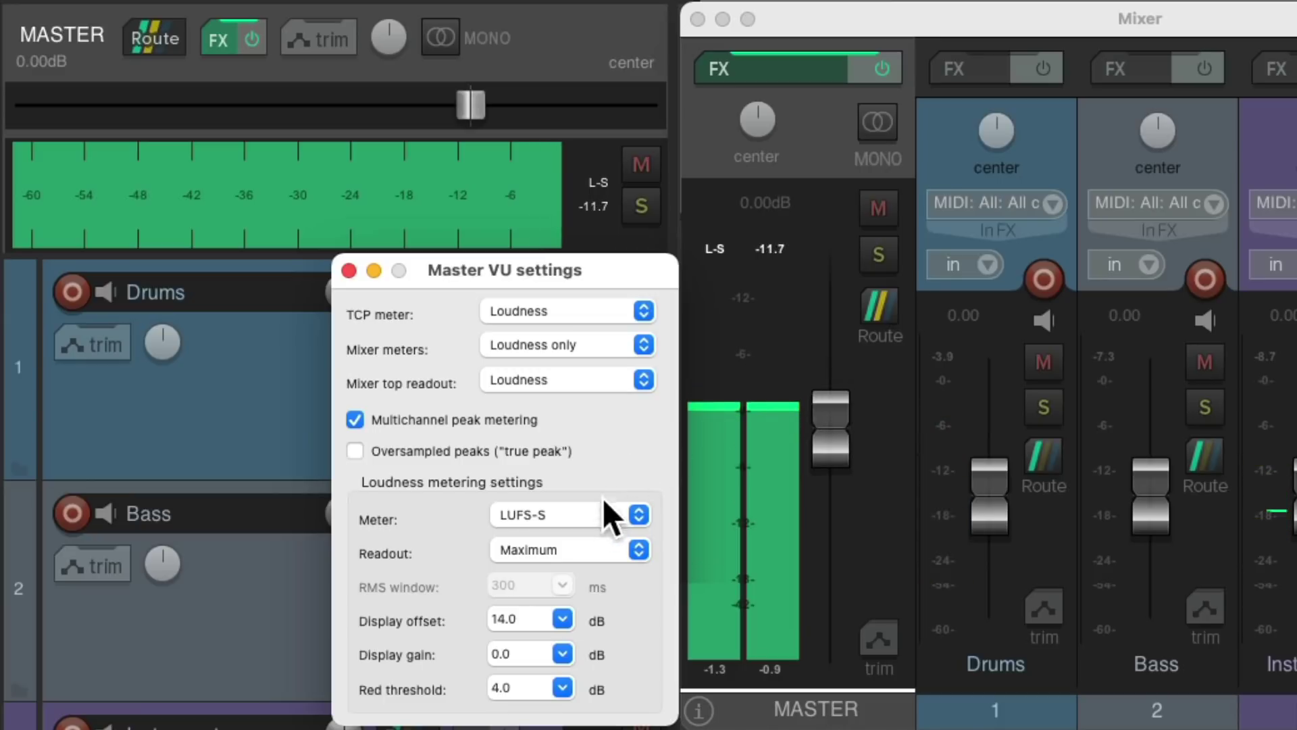
{"action": "left_click", "coordinate": [598, 546]}
{"action": "left_click", "coordinate": [600, 571]}
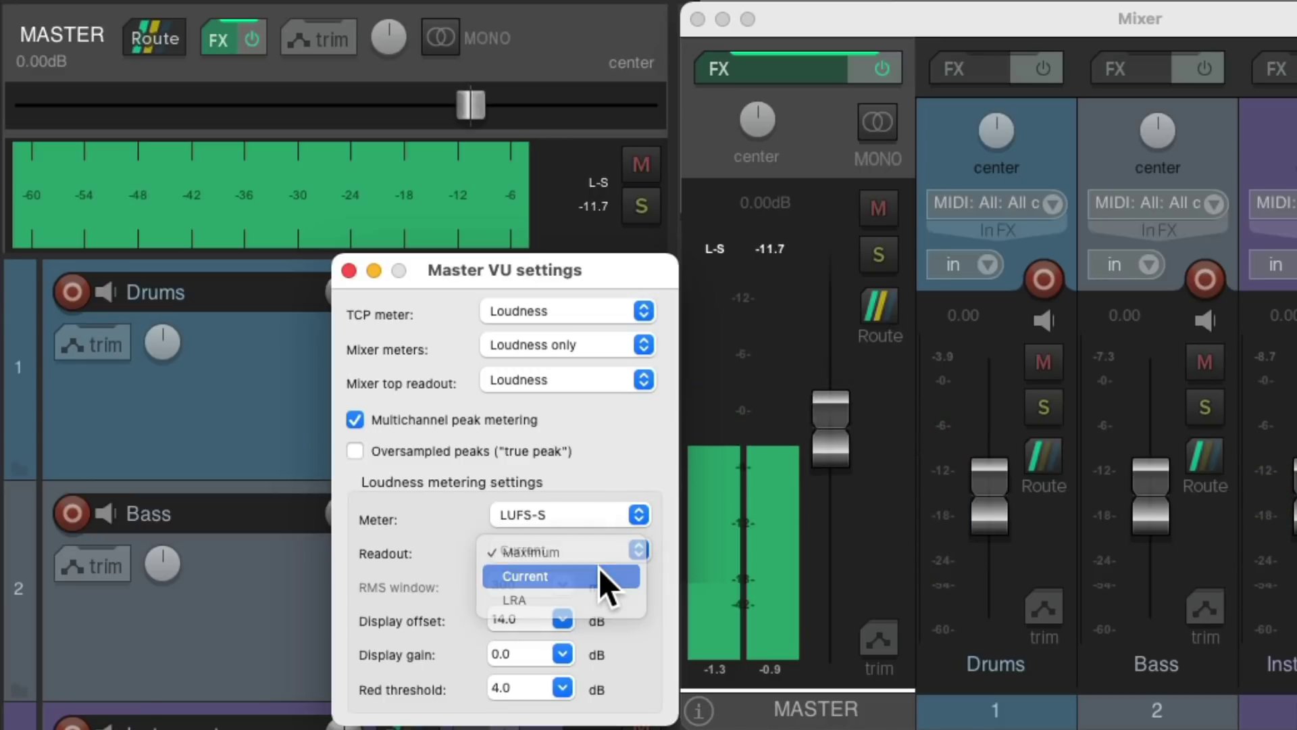
{"action": "key", "text": "space"}
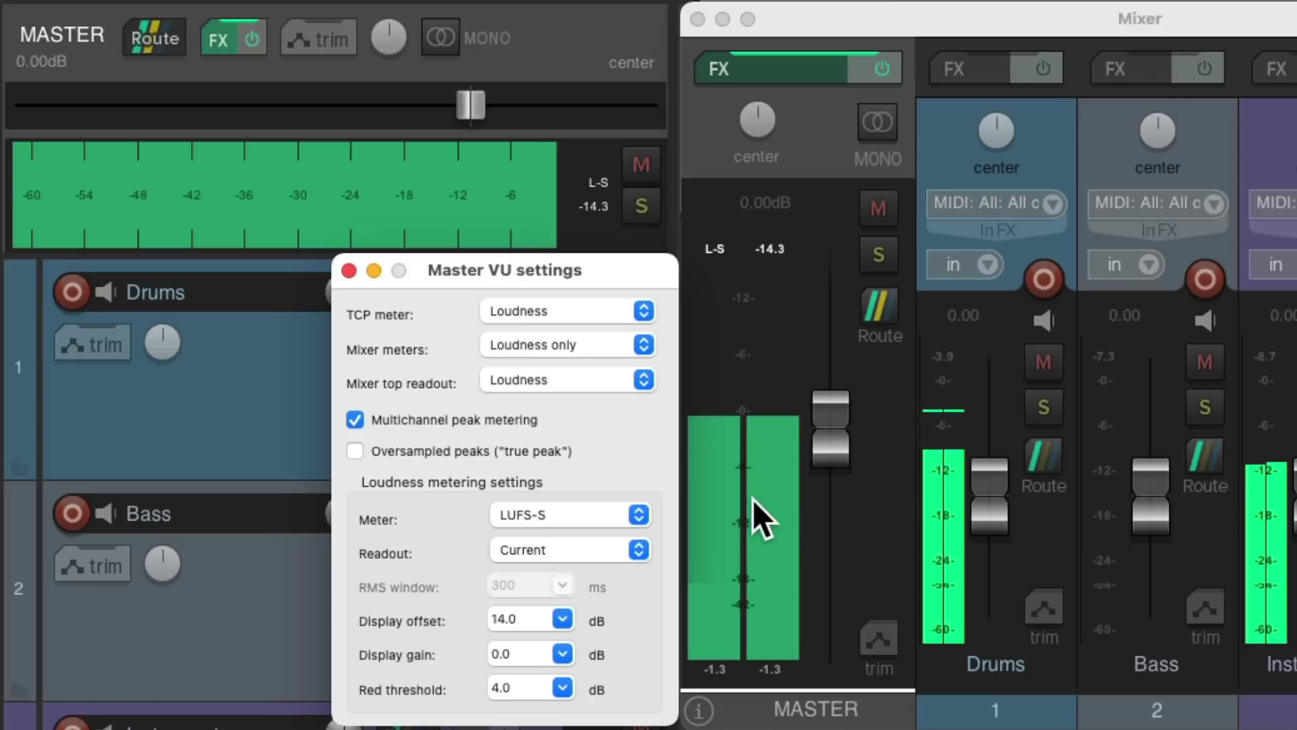
- Change the readout to LRA and play to see a 1.8 loudness range
{"action": "left_click", "coordinate": [587, 544]}
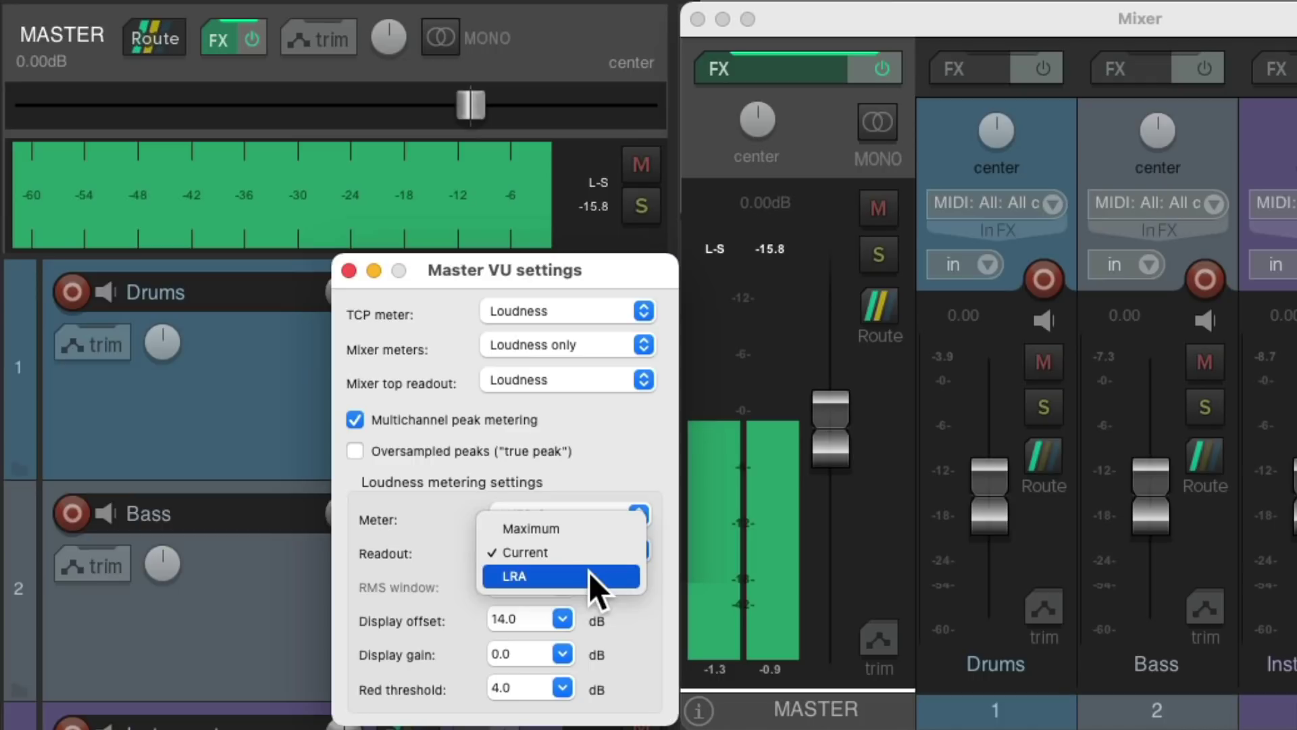
{"action": "left_click", "coordinate": [589, 571]}
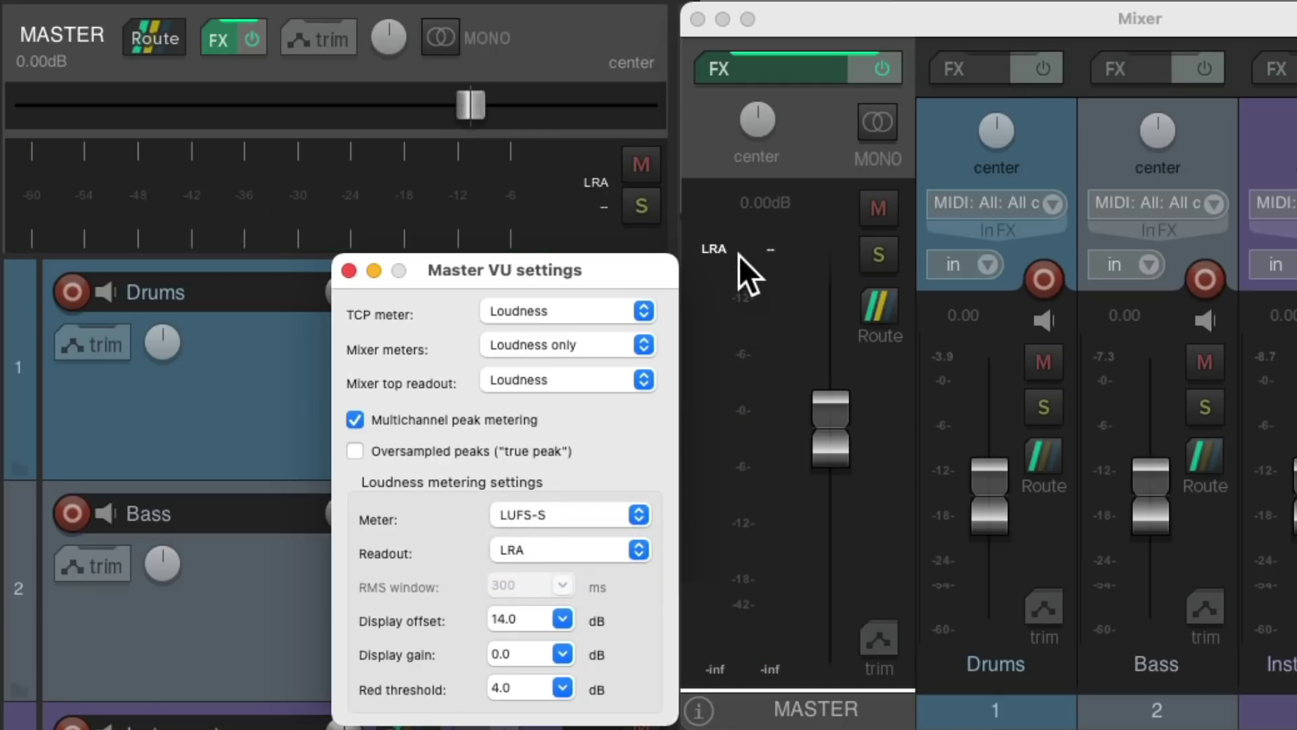
{"action": "key", "text": "space"}
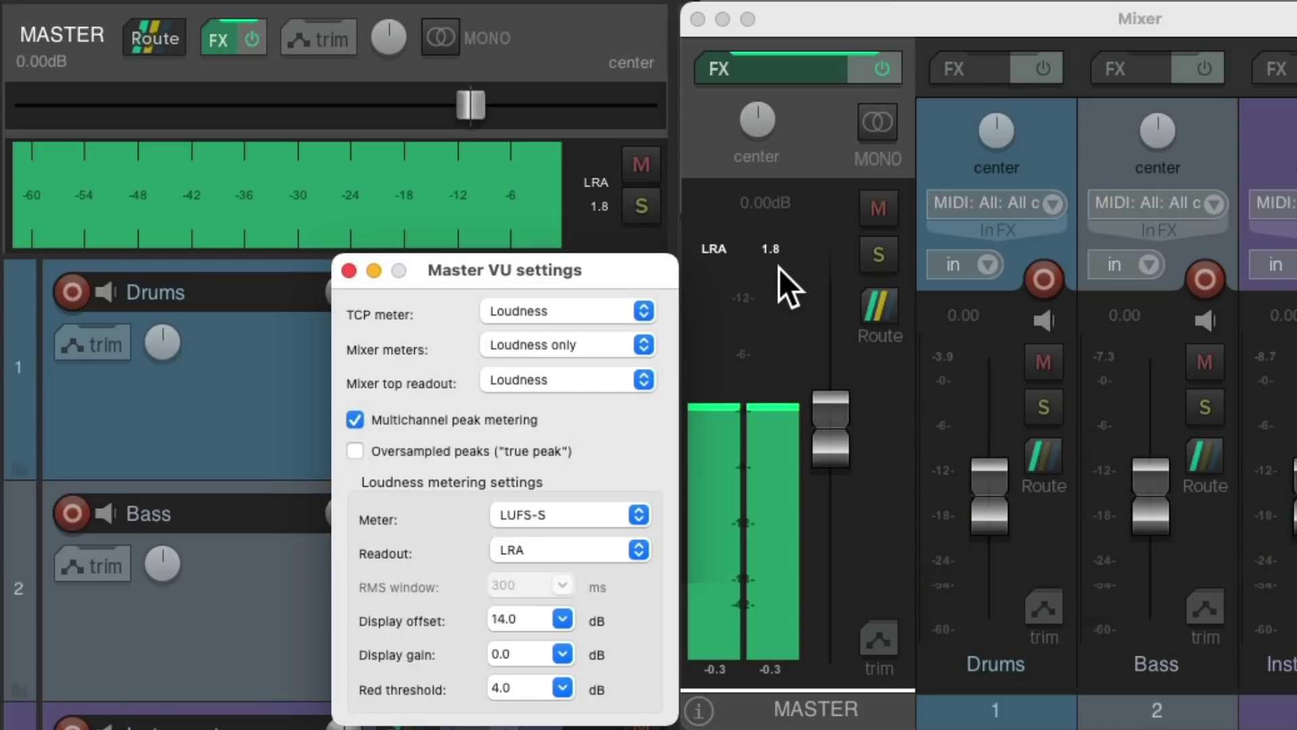
{"action": "left_click", "coordinate": [580, 512]}
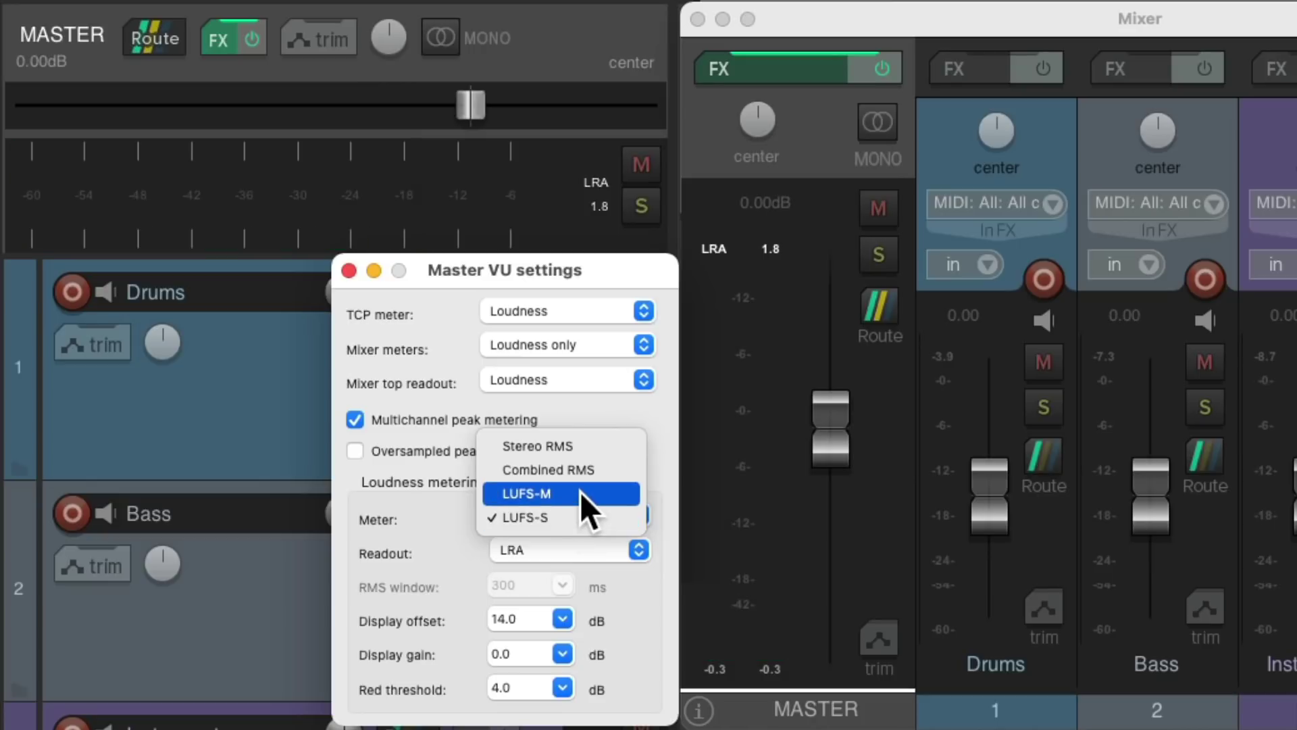
- Set the loudness meter back to LUFS-M and play to check the -9.2 Maximum readout
{"action": "left_click", "coordinate": [580, 493]}
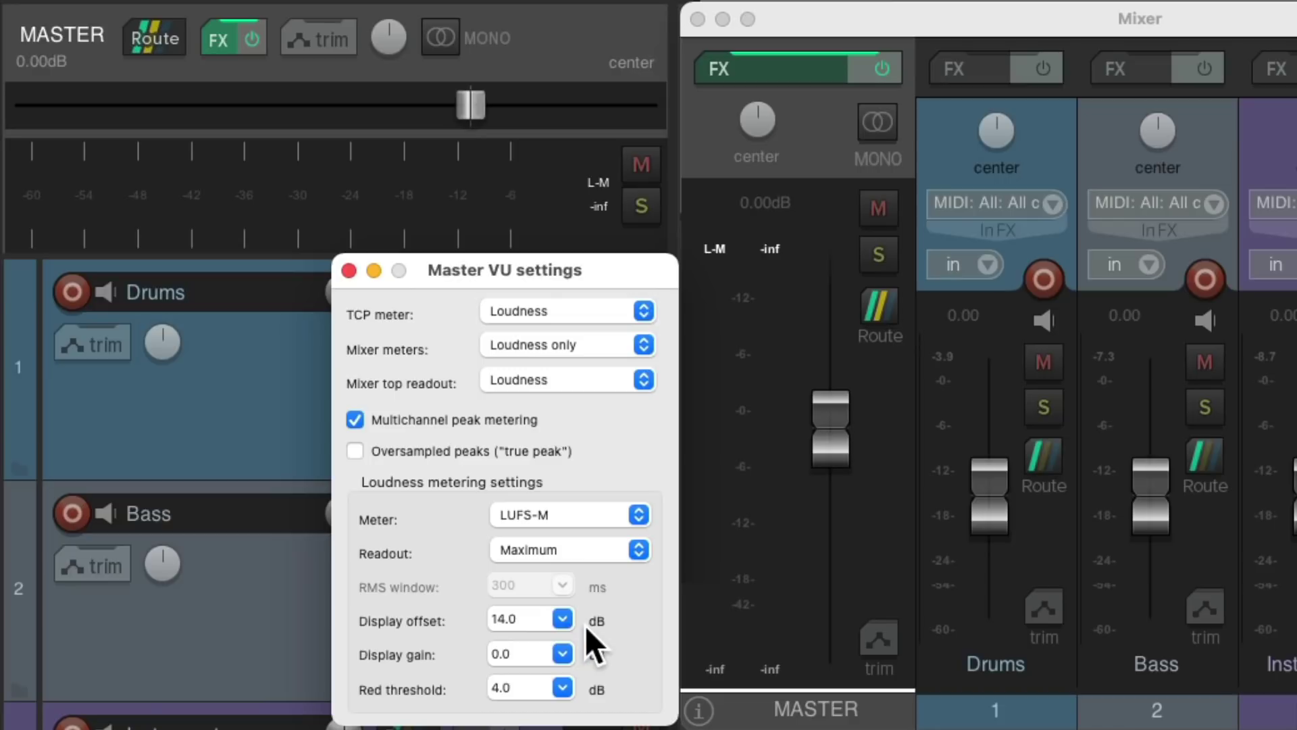
{"action": "key", "text": "space"}
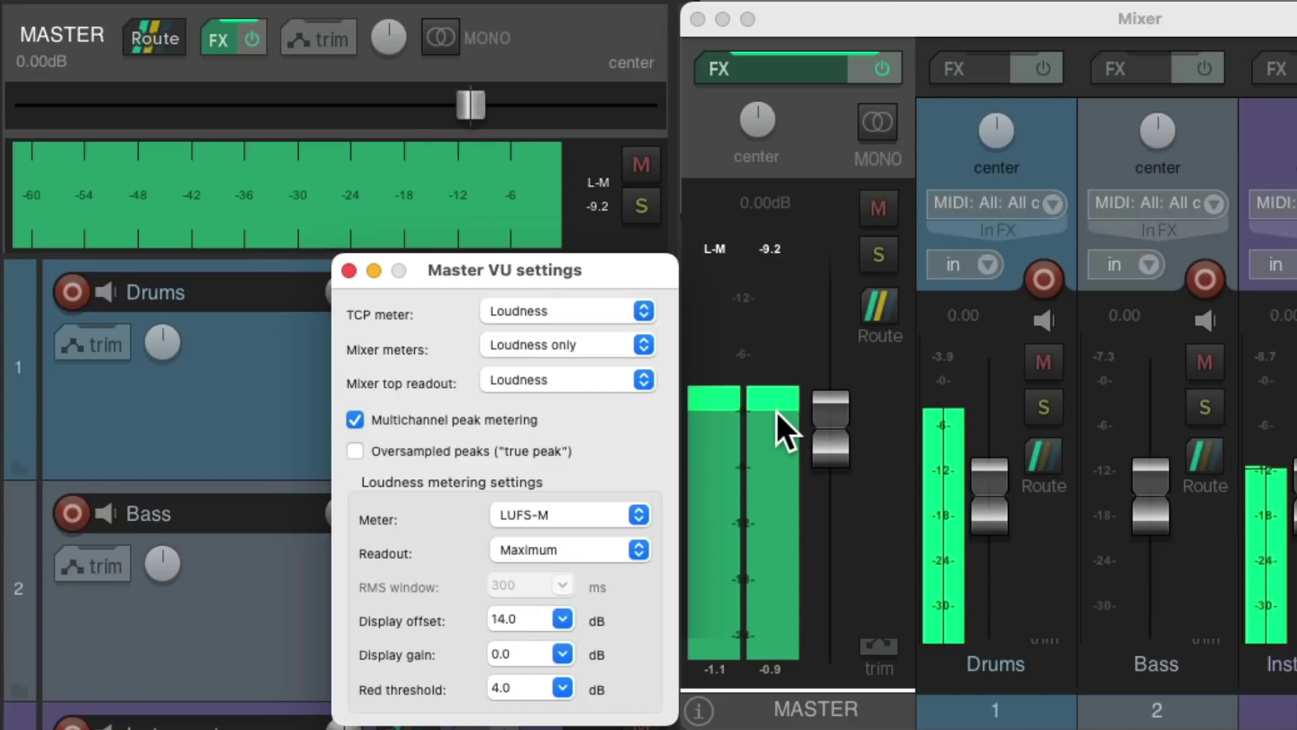
{"action": "key", "text": "space"}
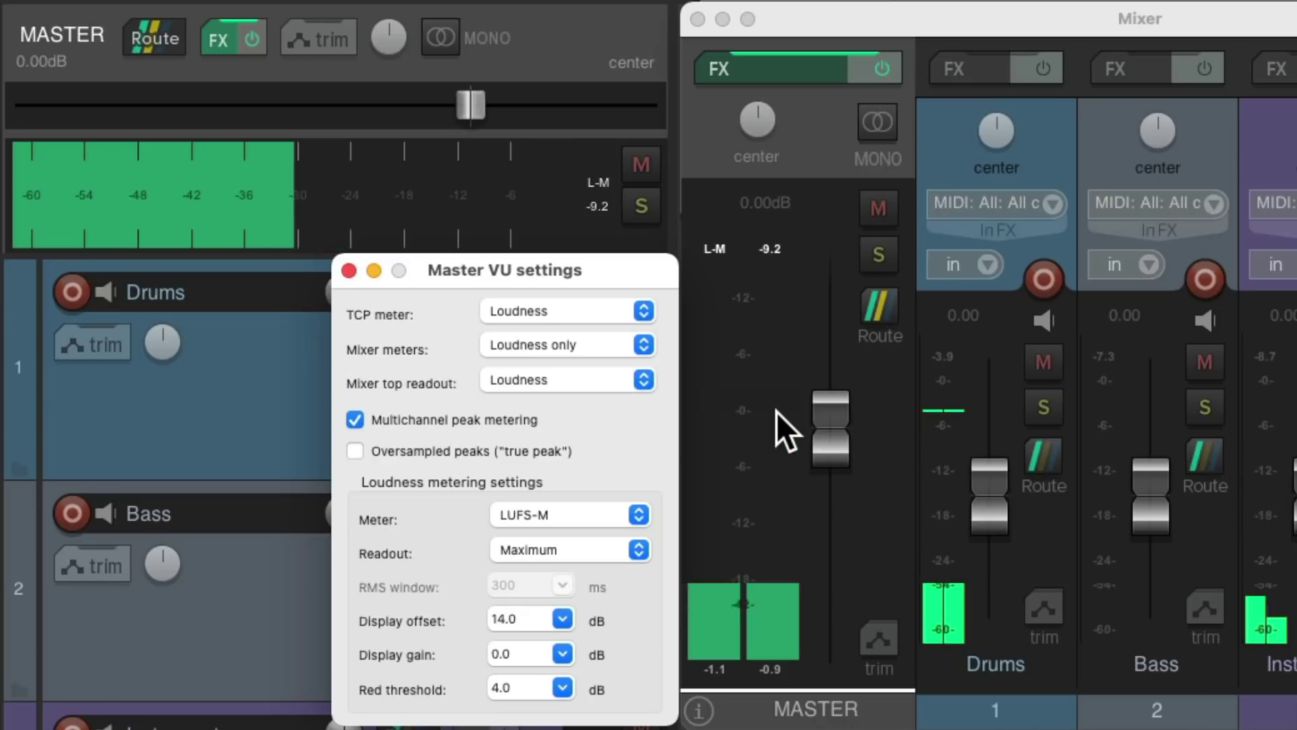
- Set the master display offset to 20 dB, then try 16 dB and audition playback
{"action": "left_click", "coordinate": [561, 617]}
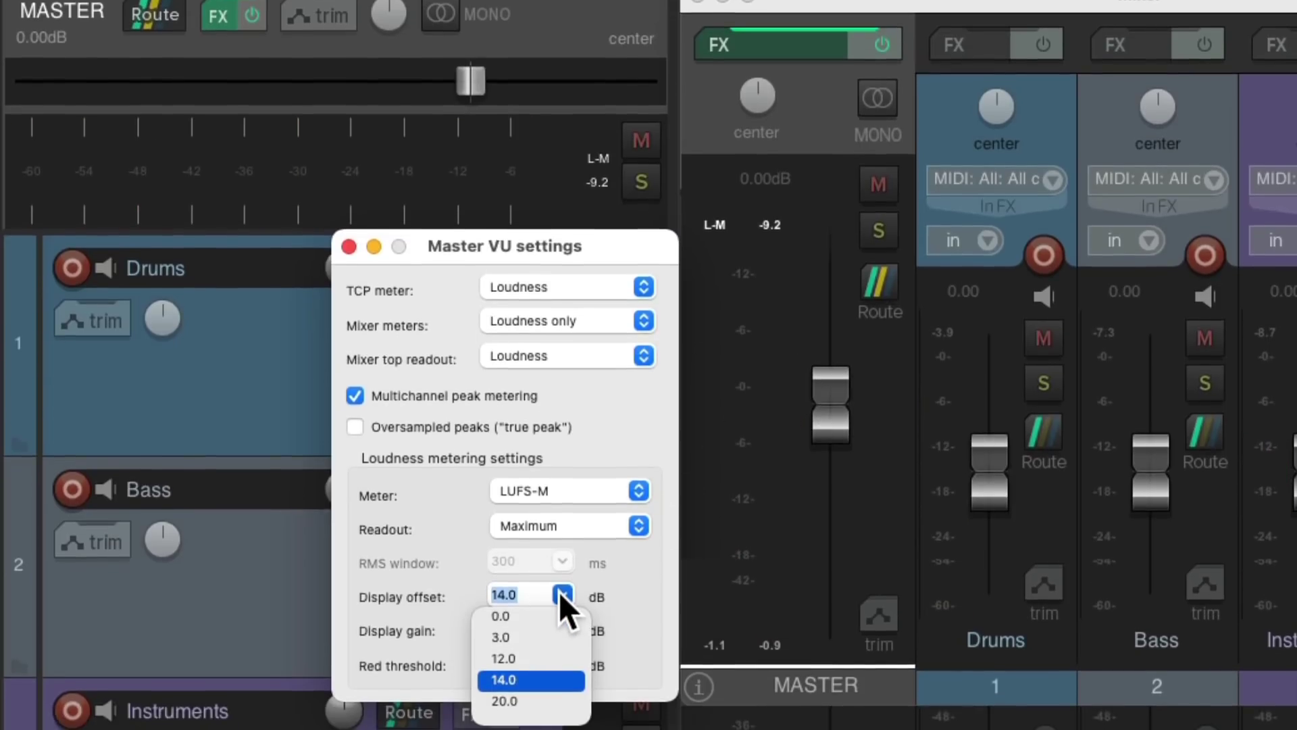
{"action": "left_click", "coordinate": [540, 701]}
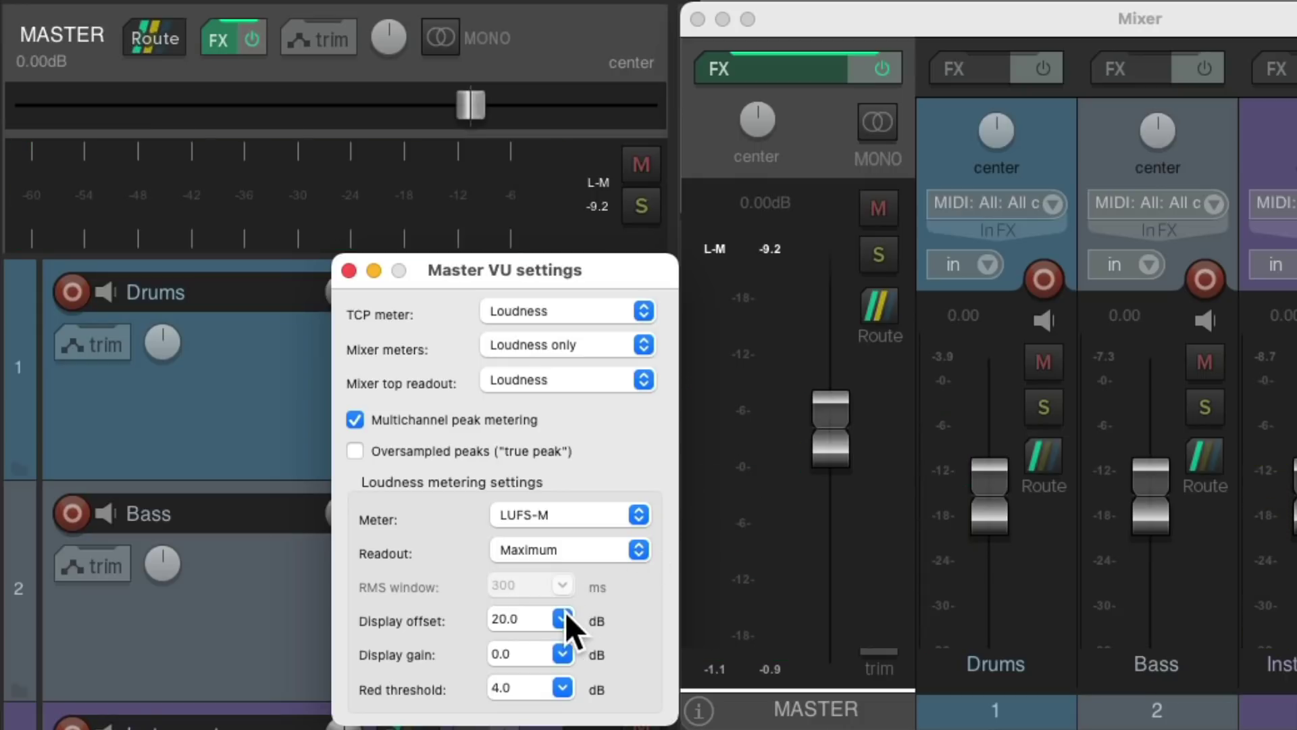
{"action": "double_click", "coordinate": [541, 617]}
{"action": "type", "text": "16"}
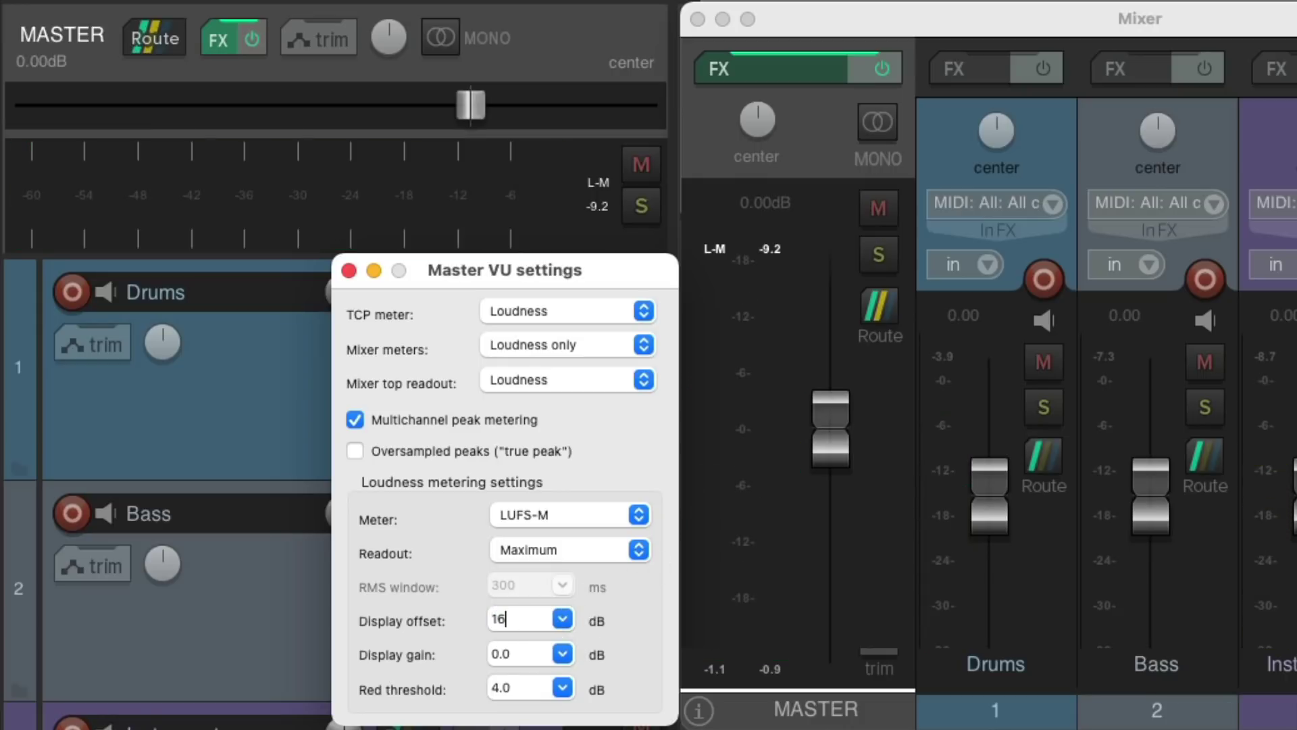
{"action": "key", "text": "space"}
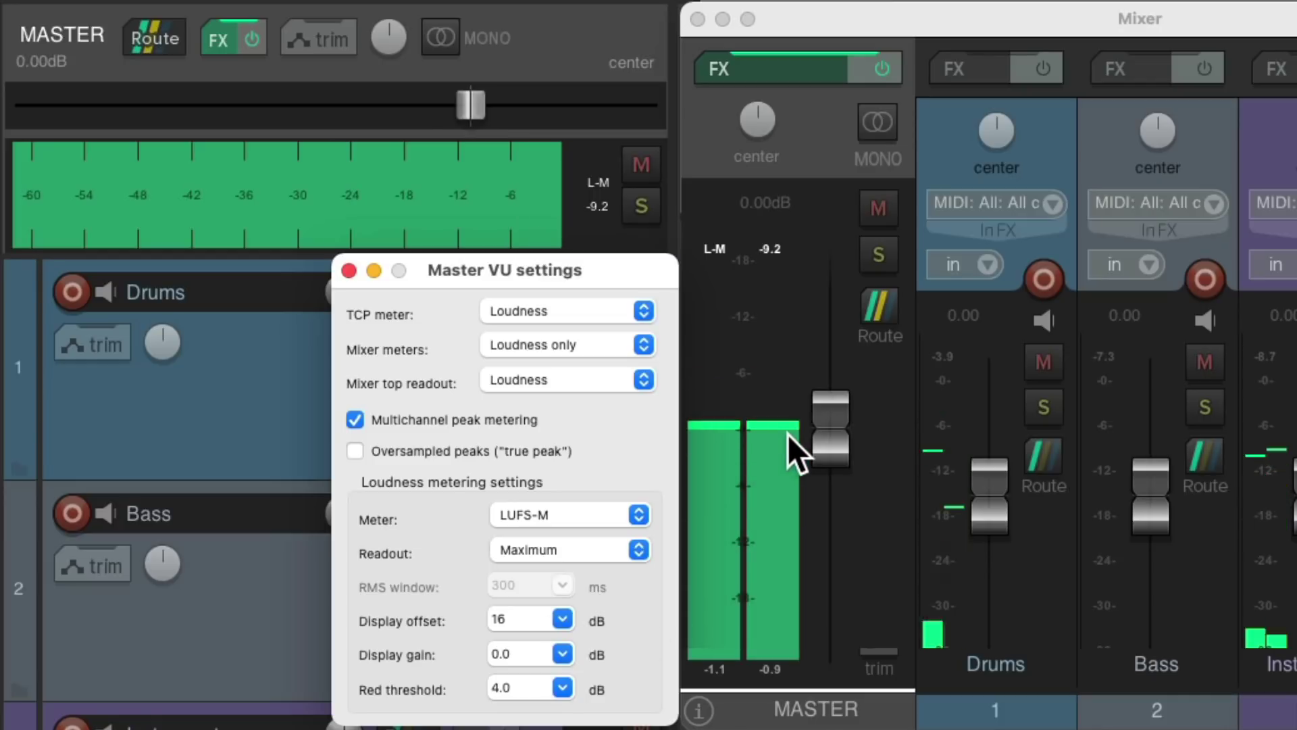
{"action": "key", "text": "space"}
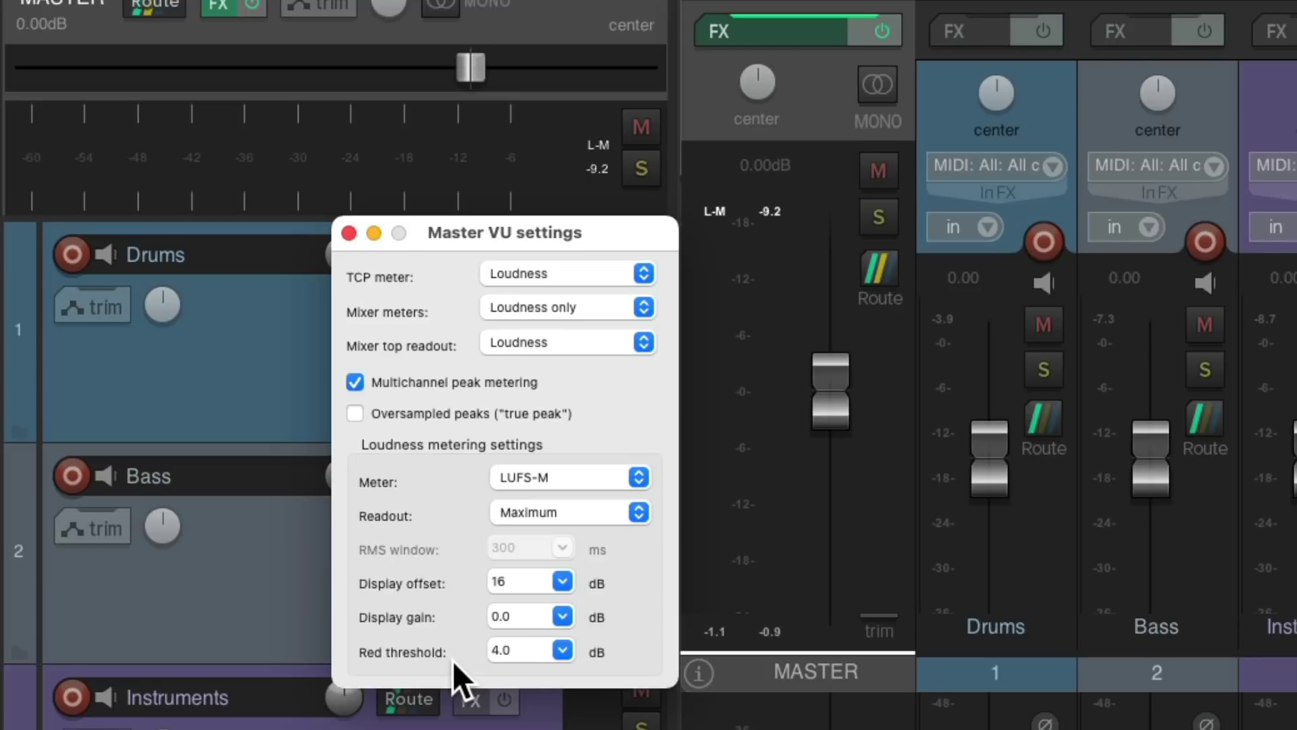
- Return the display offset to 20 dB and audition the meters during playback
{"action": "left_click", "coordinate": [562, 581]}
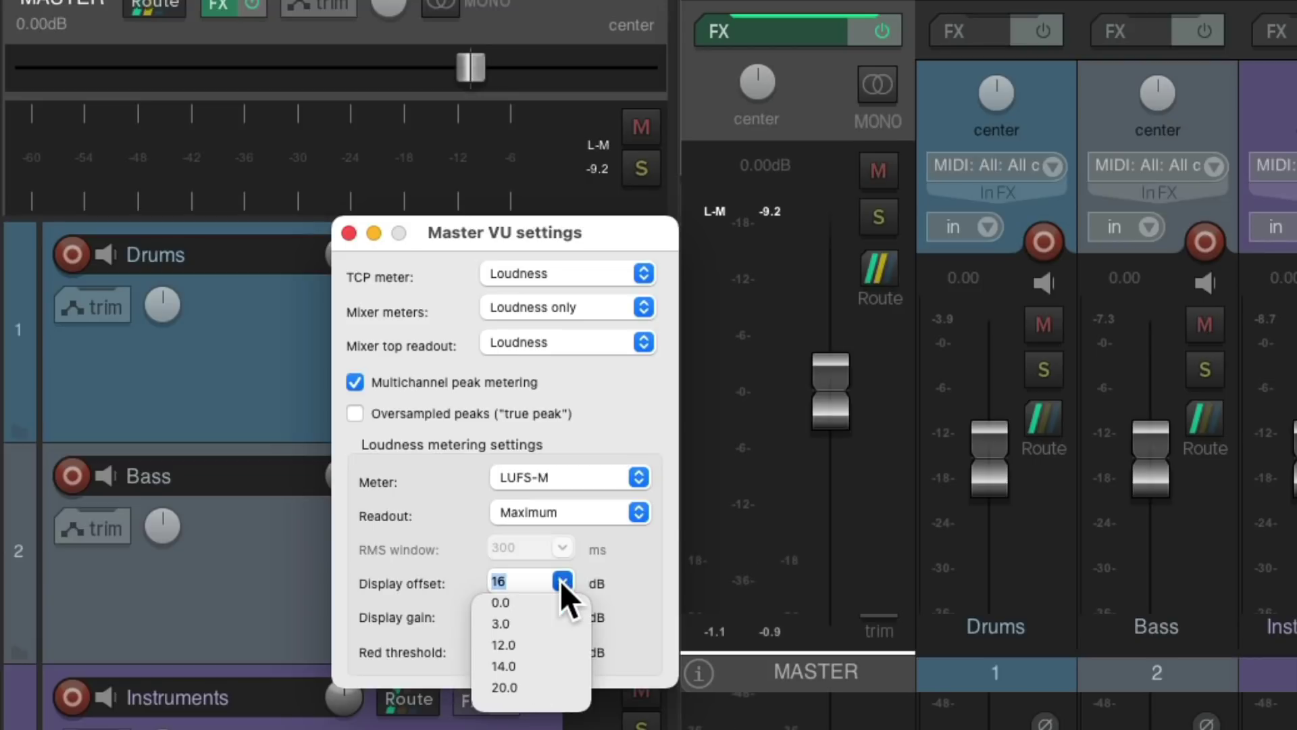
{"action": "left_click", "coordinate": [531, 686]}
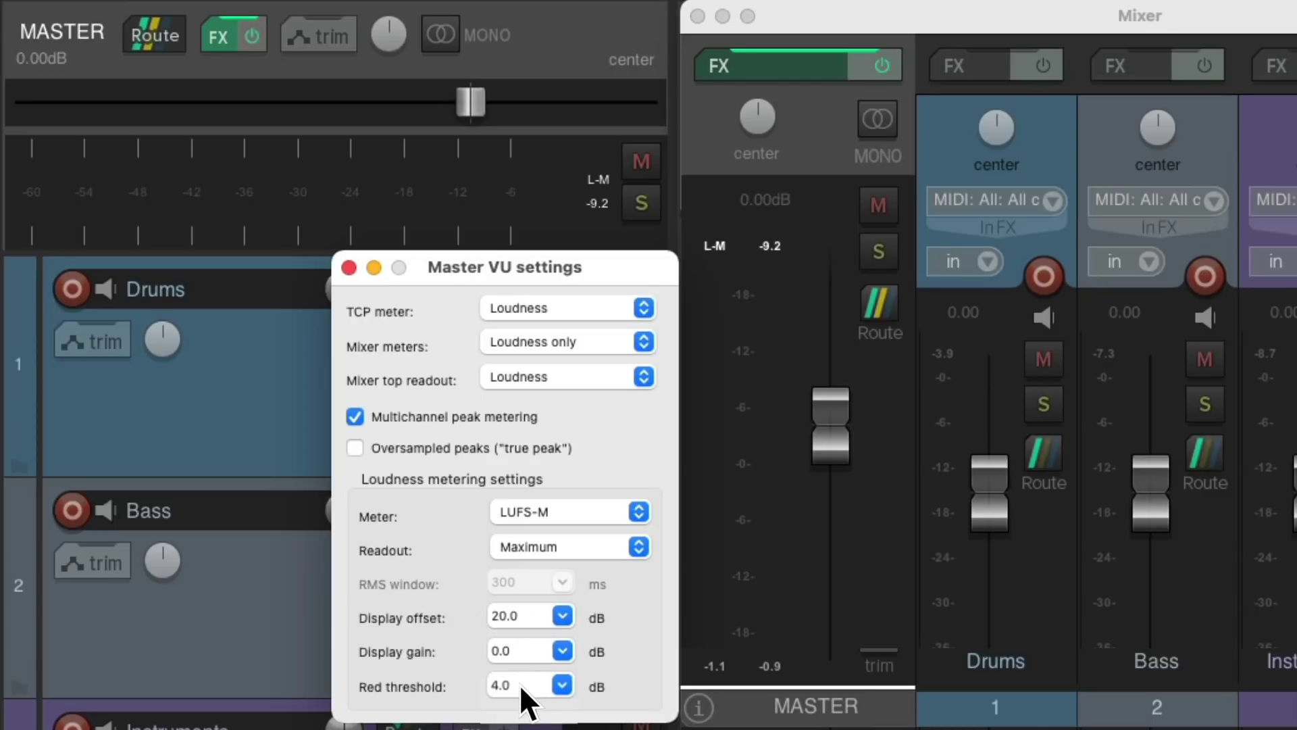
{"action": "key", "text": "space"}
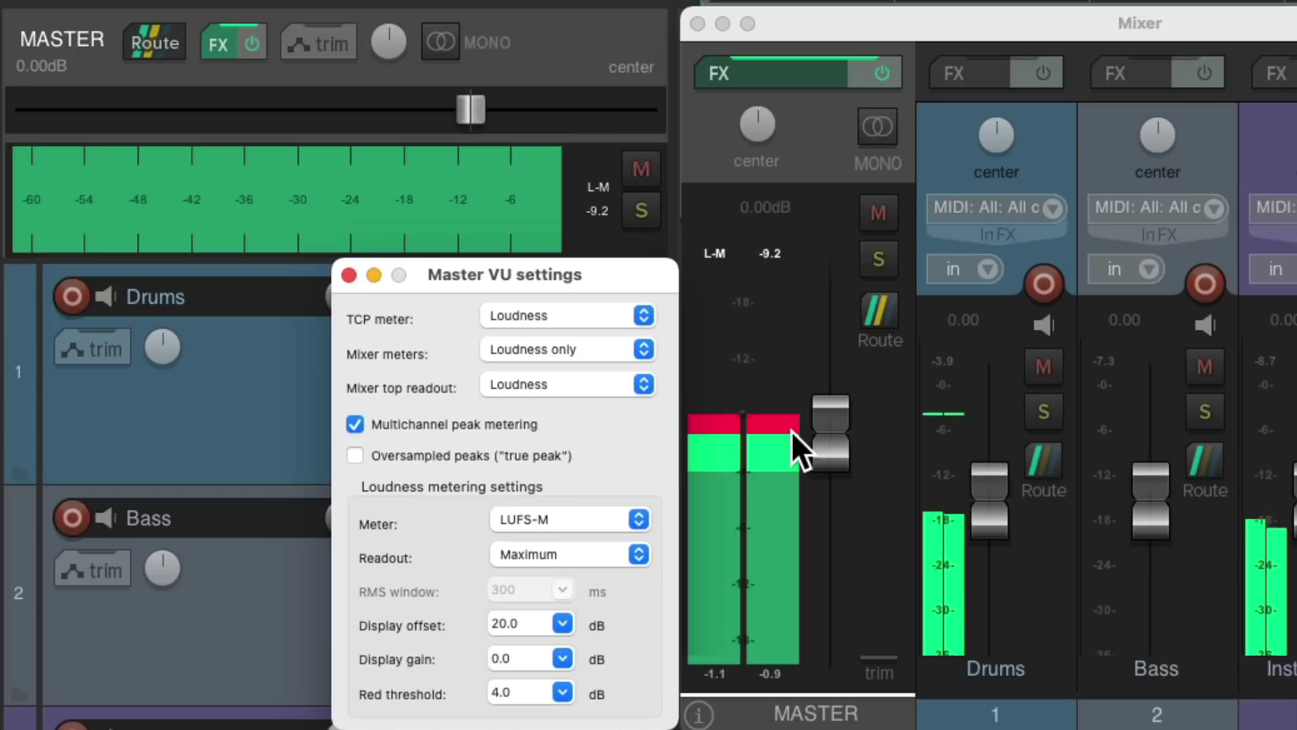
{"action": "key", "text": "space"}
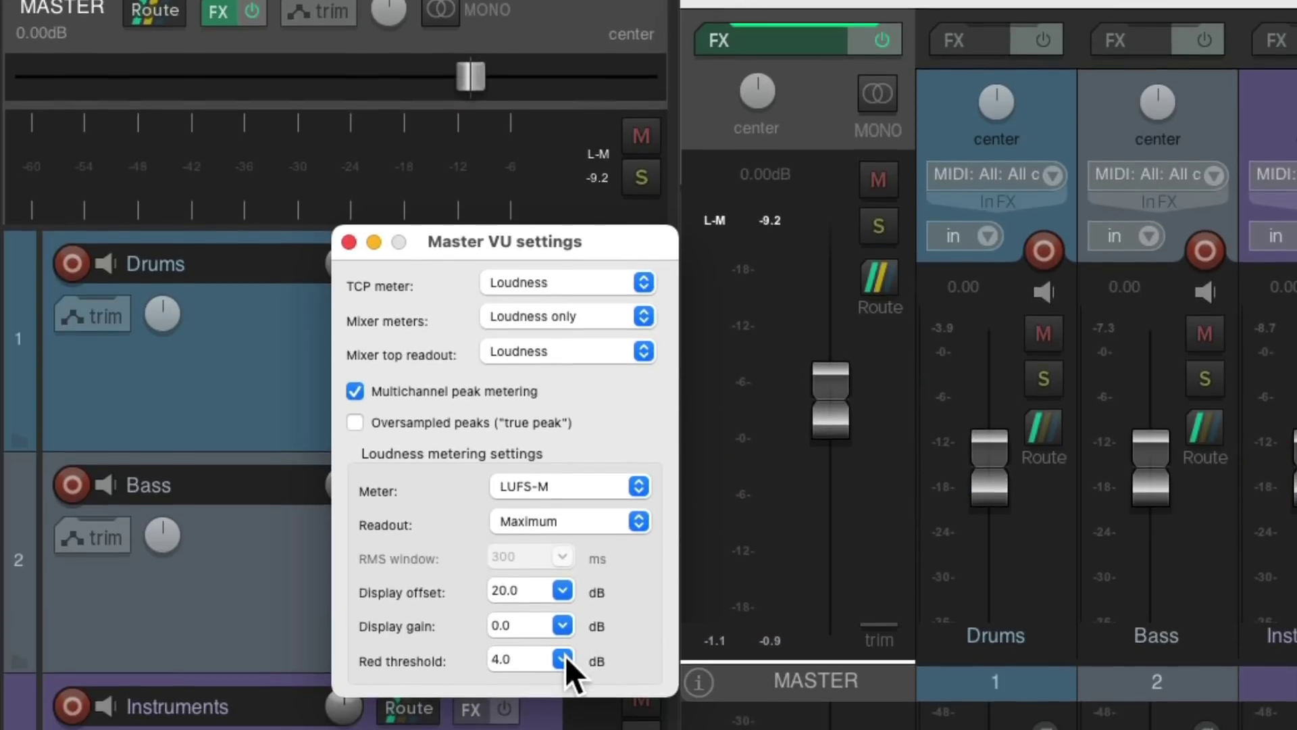
- Set red threshold to 0 dB and display offset to 12 dB, then red threshold to 4.0 dB
{"action": "left_click", "coordinate": [563, 690]}
{"action": "left_click", "coordinate": [530, 701]}
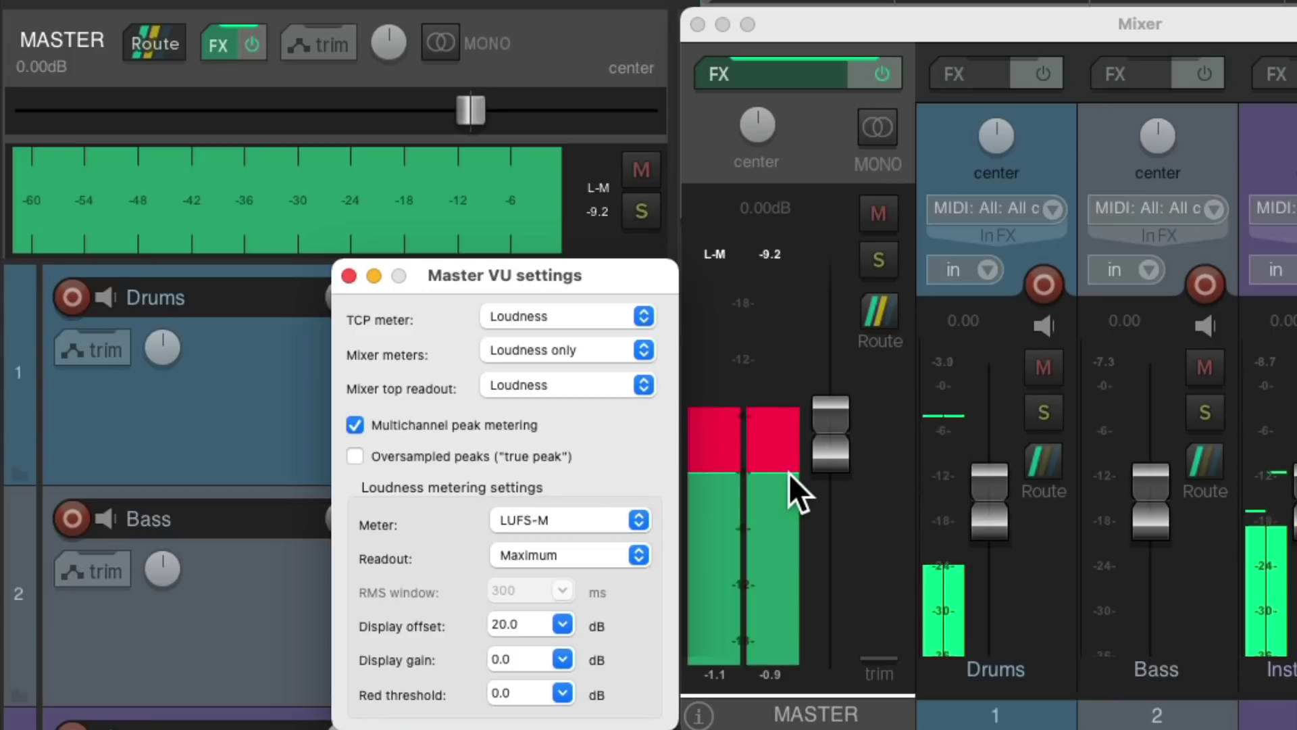
{"action": "left_click", "coordinate": [562, 623]}
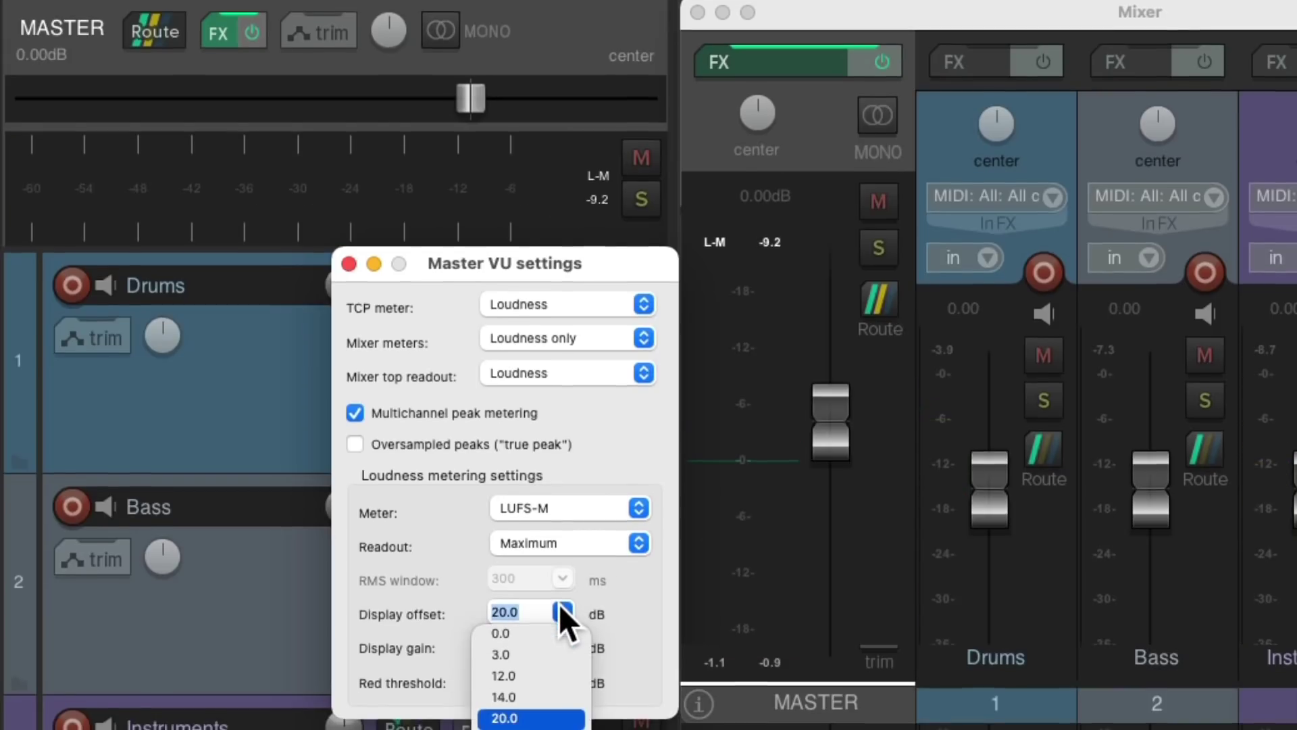
{"action": "left_click", "coordinate": [554, 657]}
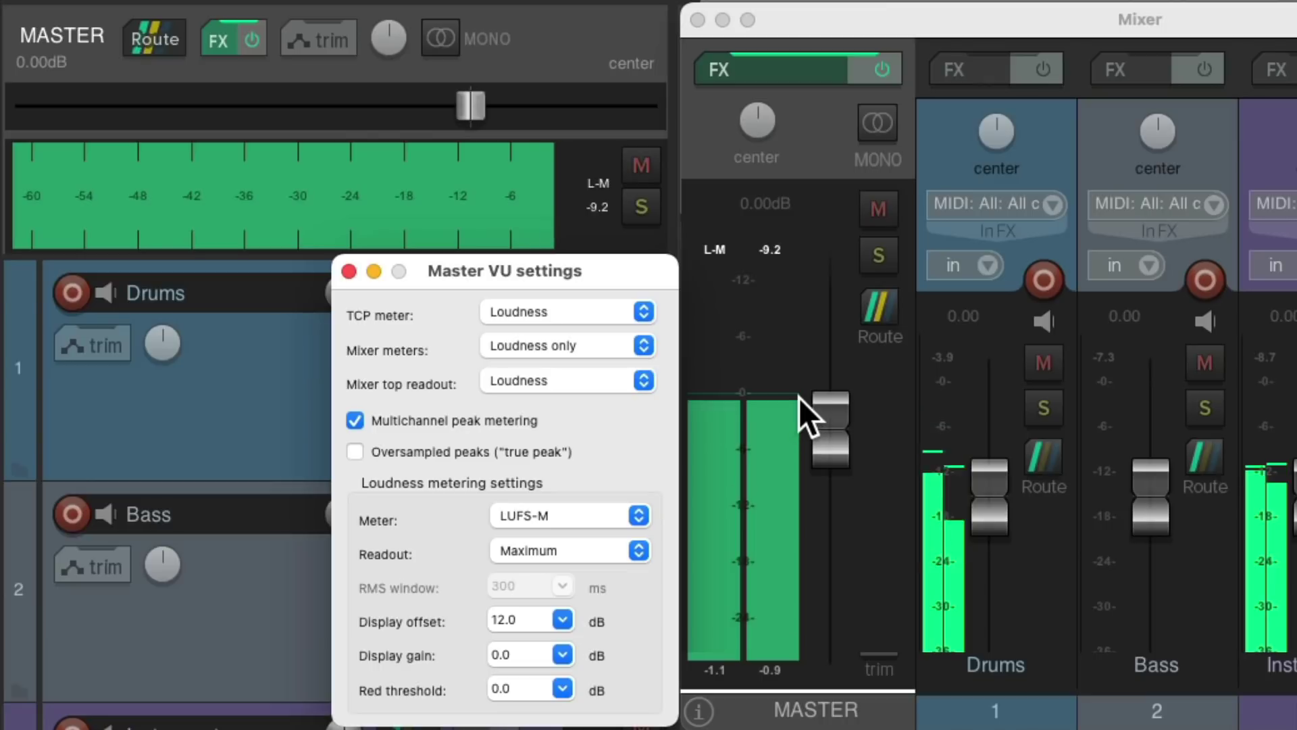
{"action": "key", "text": "space"}
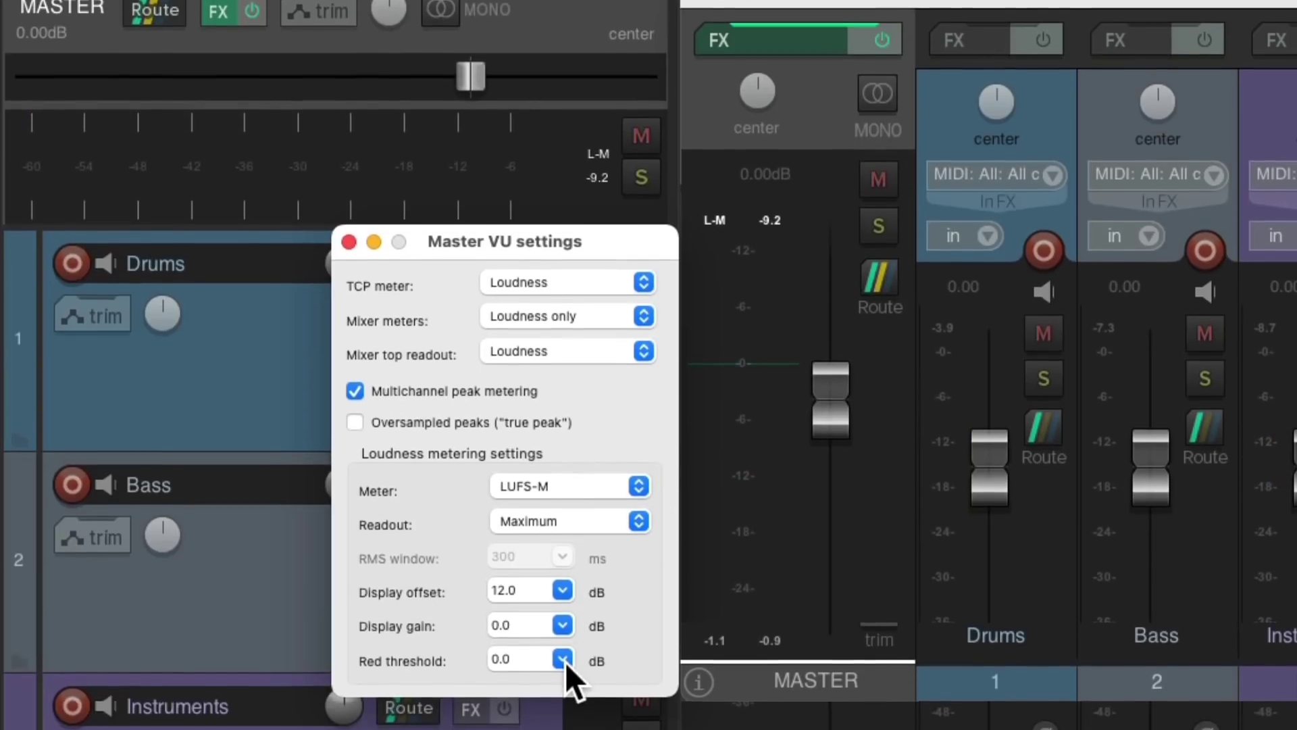
{"action": "left_click", "coordinate": [562, 688]}
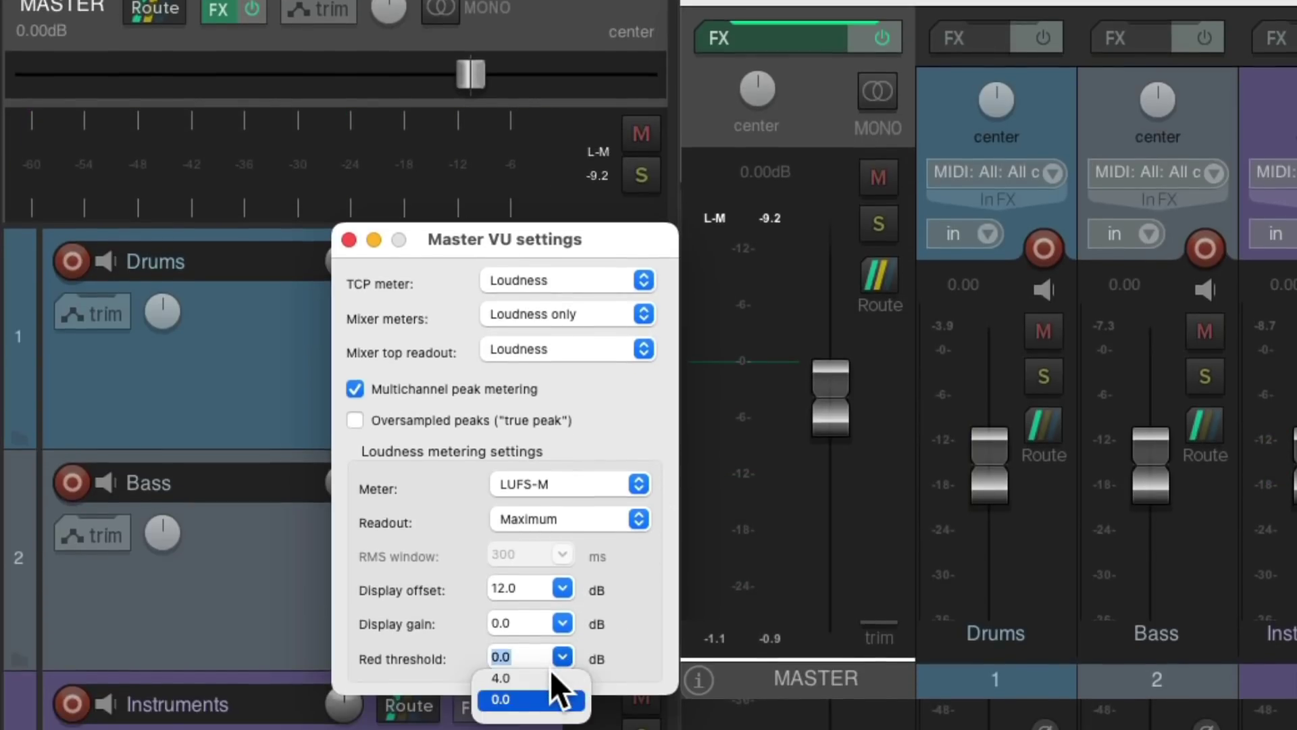
{"action": "left_click", "coordinate": [548, 705]}
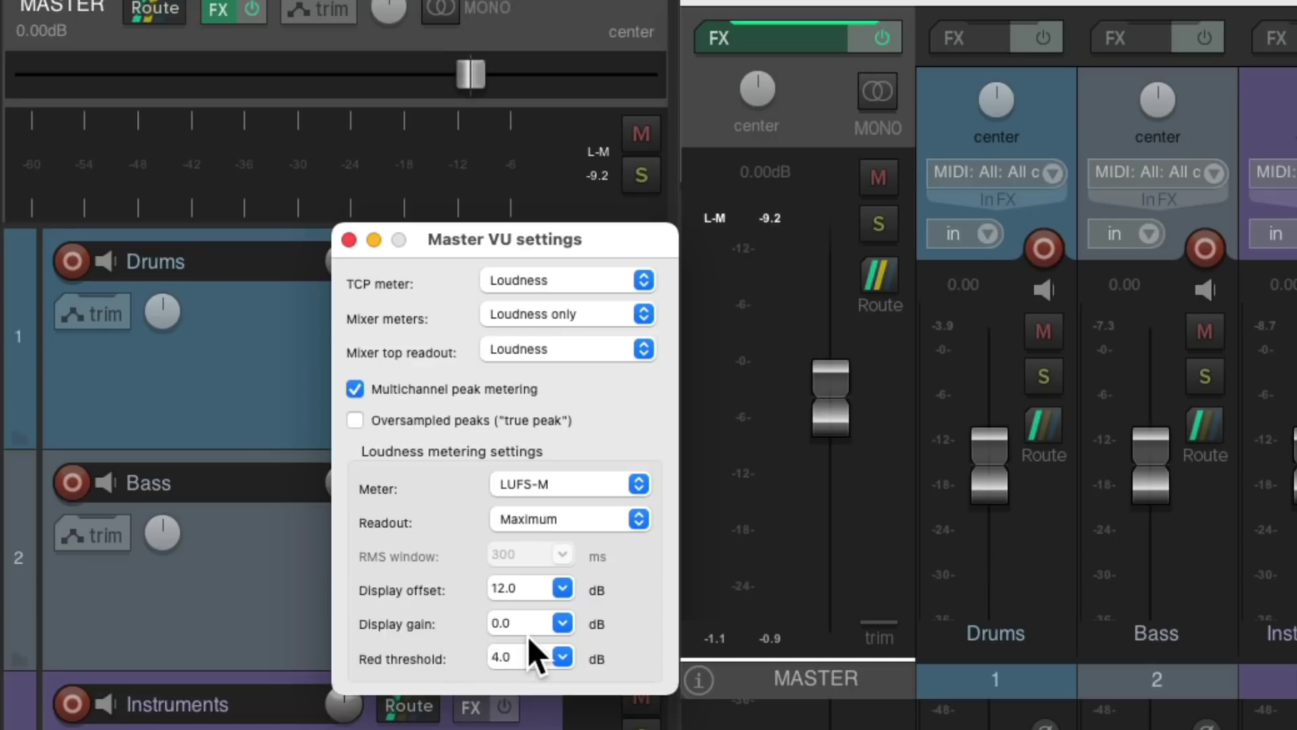
{"action": "left_click", "coordinate": [562, 622]}
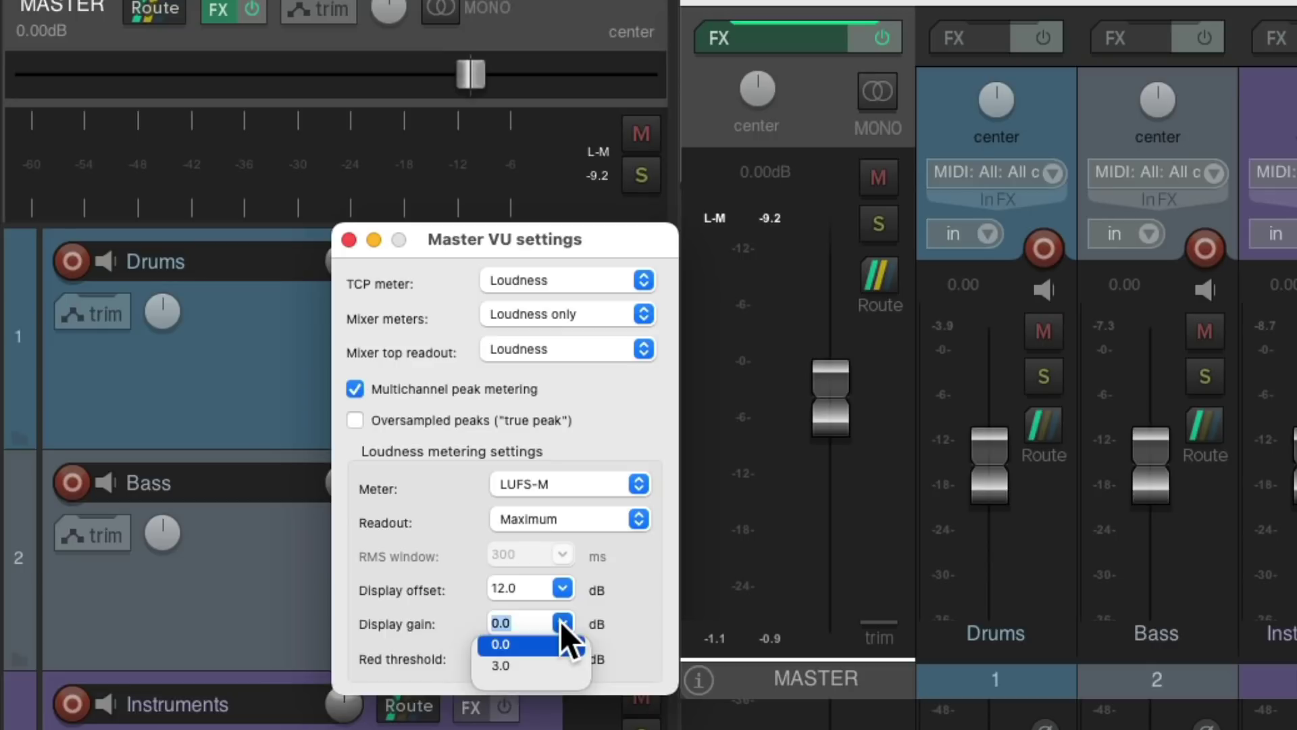
{"action": "left_click", "coordinate": [547, 663]}
{"action": "type", "text": "4"}
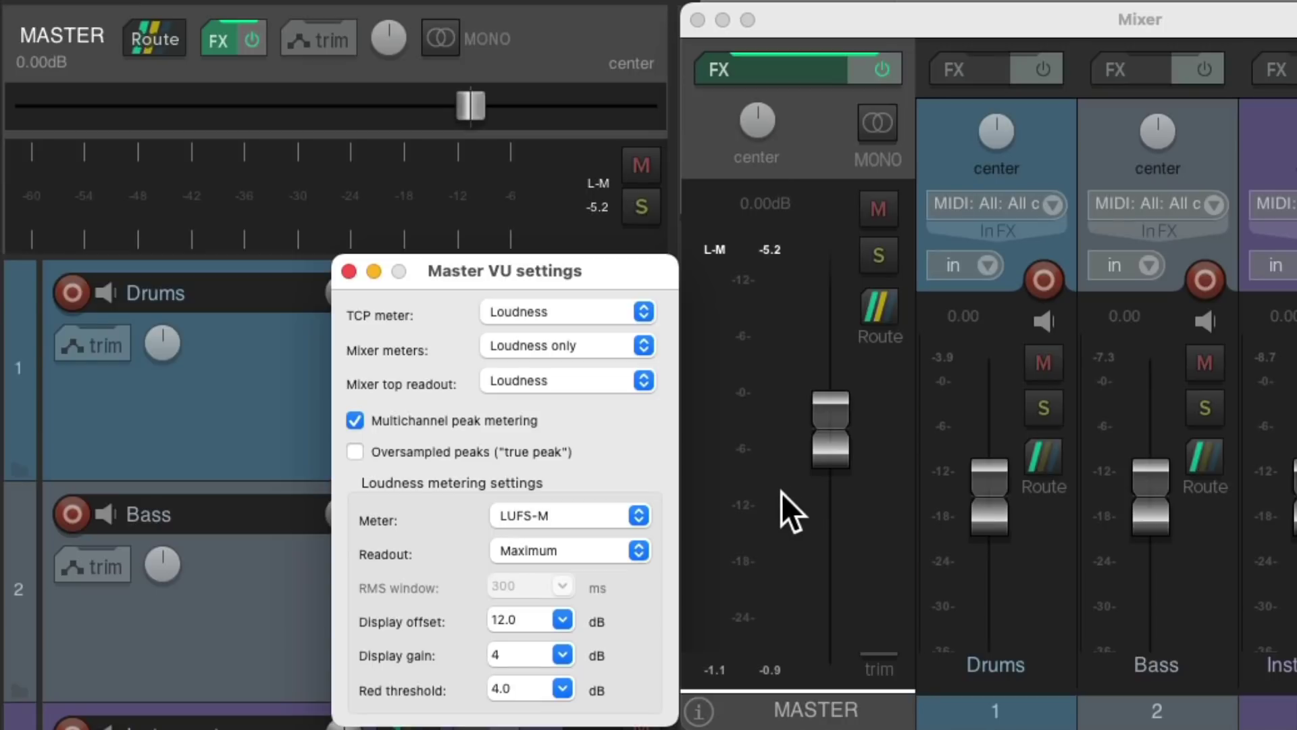
{"action": "key", "text": "space"}
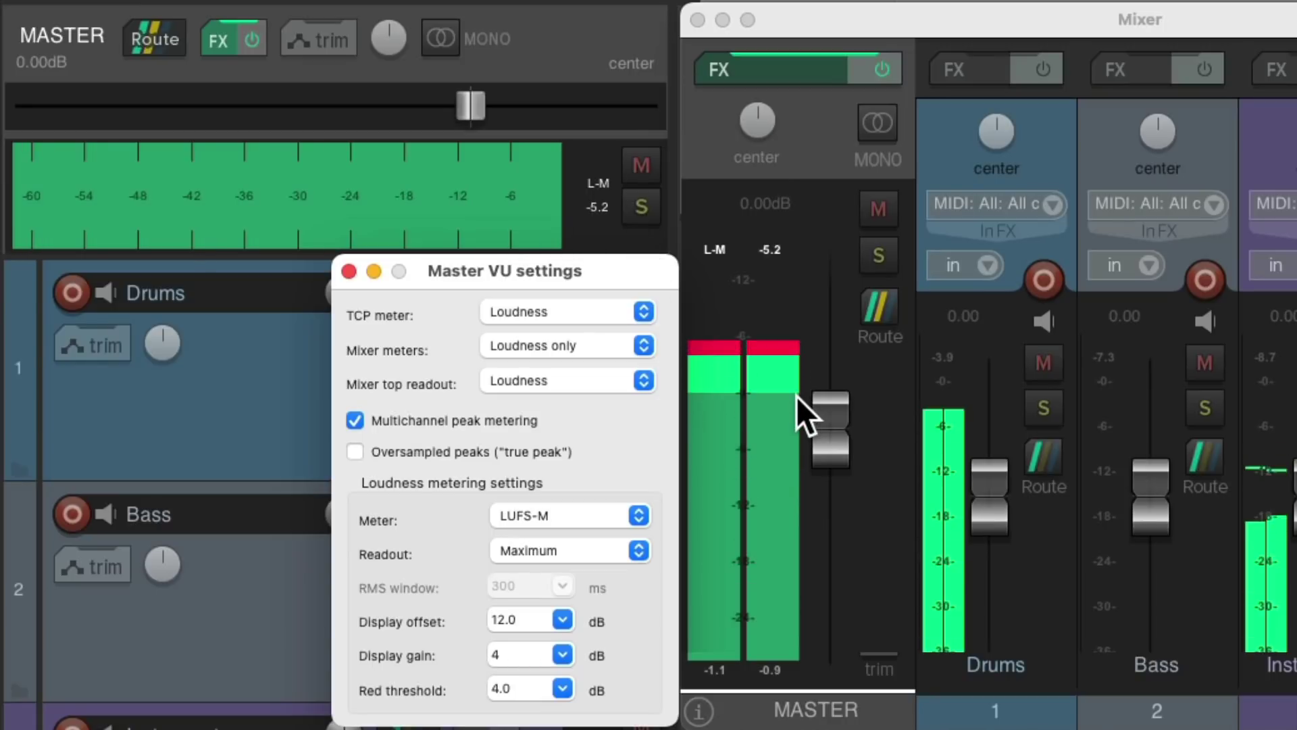
{"action": "key", "text": "space"}
{"action": "left_click", "coordinate": [561, 637]}
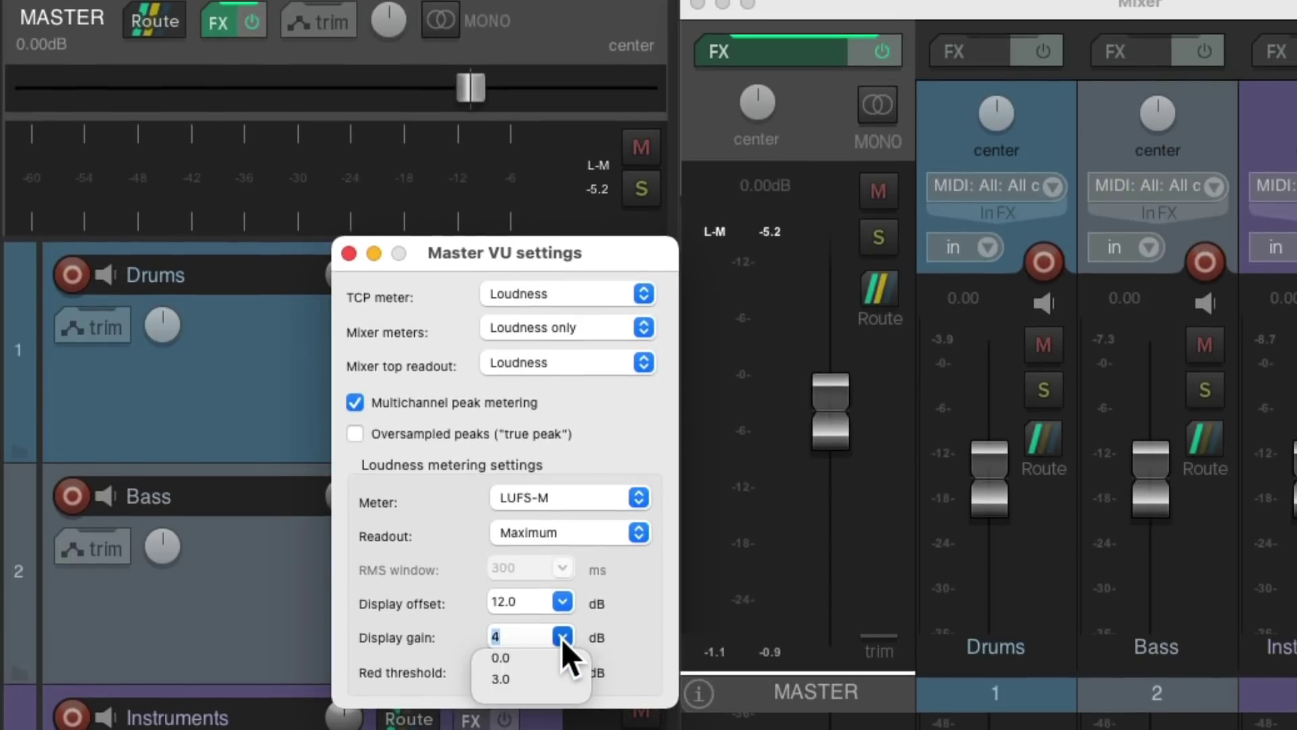
{"action": "left_click", "coordinate": [528, 658]}
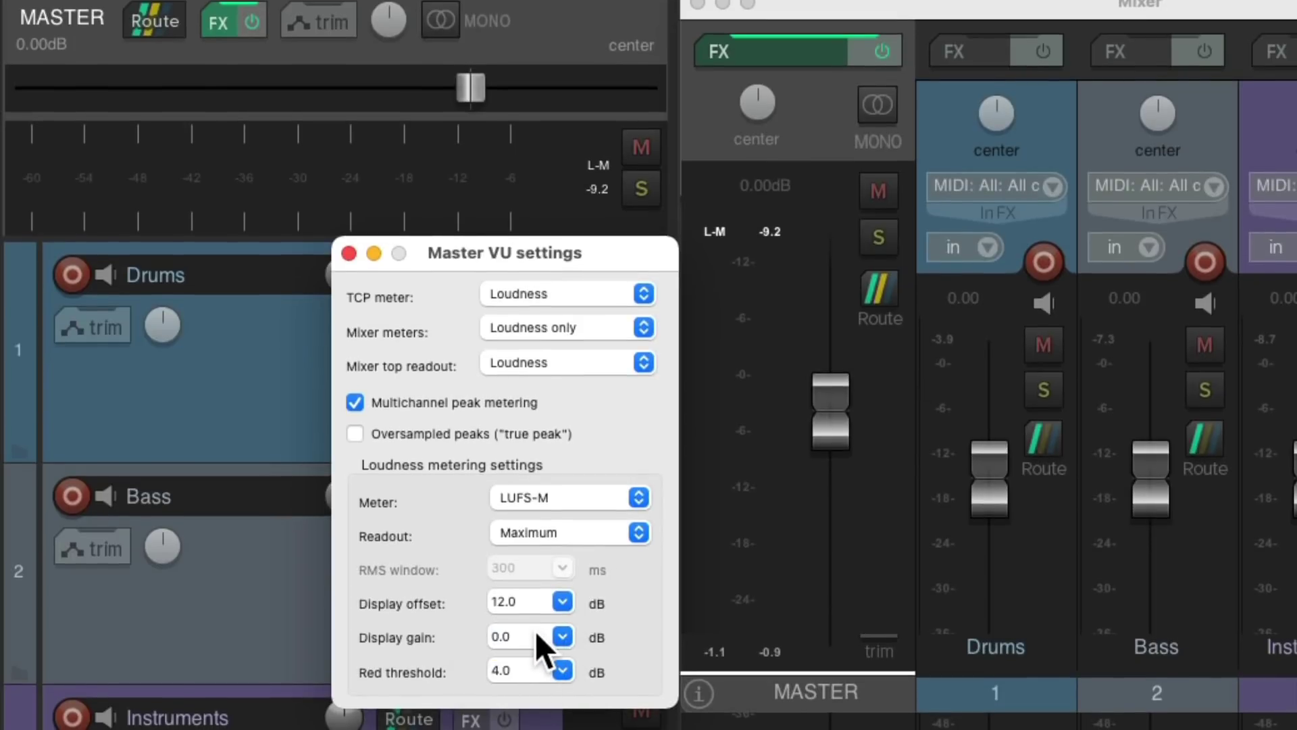
- Set the display offset to 14.0 dB and play briefly to check the meter
{"action": "left_click", "coordinate": [562, 600]}
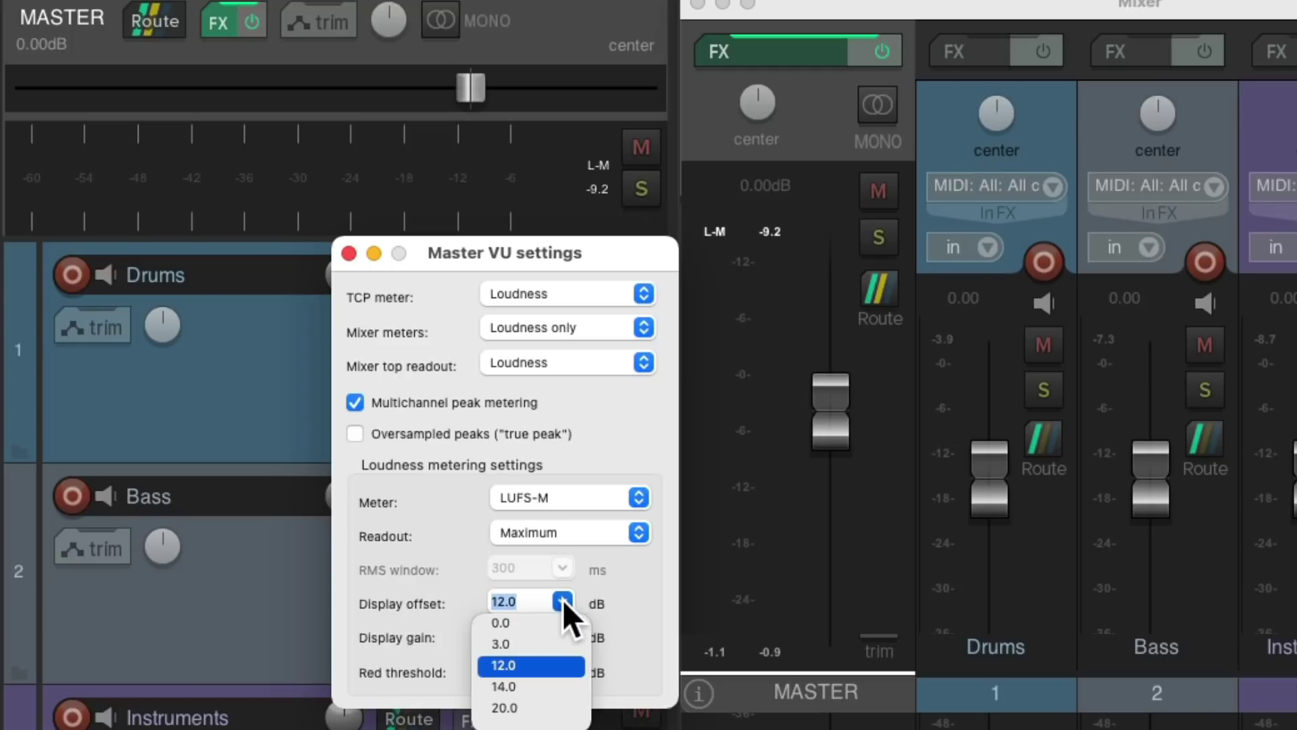
{"action": "left_click", "coordinate": [547, 682]}
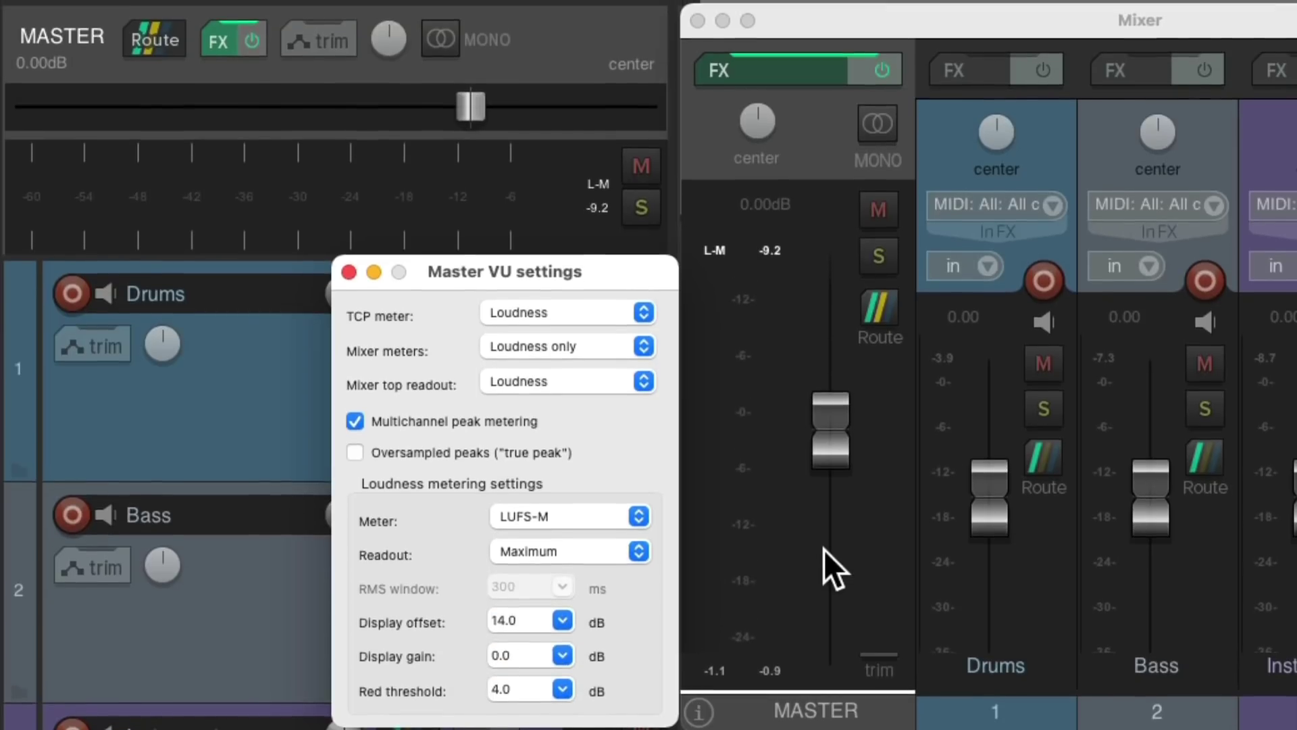
{"action": "key", "text": "space"}
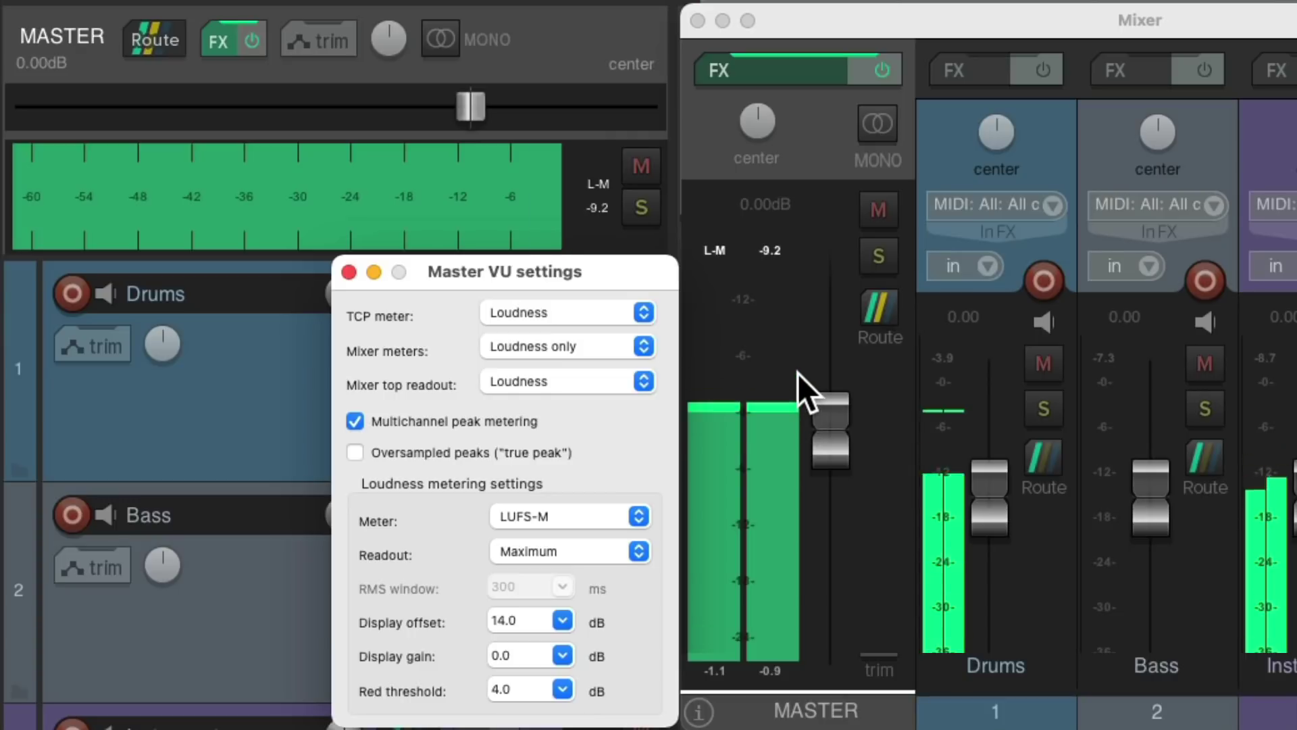
{"action": "key", "text": "space"}
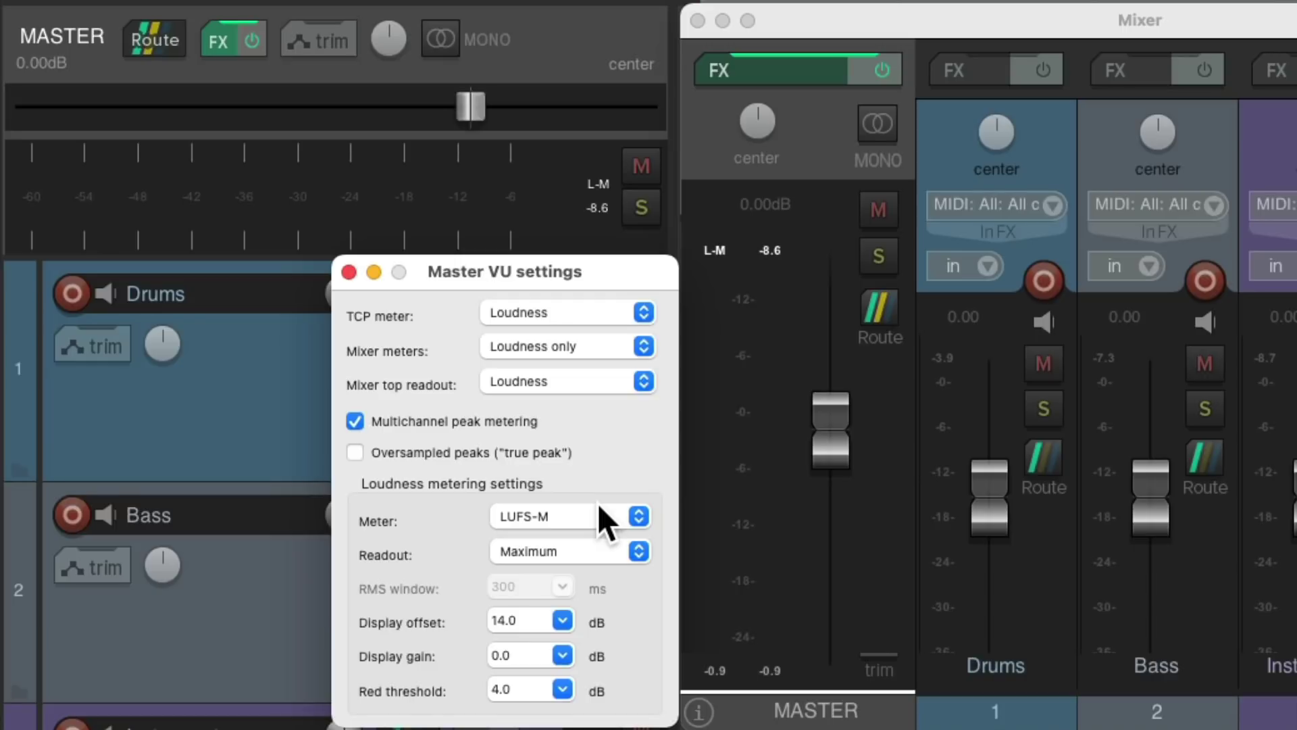
- Set TCP meter to Peak, mixer meters to Peak + loudness, mixer top readout to Peak
{"action": "left_click", "coordinate": [615, 312]}
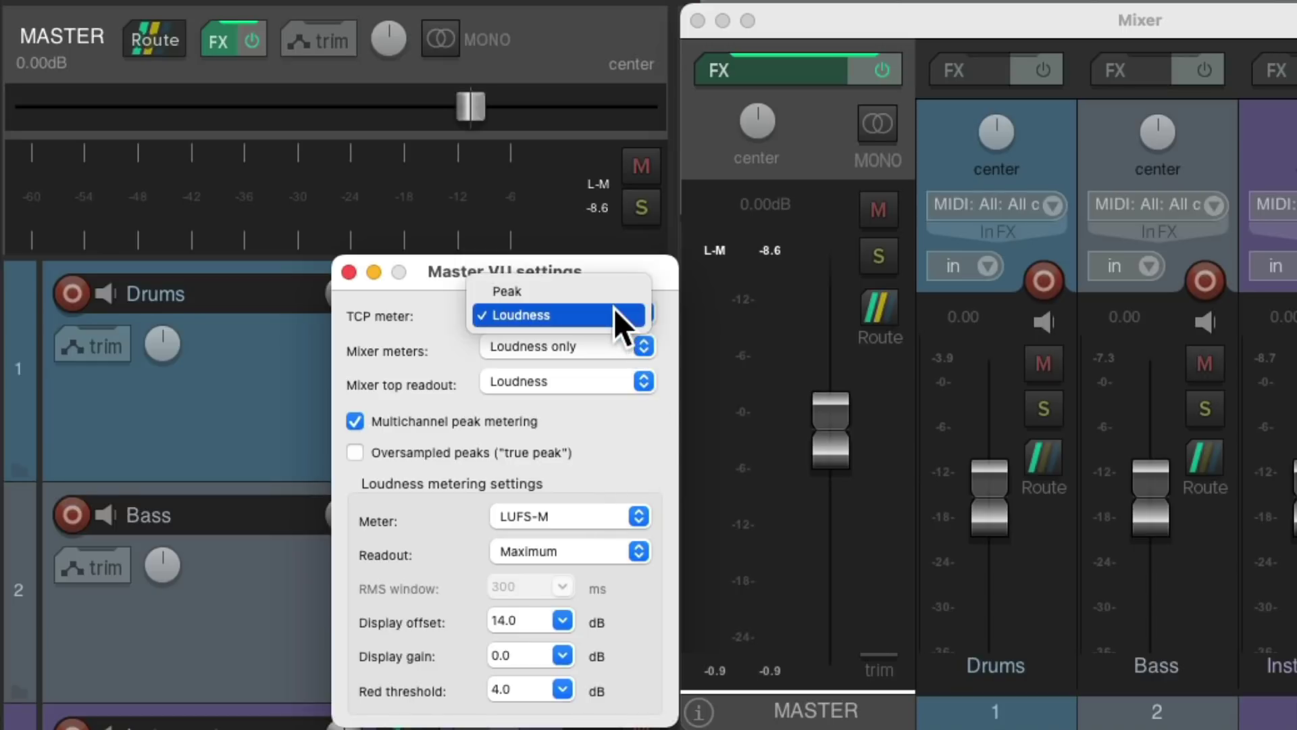
{"action": "left_click", "coordinate": [614, 291]}
{"action": "left_click", "coordinate": [606, 346]}
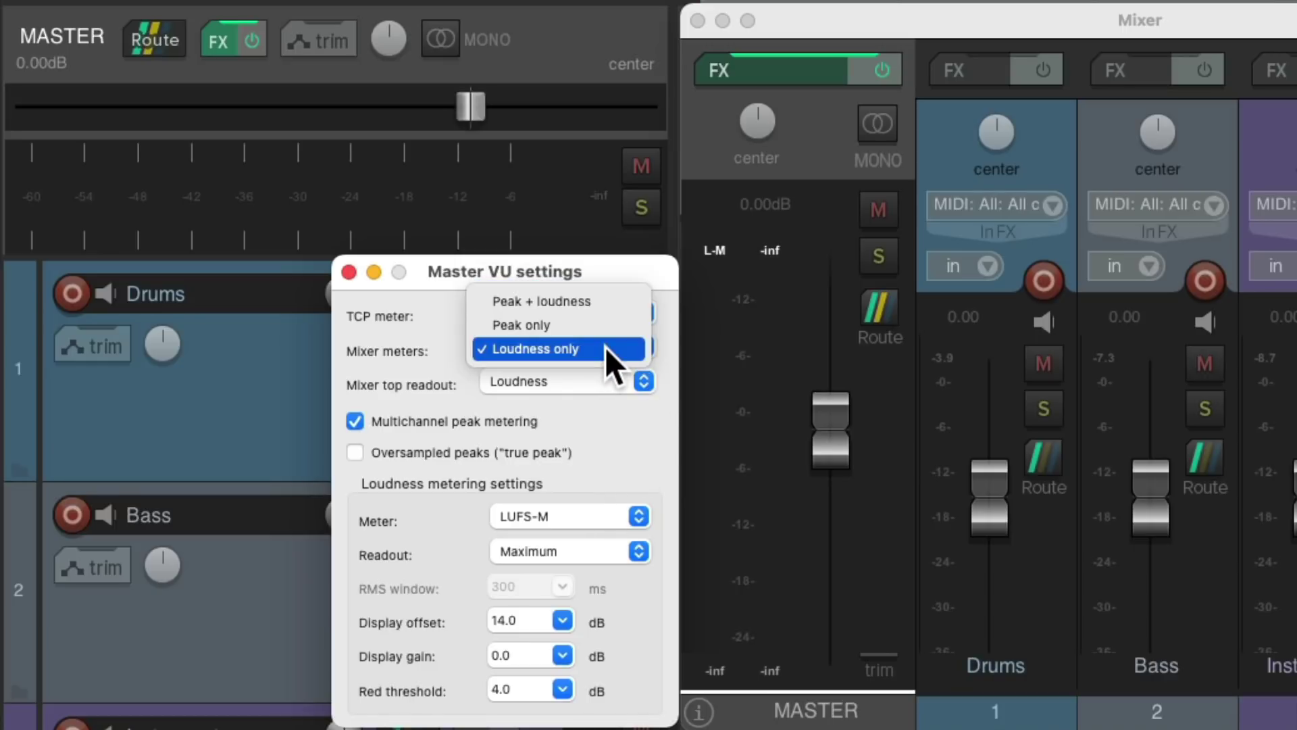
{"action": "left_click", "coordinate": [606, 301]}
{"action": "left_click", "coordinate": [584, 379]}
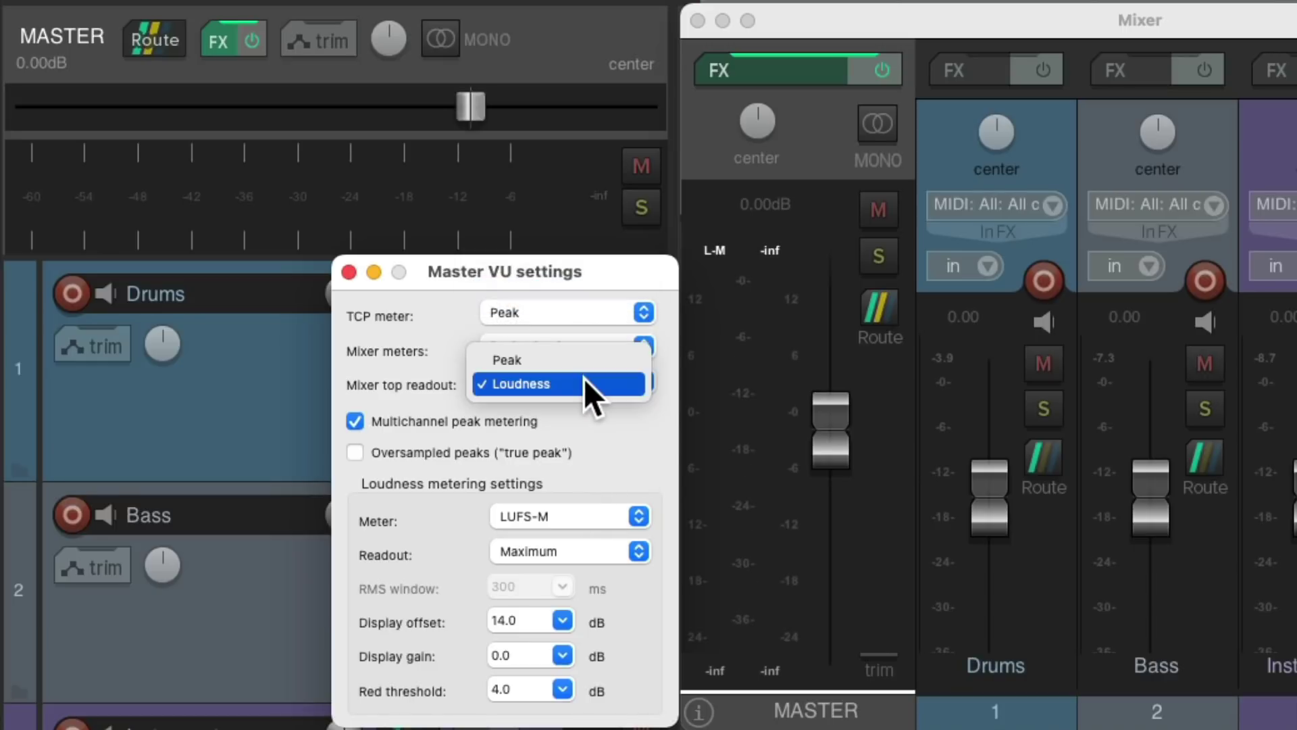
{"action": "left_click", "coordinate": [587, 362]}
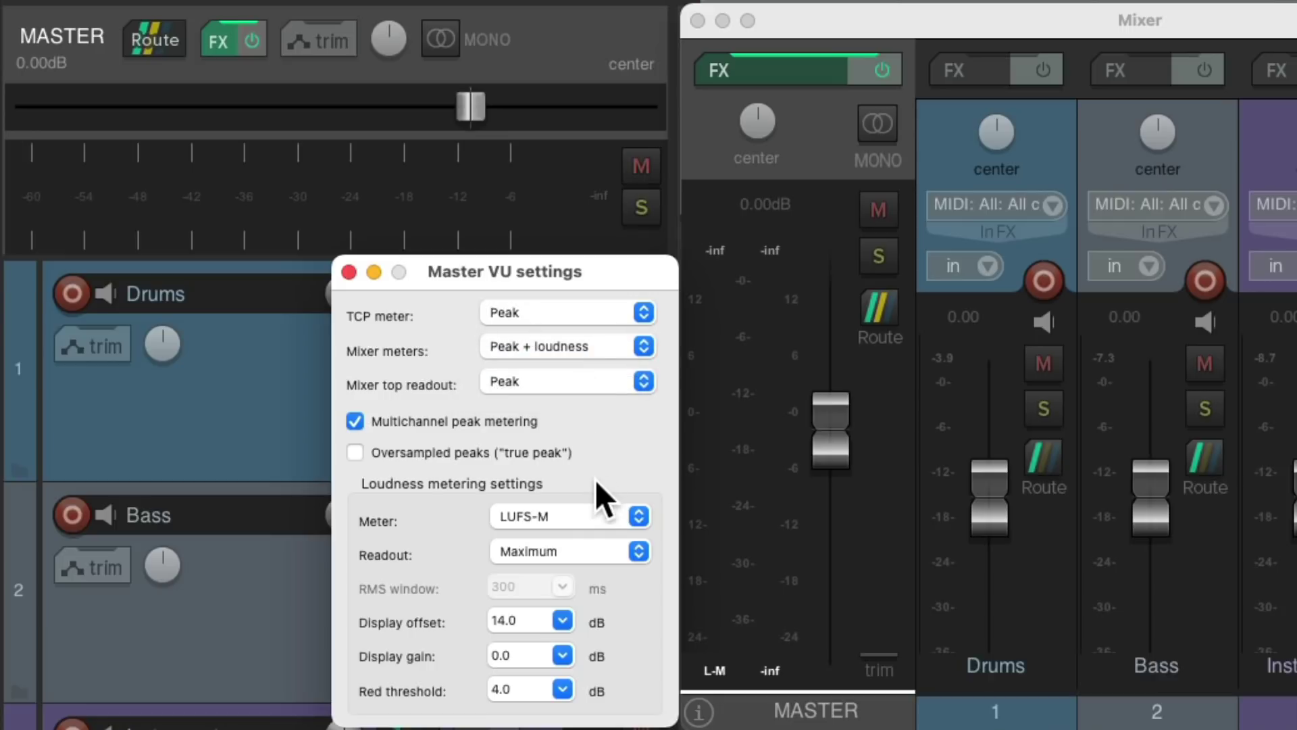
- Keep the loudness meter at LUFS-M and set its readout to LUFS-I
{"action": "left_click", "coordinate": [590, 506]}
{"action": "left_click", "coordinate": [591, 516]}
{"action": "left_click", "coordinate": [586, 548]}
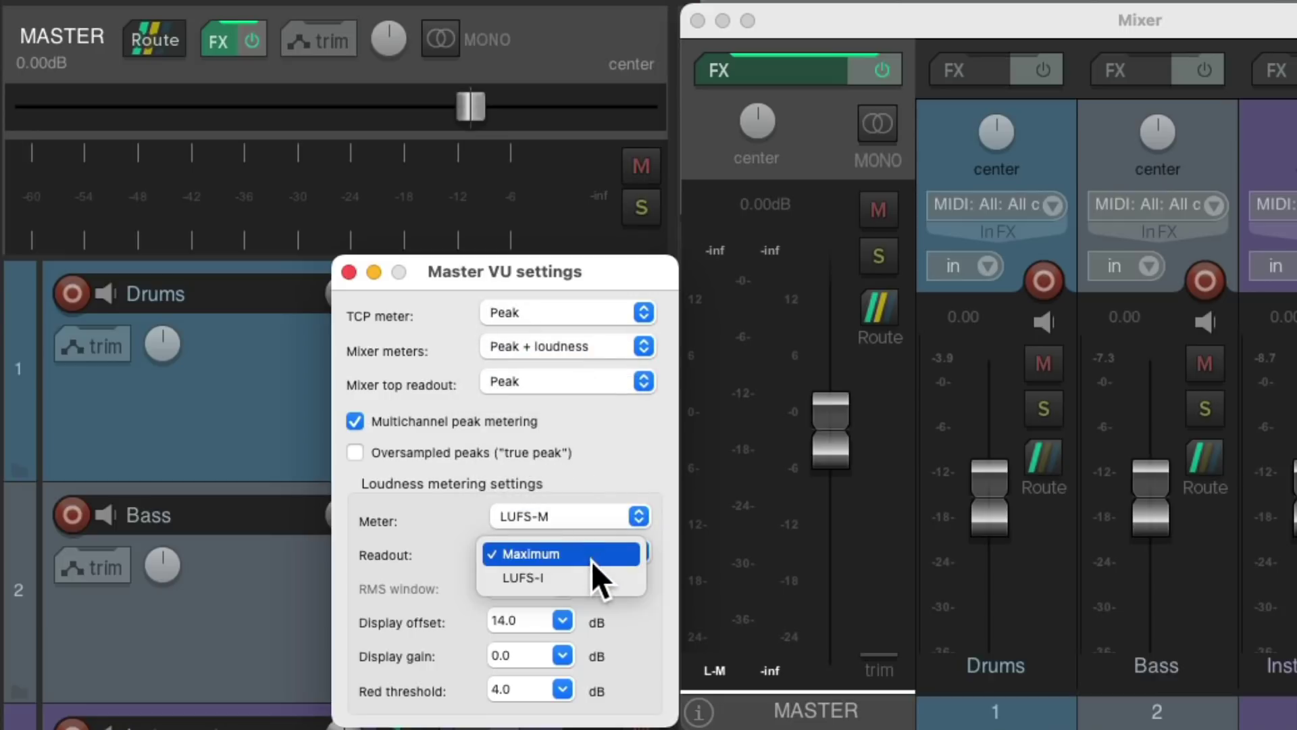
{"action": "left_click", "coordinate": [593, 571]}
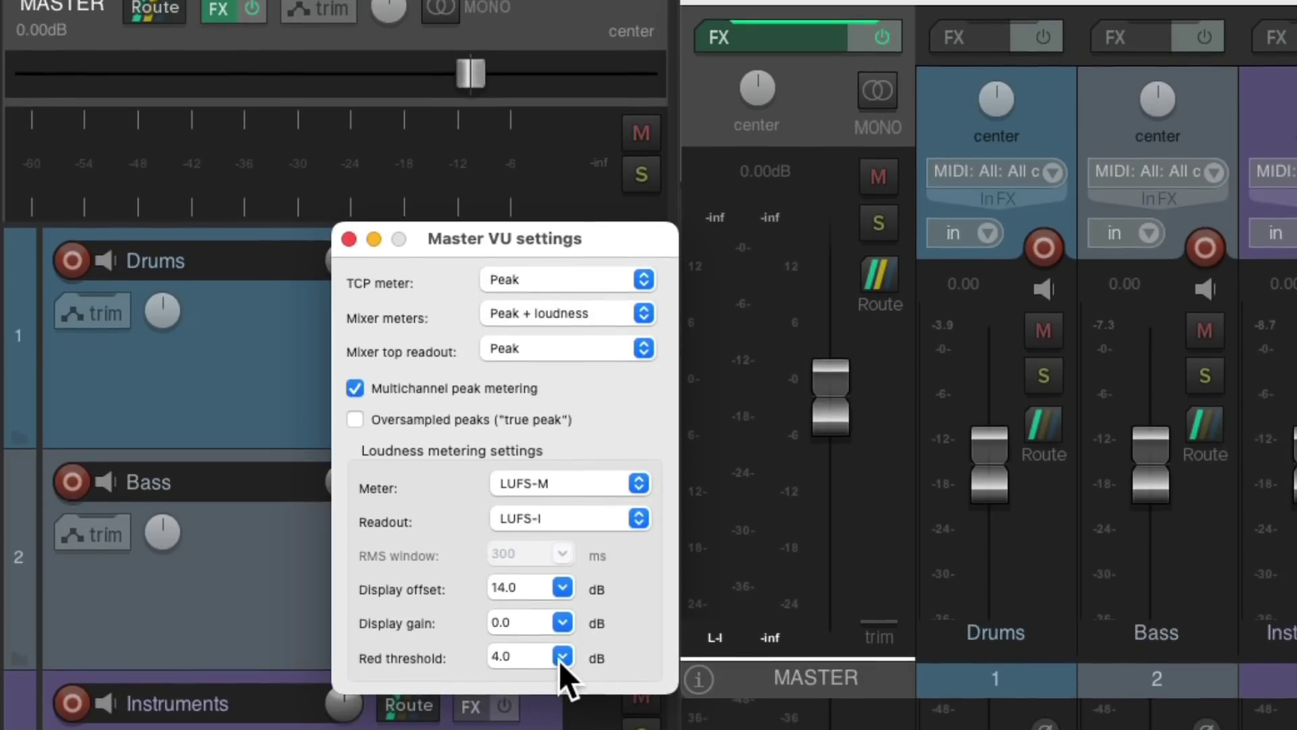
{"action": "left_click", "coordinate": [560, 657]}
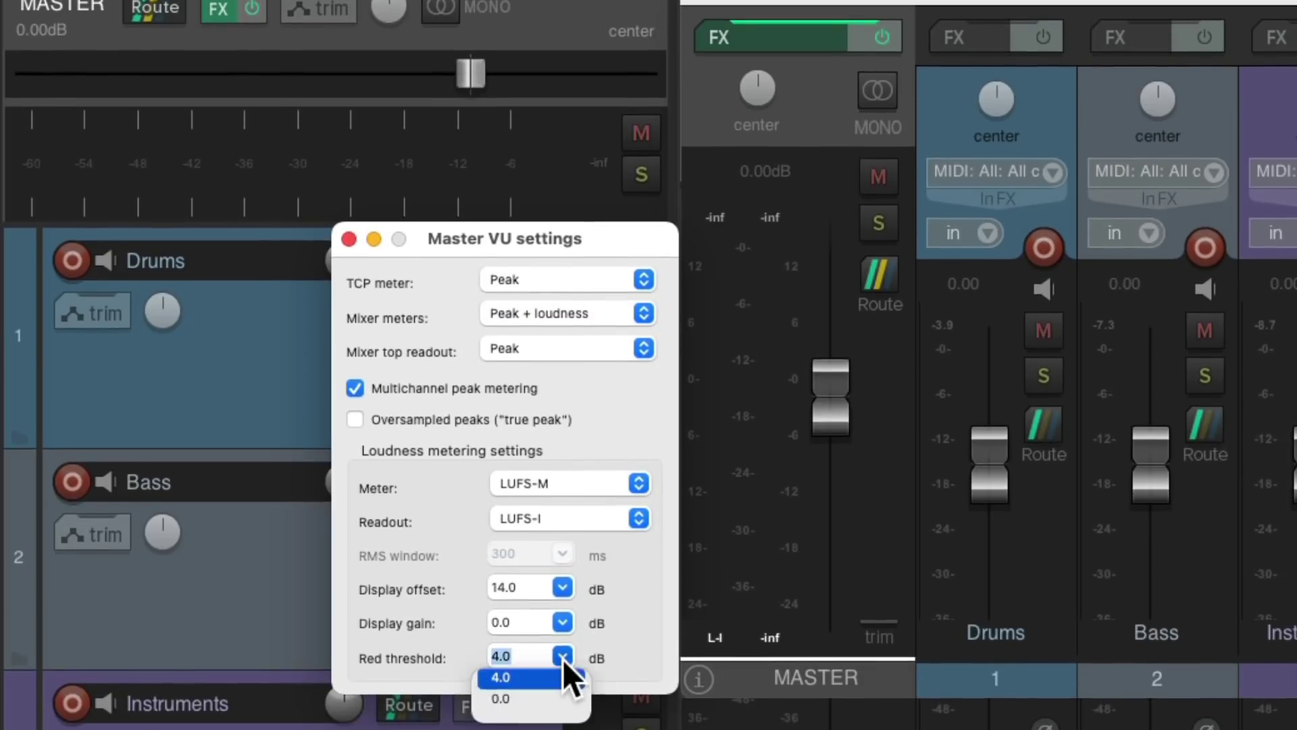
{"action": "left_click", "coordinate": [526, 702]}
{"action": "double_click", "coordinate": [531, 594]}
{"action": "type", "text": "12"}
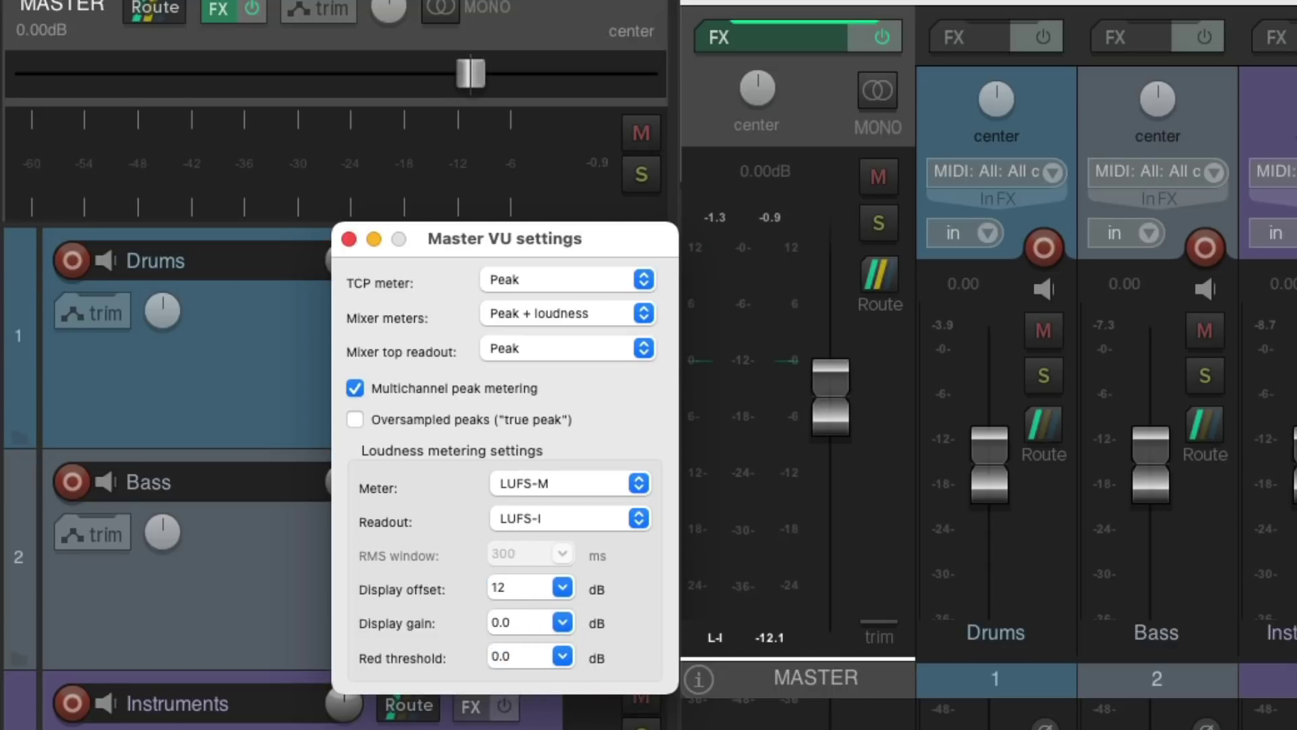
{"action": "key", "text": "space"}
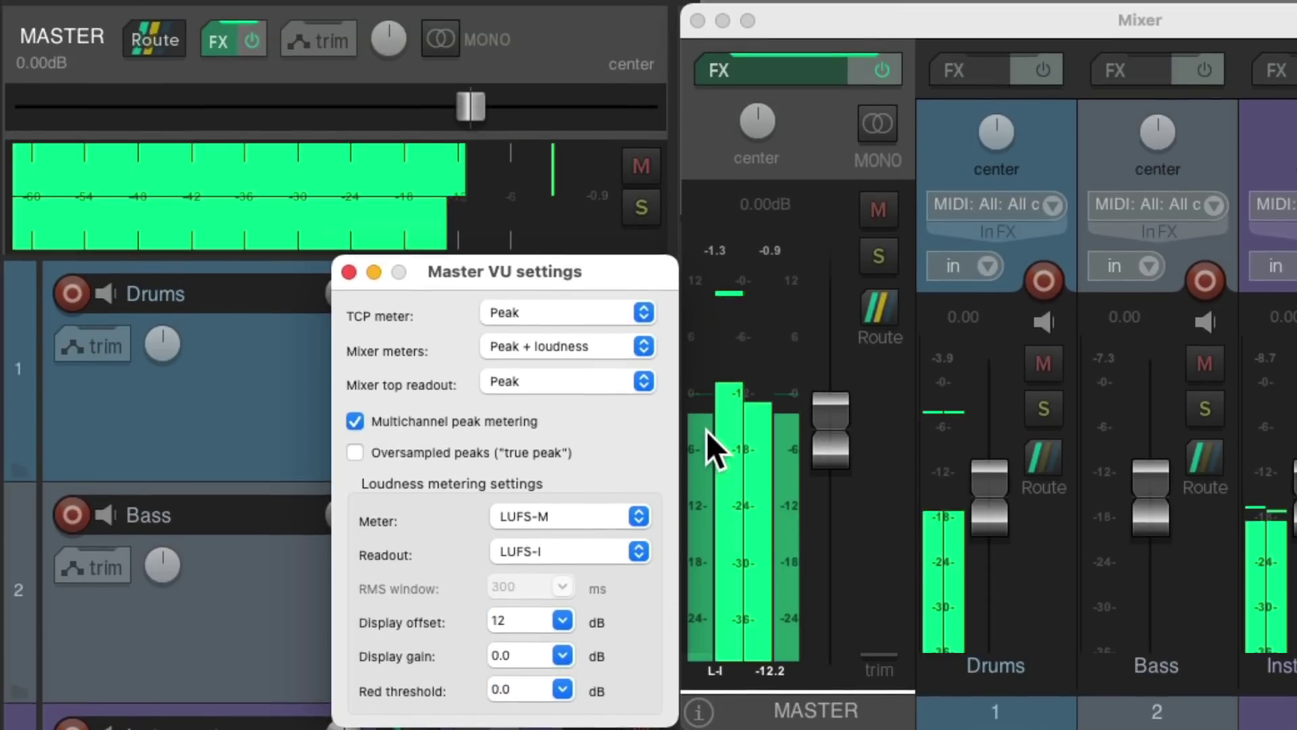
{"action": "left_click", "coordinate": [706, 395]}
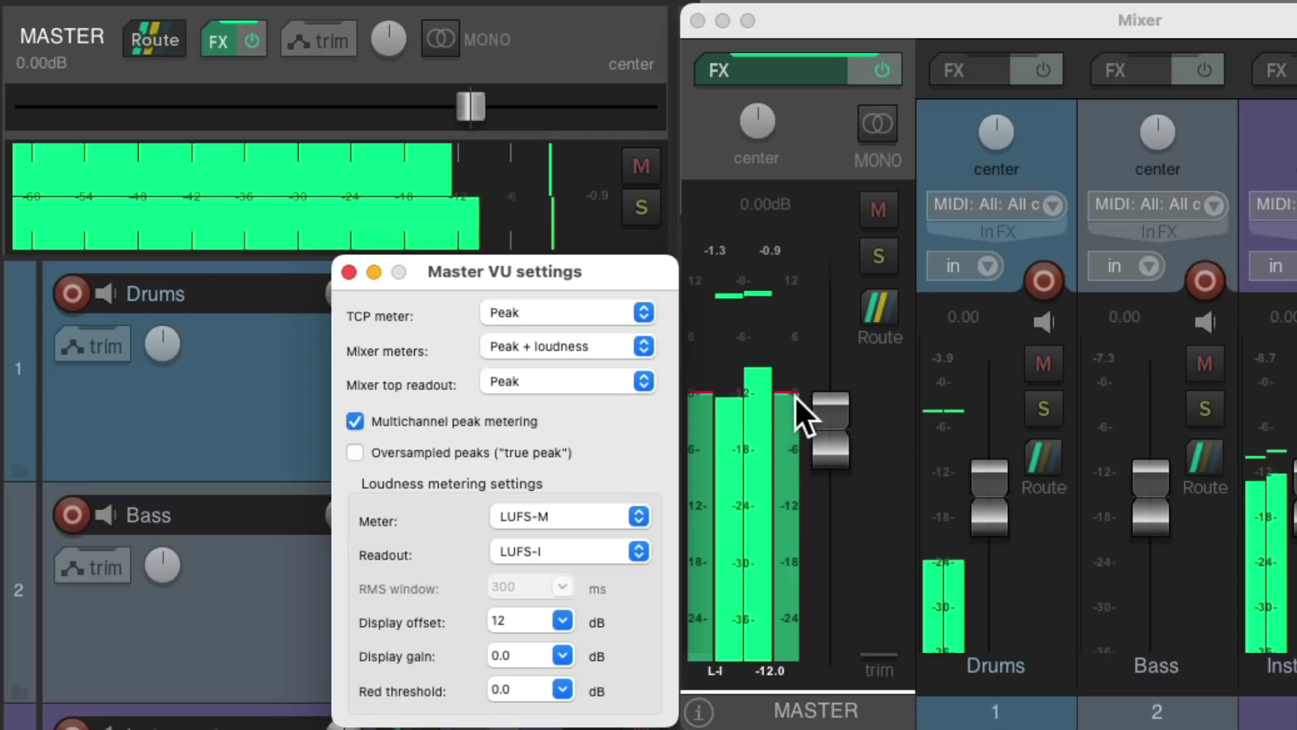
{"action": "key", "text": "space"}
{"action": "left_click", "coordinate": [563, 619]}
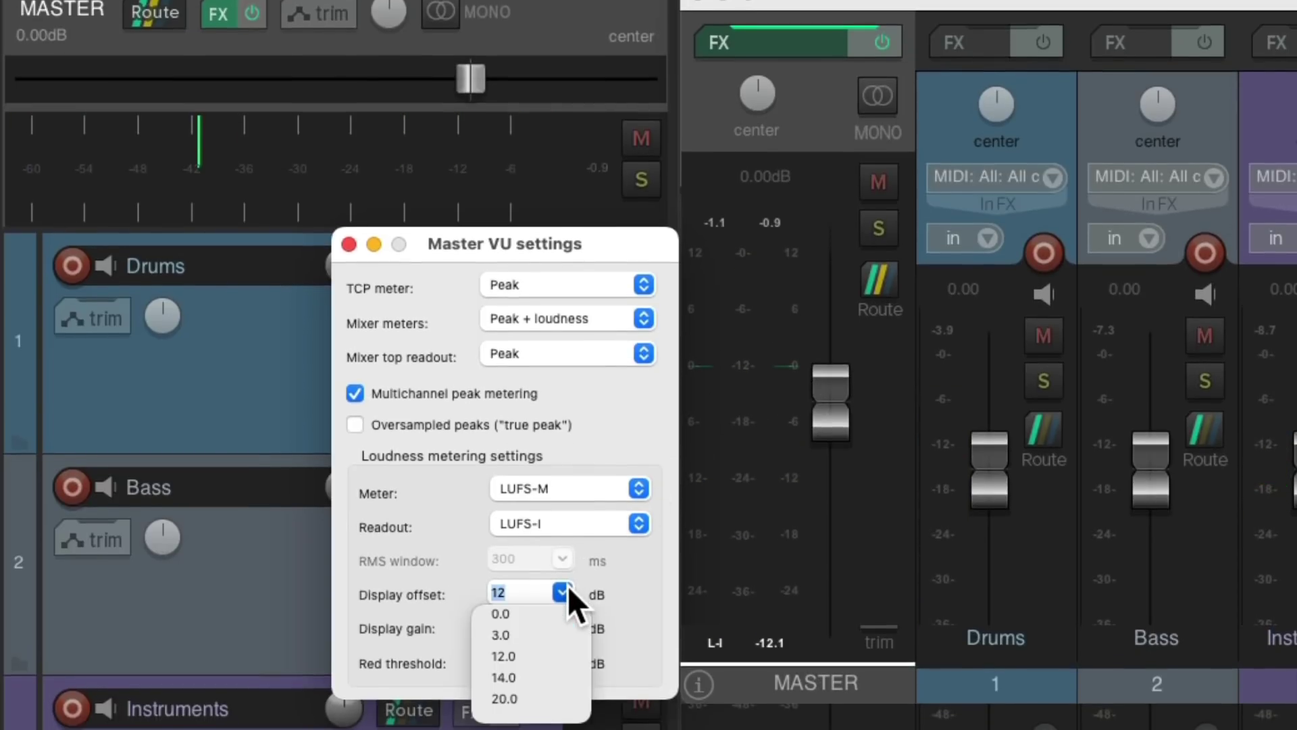
{"action": "left_click", "coordinate": [543, 676]}
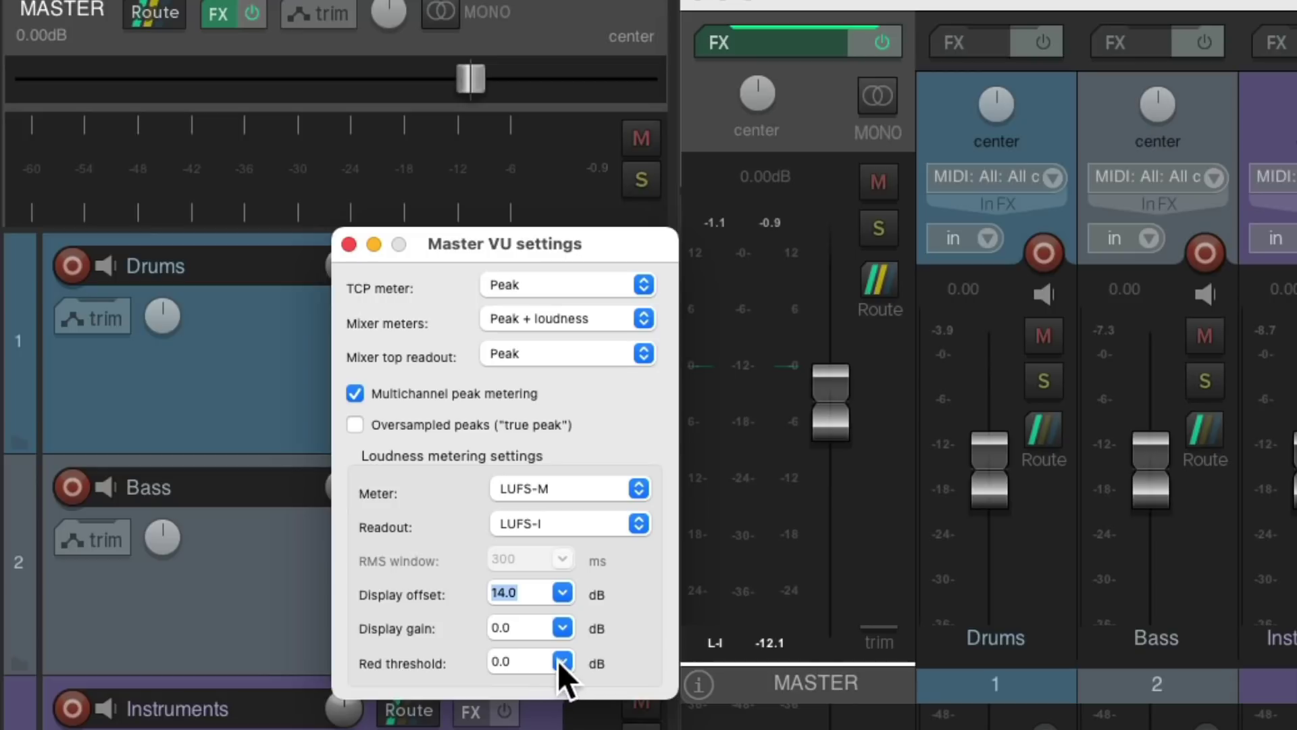
{"action": "left_click", "coordinate": [561, 662]}
{"action": "left_click", "coordinate": [546, 683]}
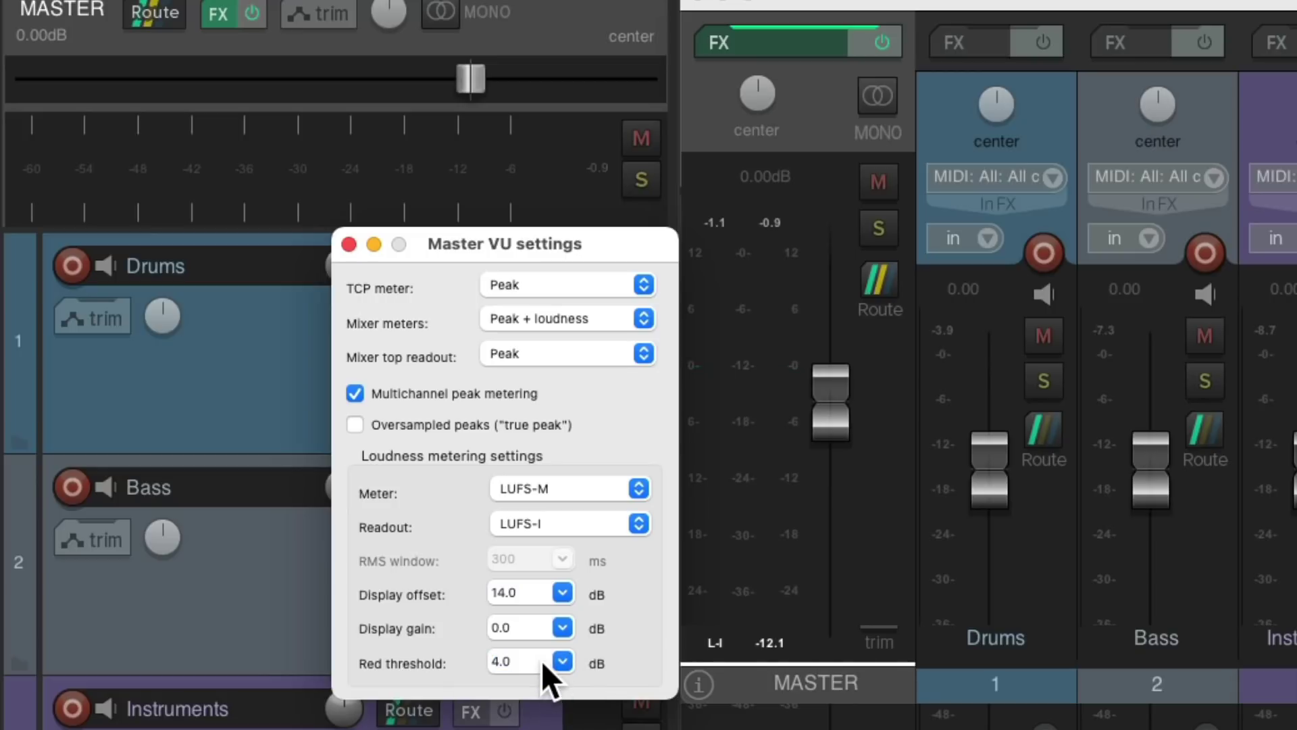
{"action": "key", "text": "space"}
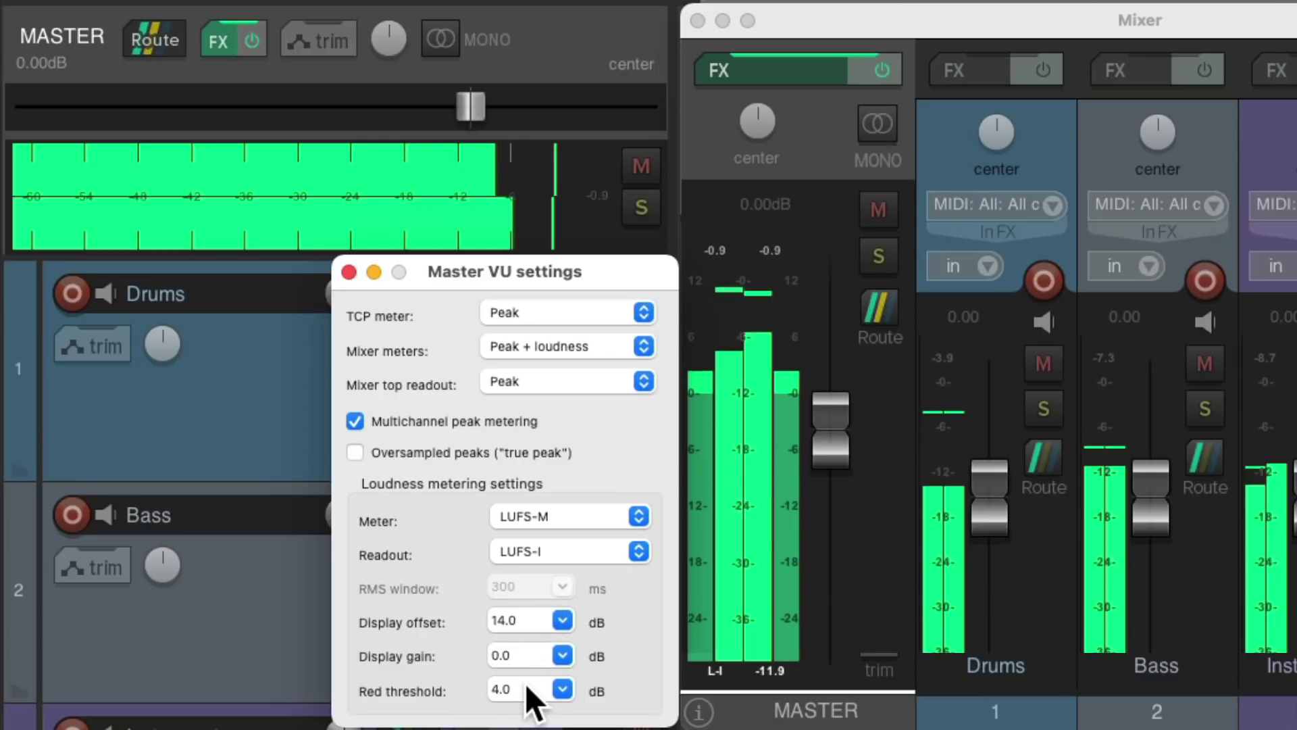
{"action": "key", "text": "space"}
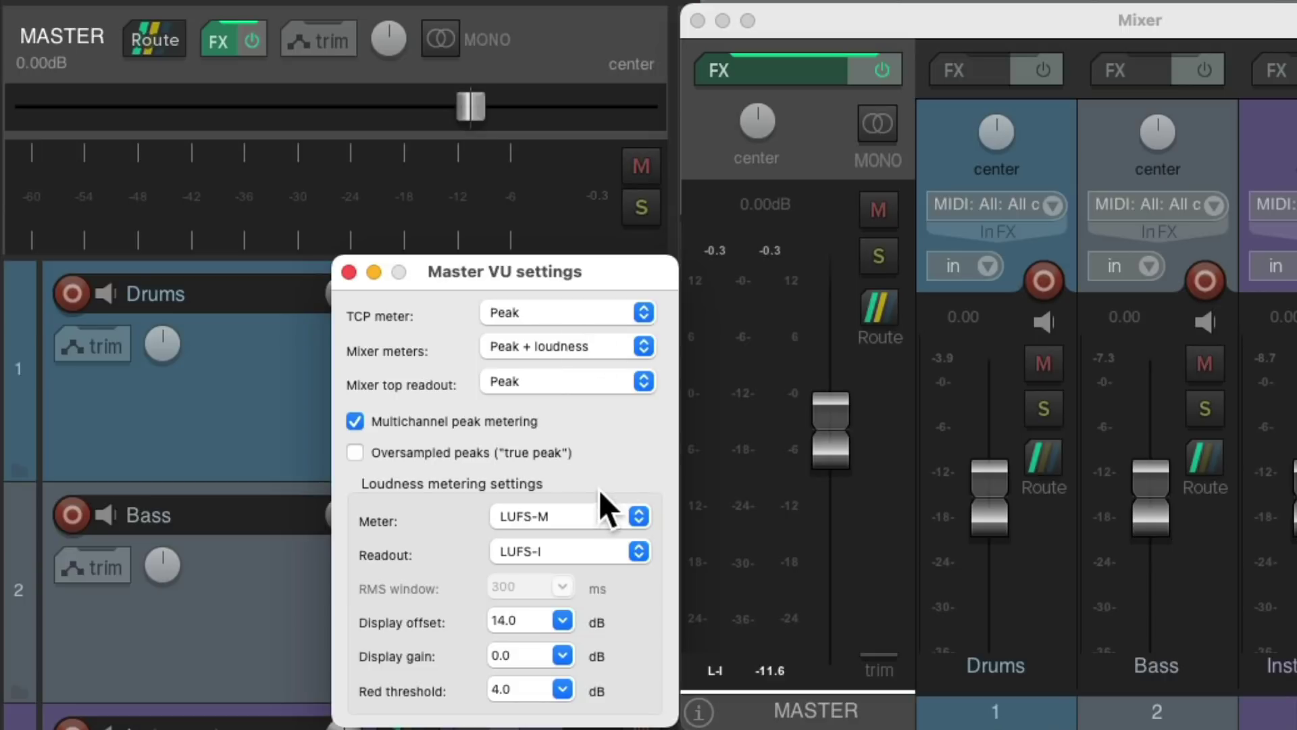